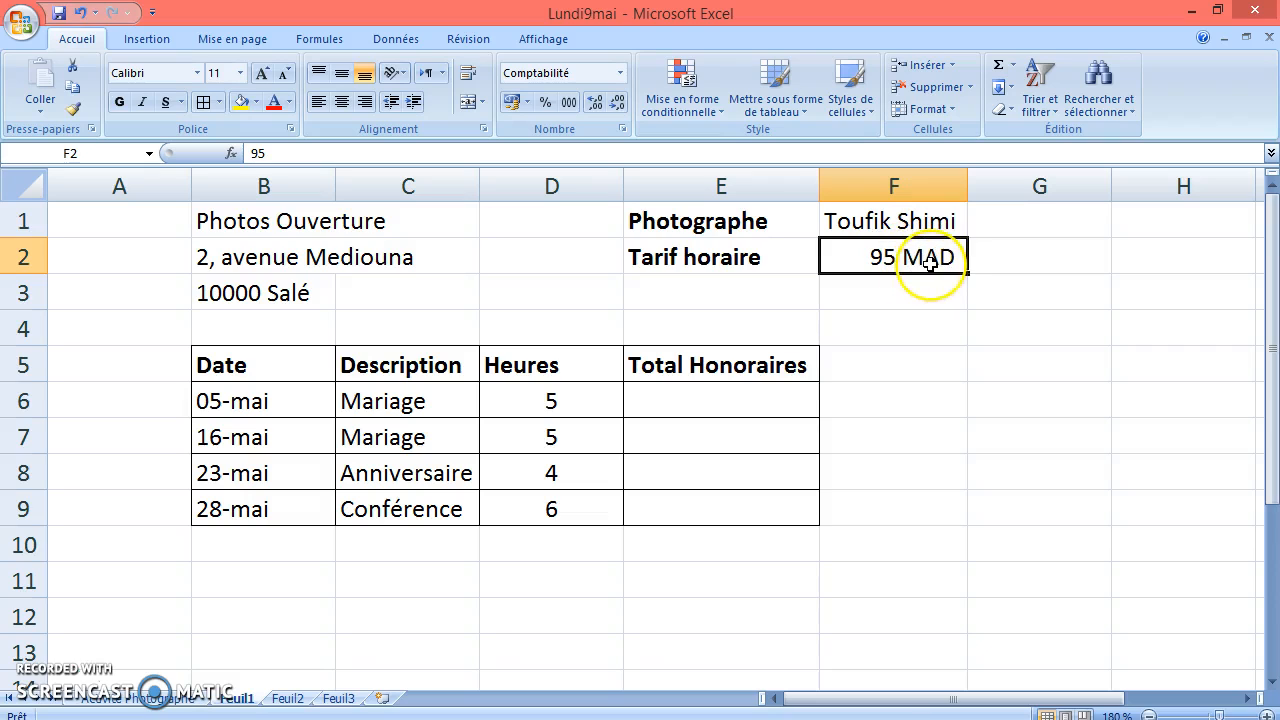
Apply the default Comptabilité euro format to the hourly rate in cell F2.
left_click(897, 298)
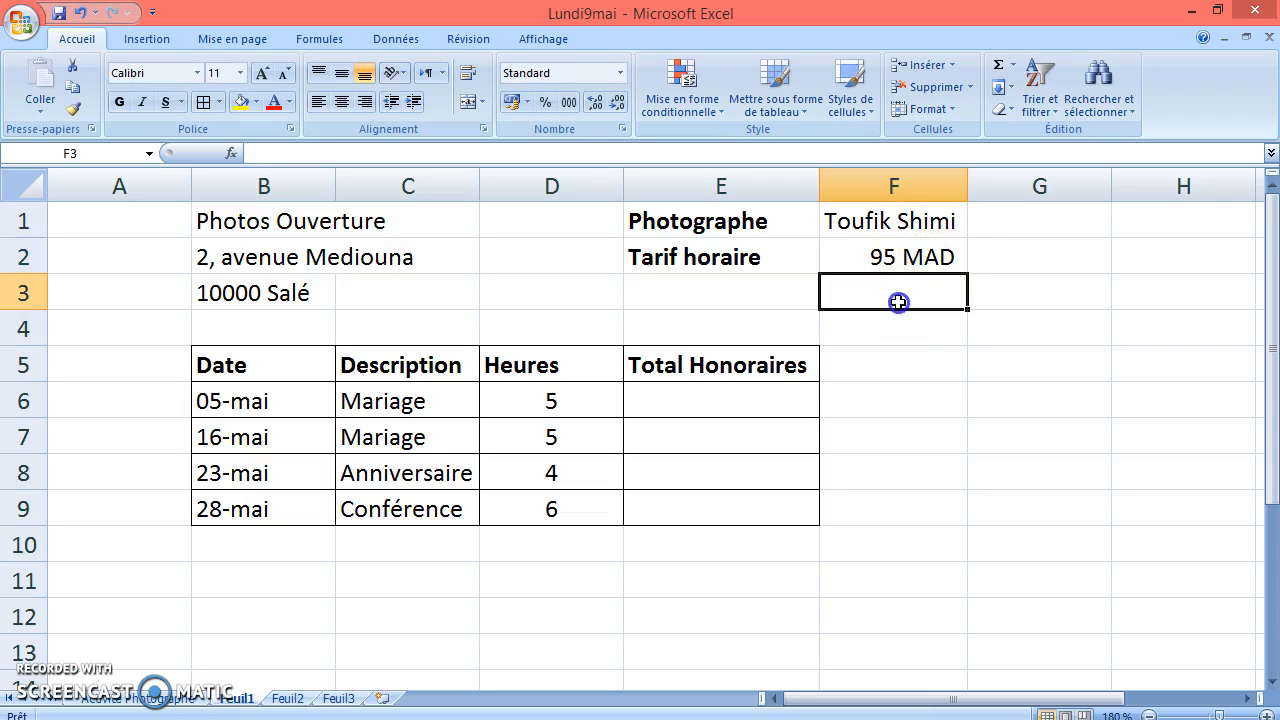
left_click(914, 258)
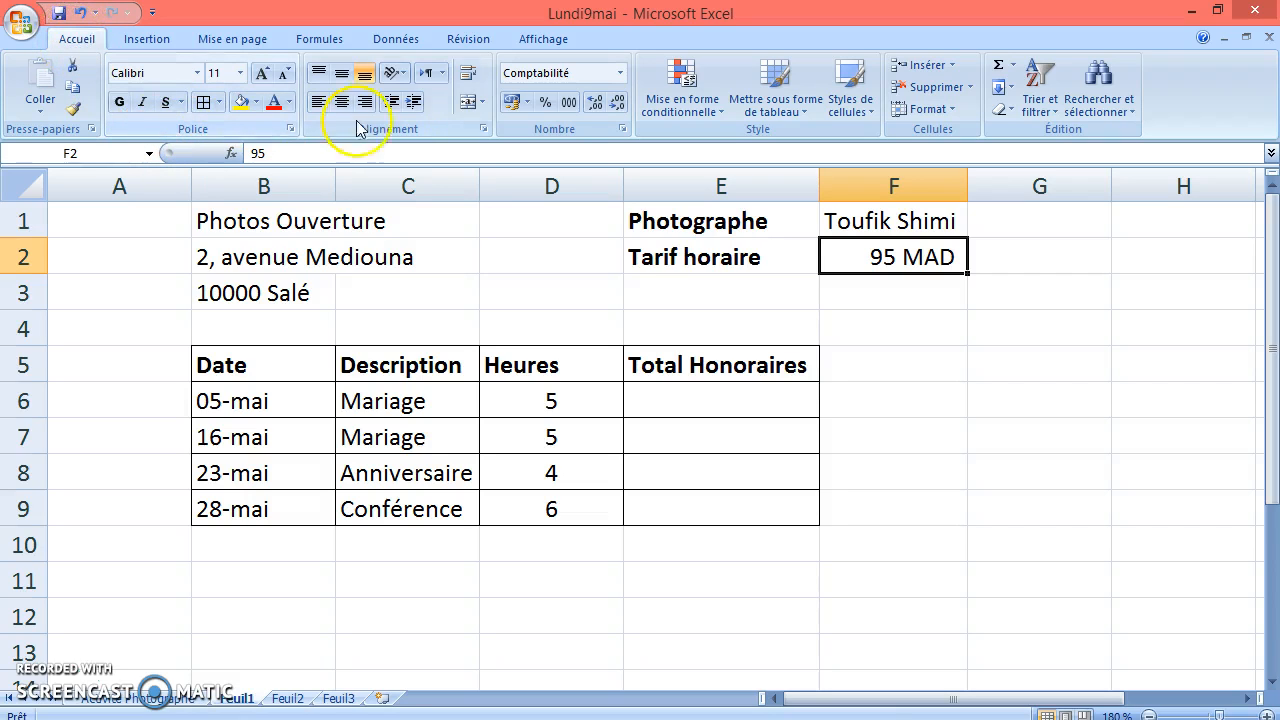
left_click(512, 104)
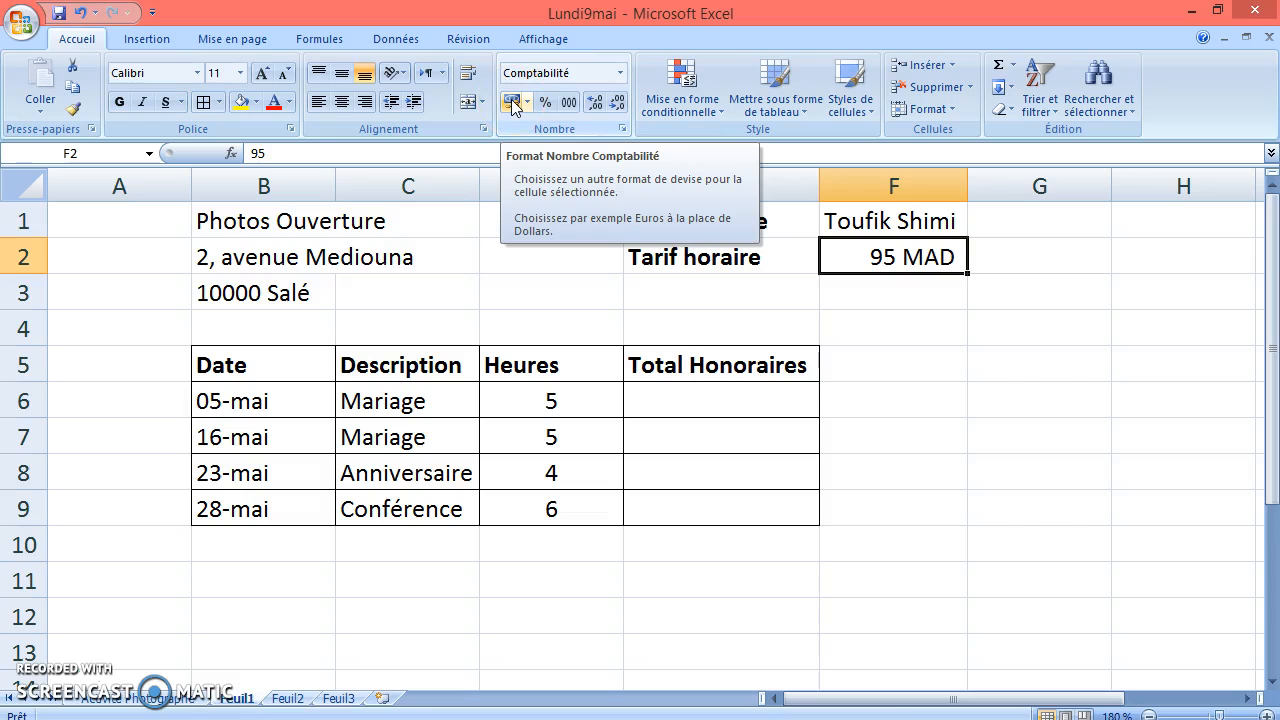
left_click(512, 104)
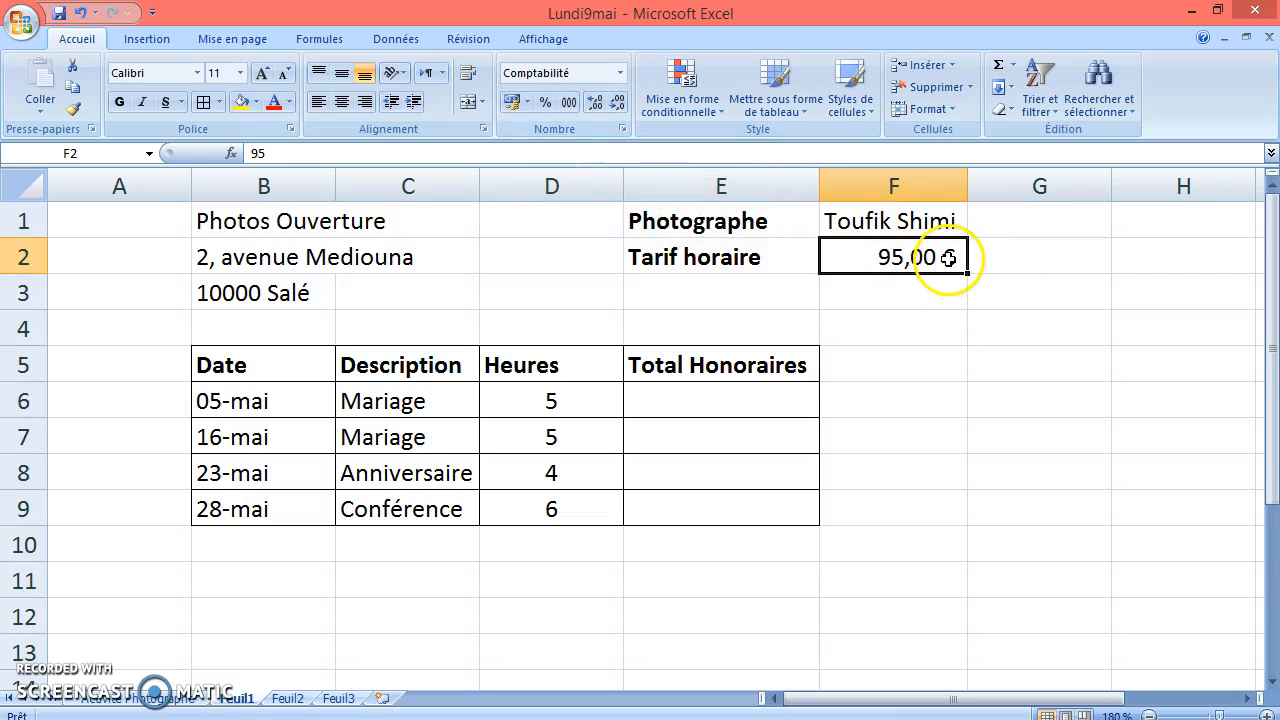
Format the hourly rate in F2 as Monétaire with the MAD currency symbol.
left_click(528, 104)
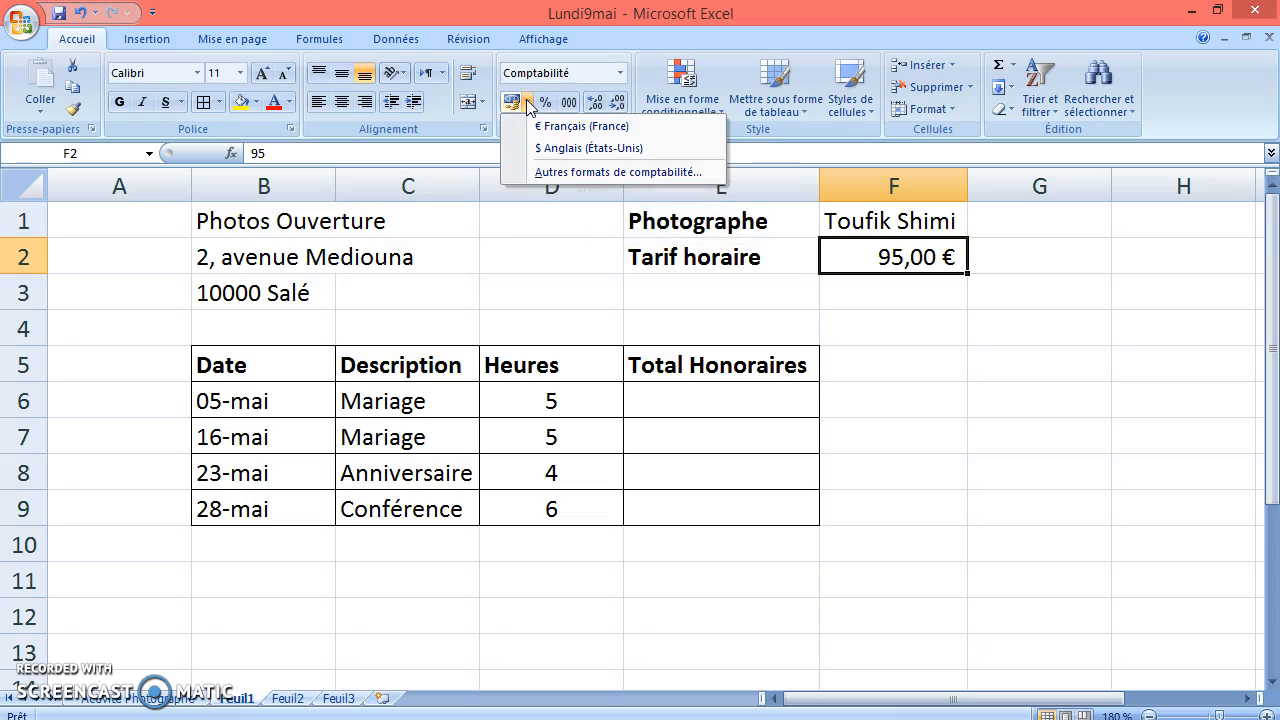
left_click(620, 172)
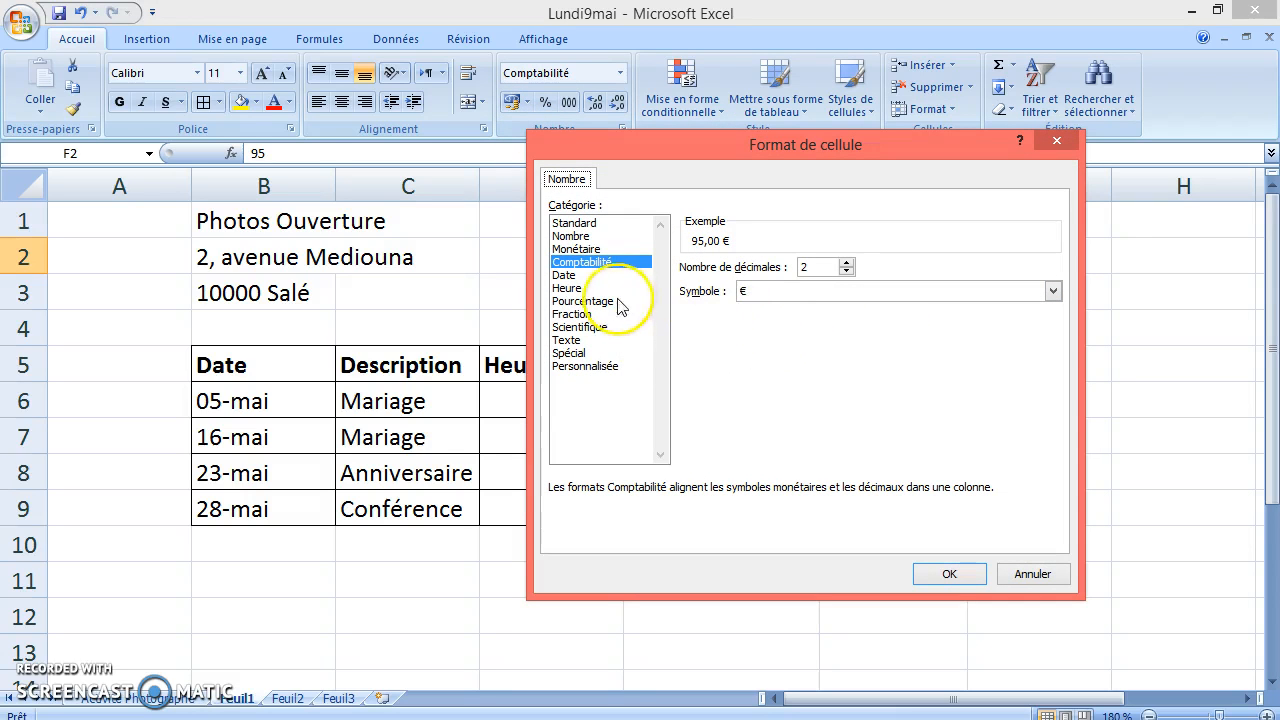
left_click(588, 249)
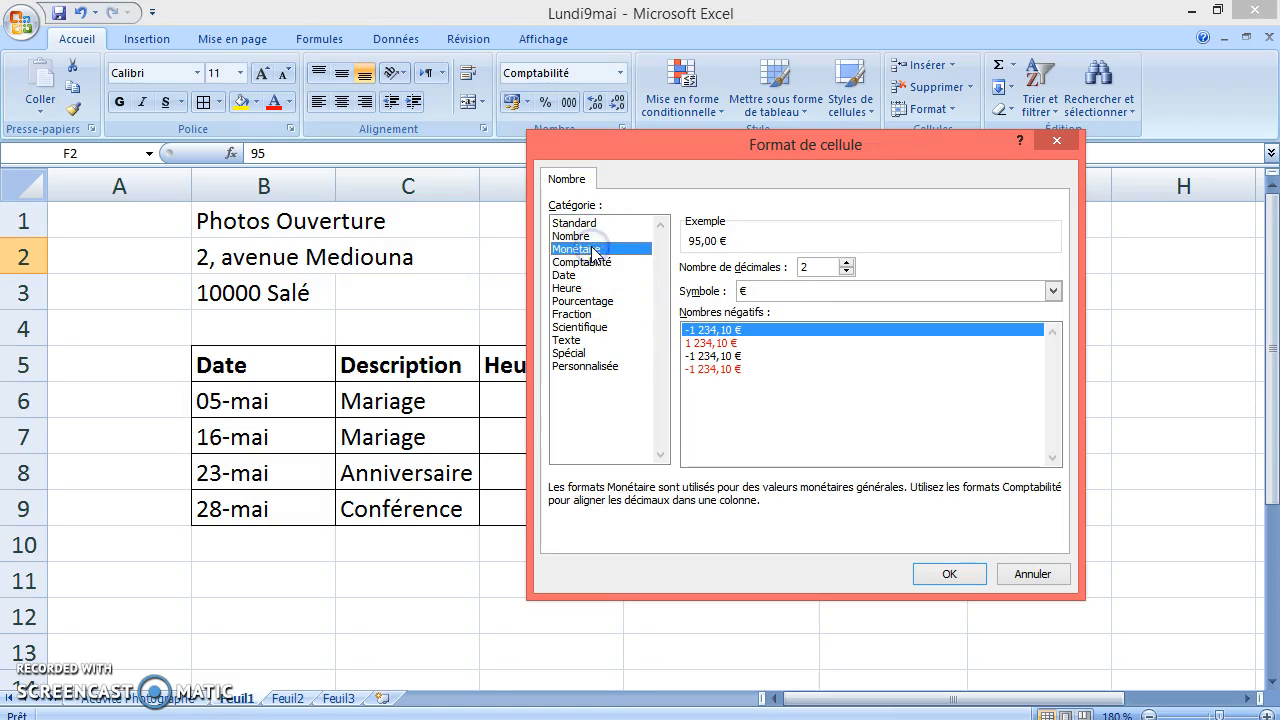
left_click(592, 254)
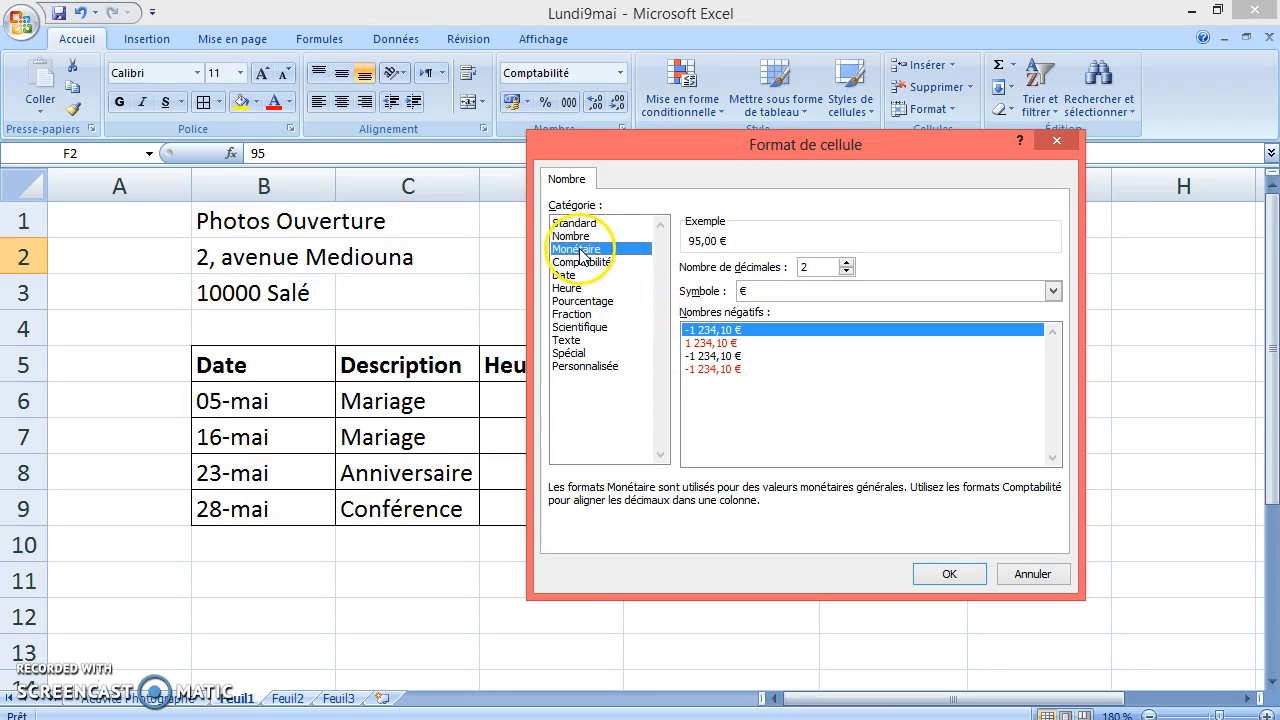
left_click(795, 291)
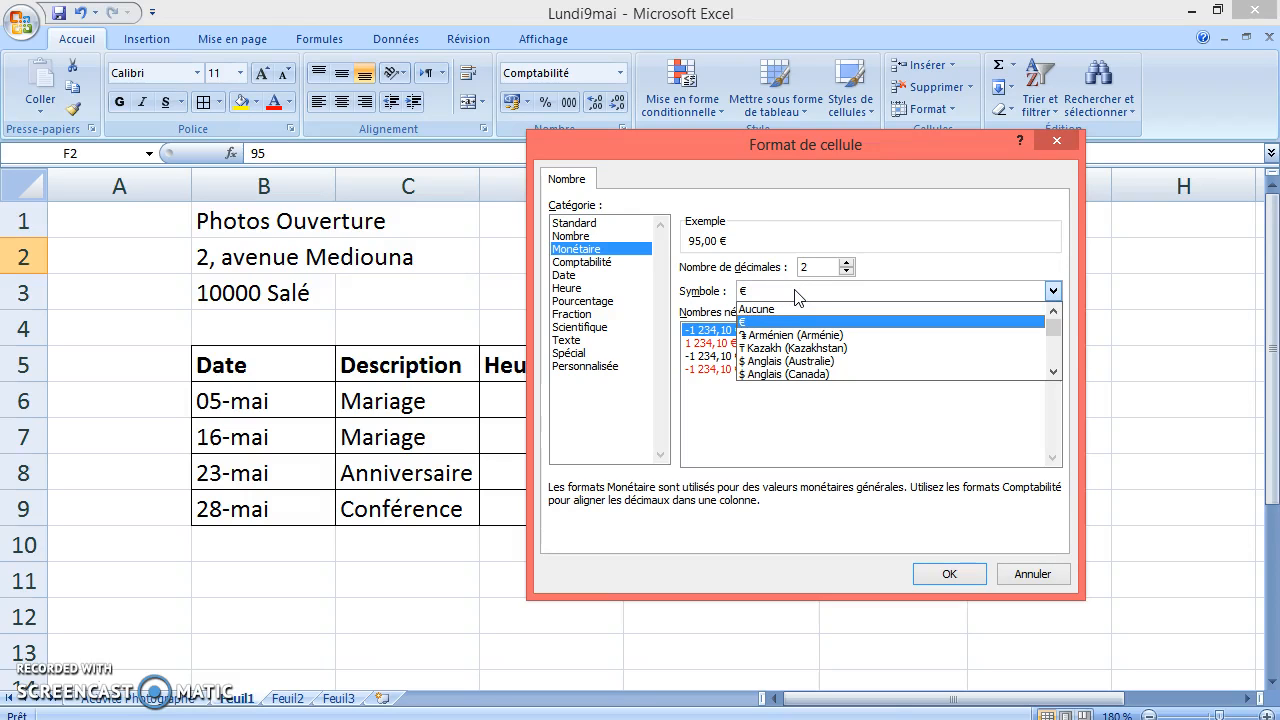
key("m")
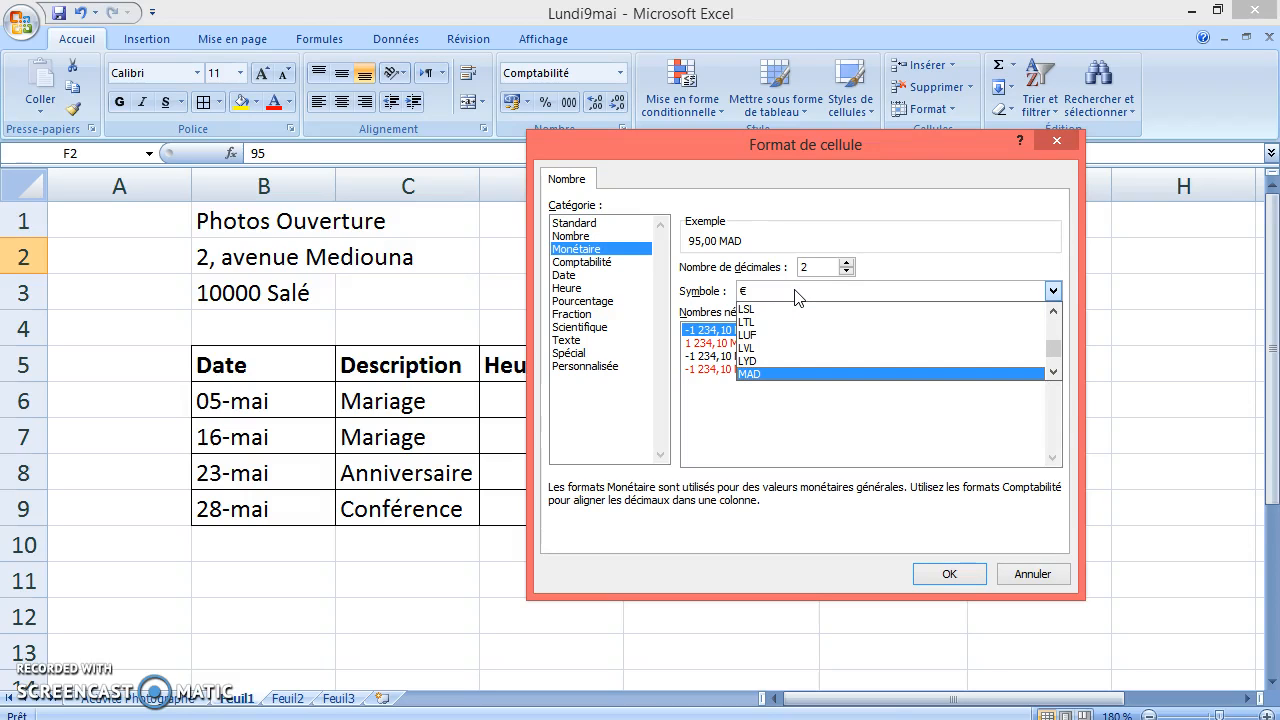
left_click(772, 374)
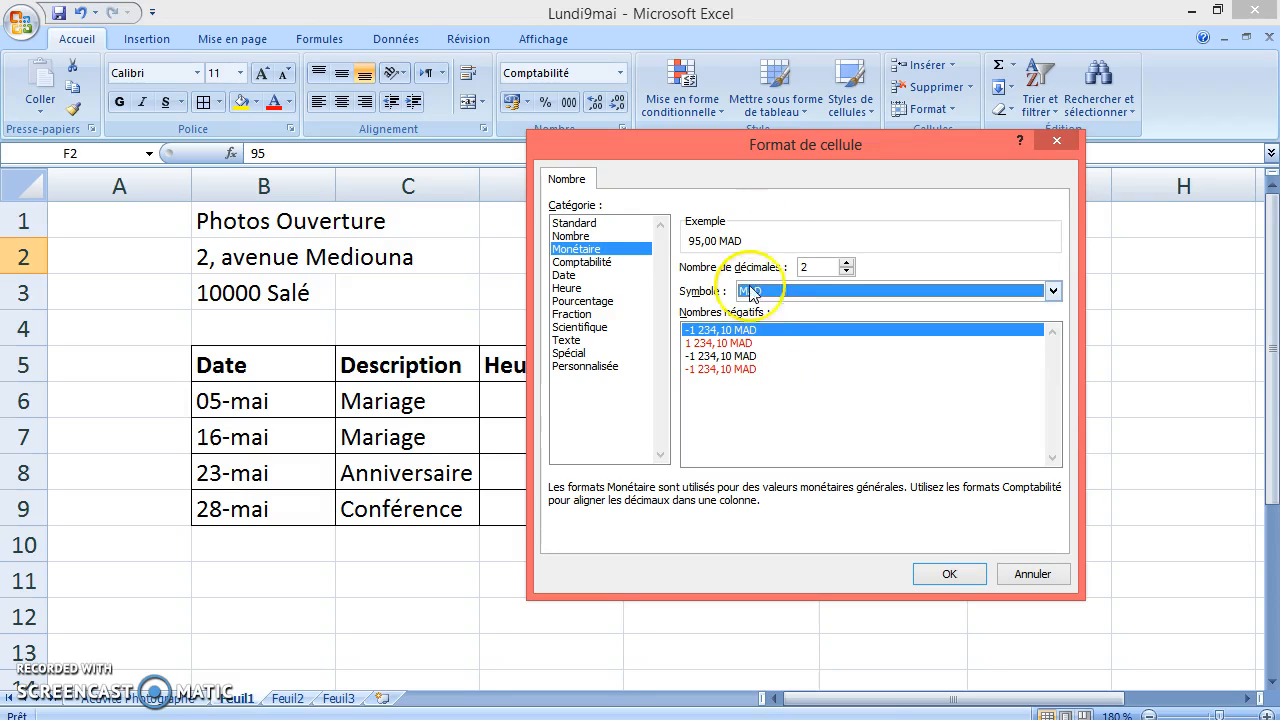
left_click(945, 572)
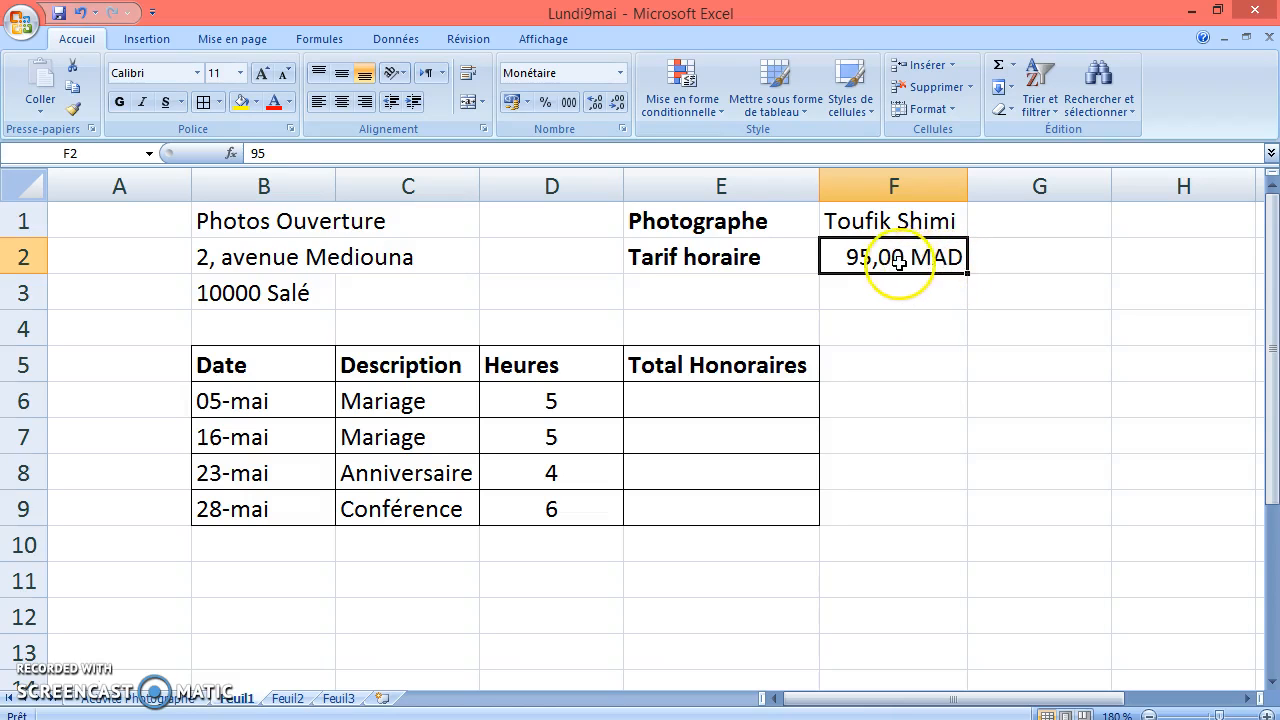
Remove both decimal places from the hourly rate in F2.
left_click(617, 103)
left_click(617, 103)
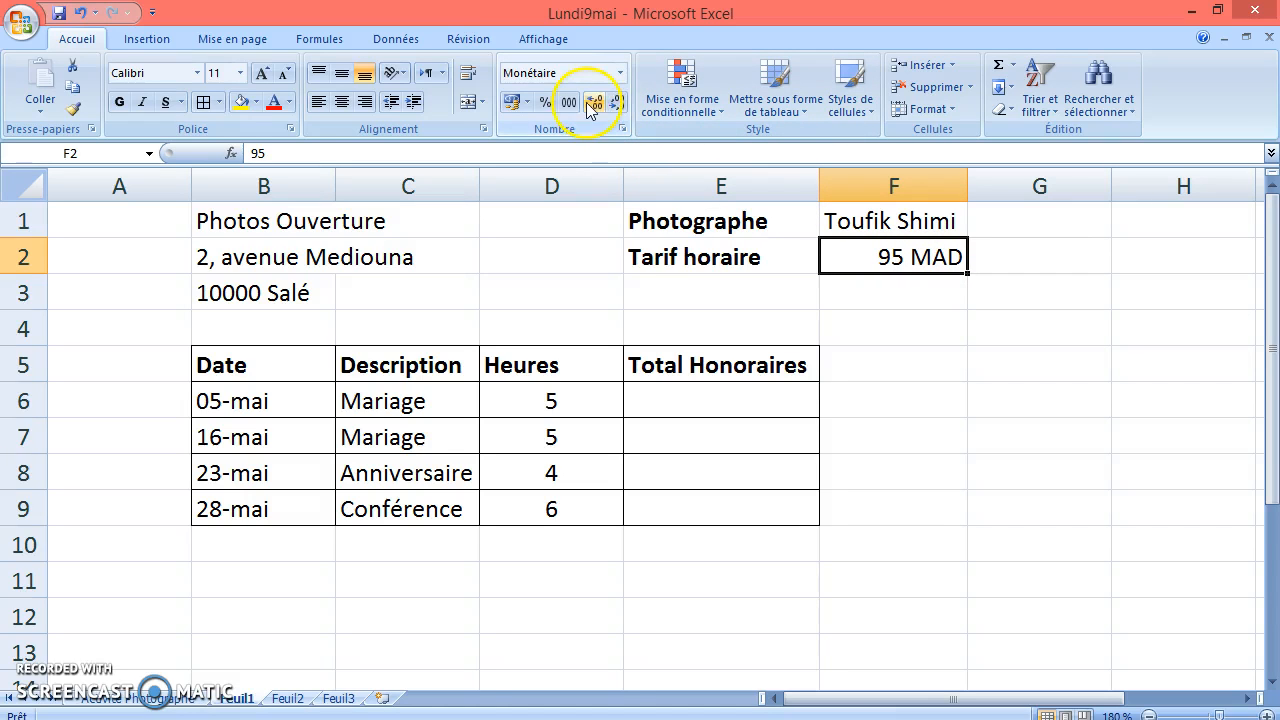
key("Return")
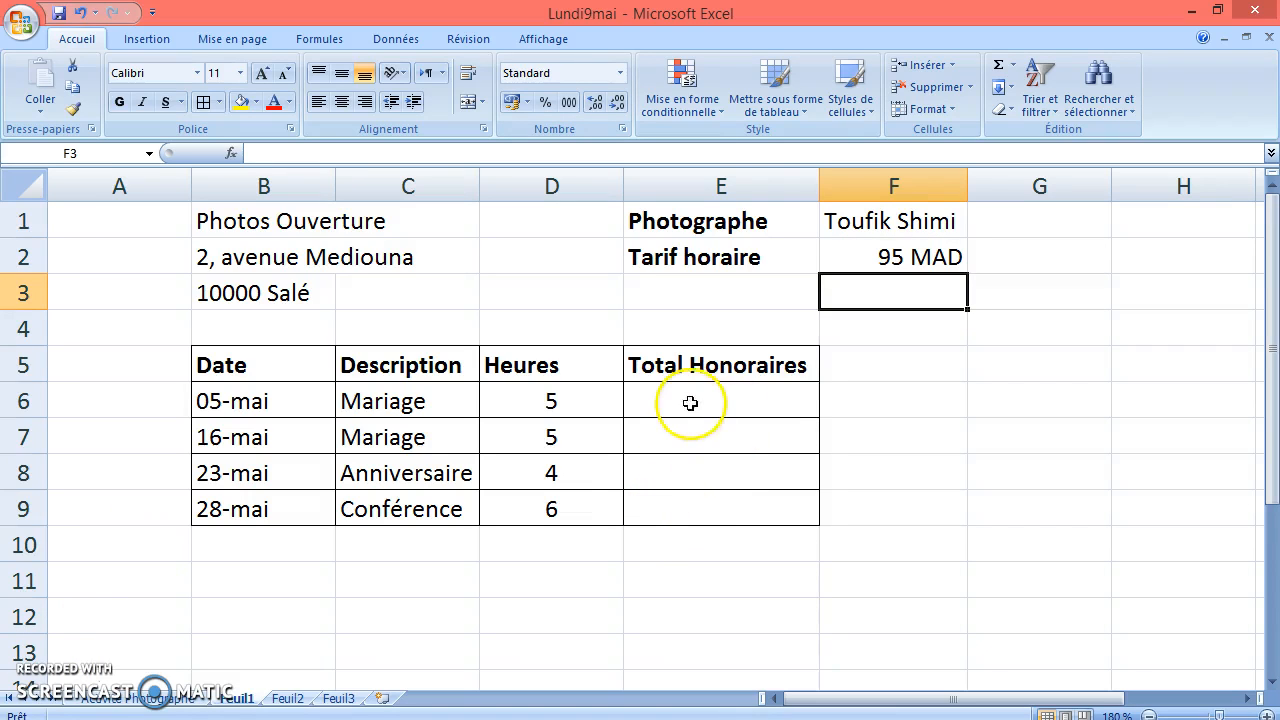
Enter the formula =D6*F2 in E6 to calculate the total fee for the 05-mai wedding.
left_click_drag(719, 401, 718, 503)
left_click(740, 403)
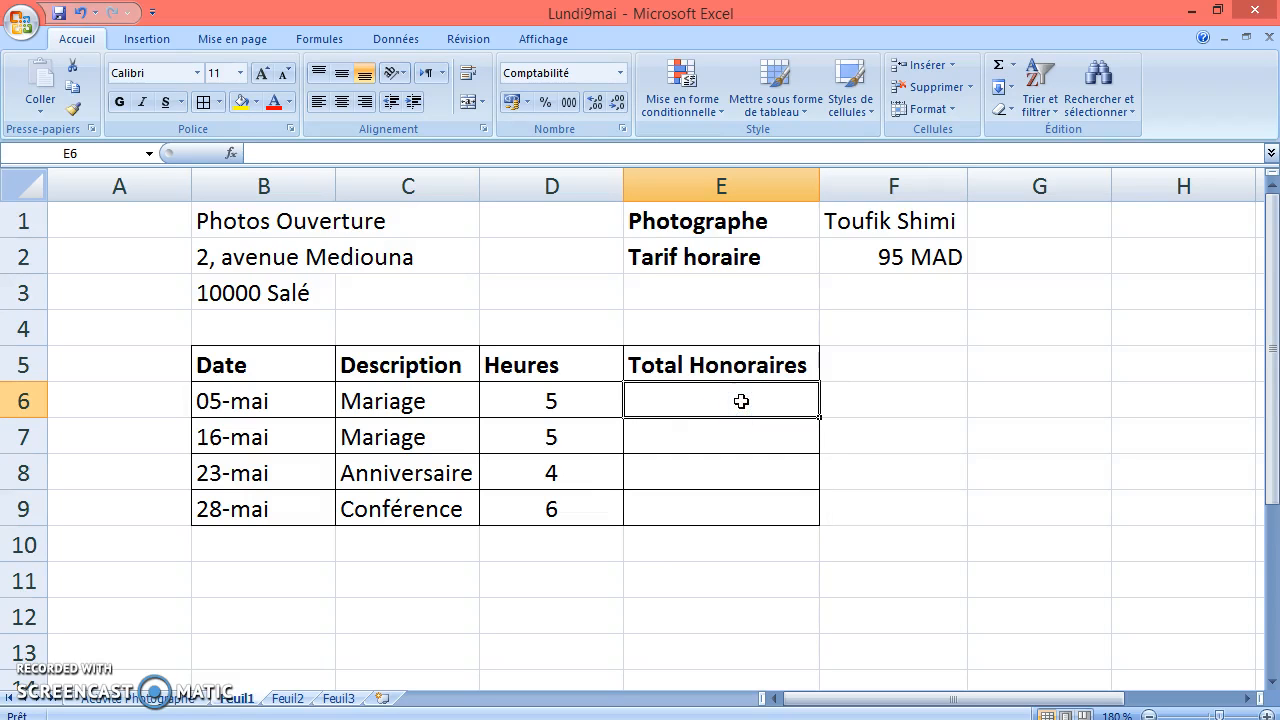
type("=")
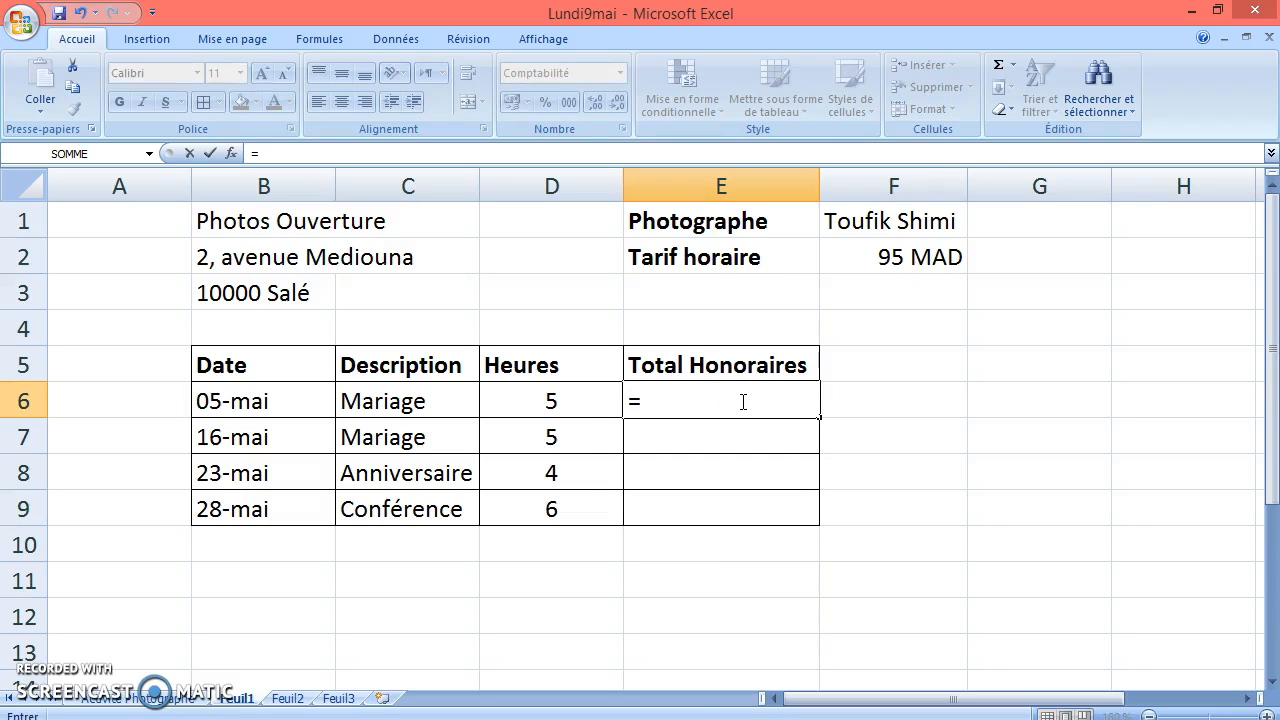
left_click(546, 400)
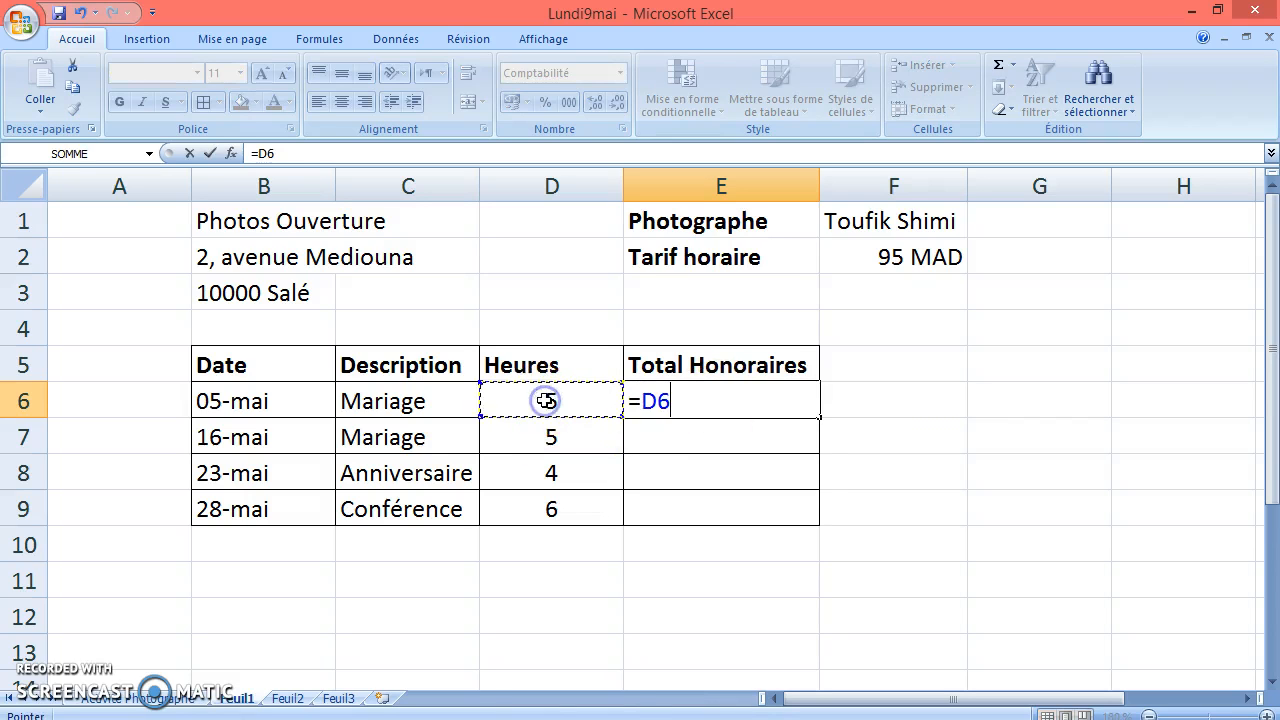
type("*")
left_click(903, 257)
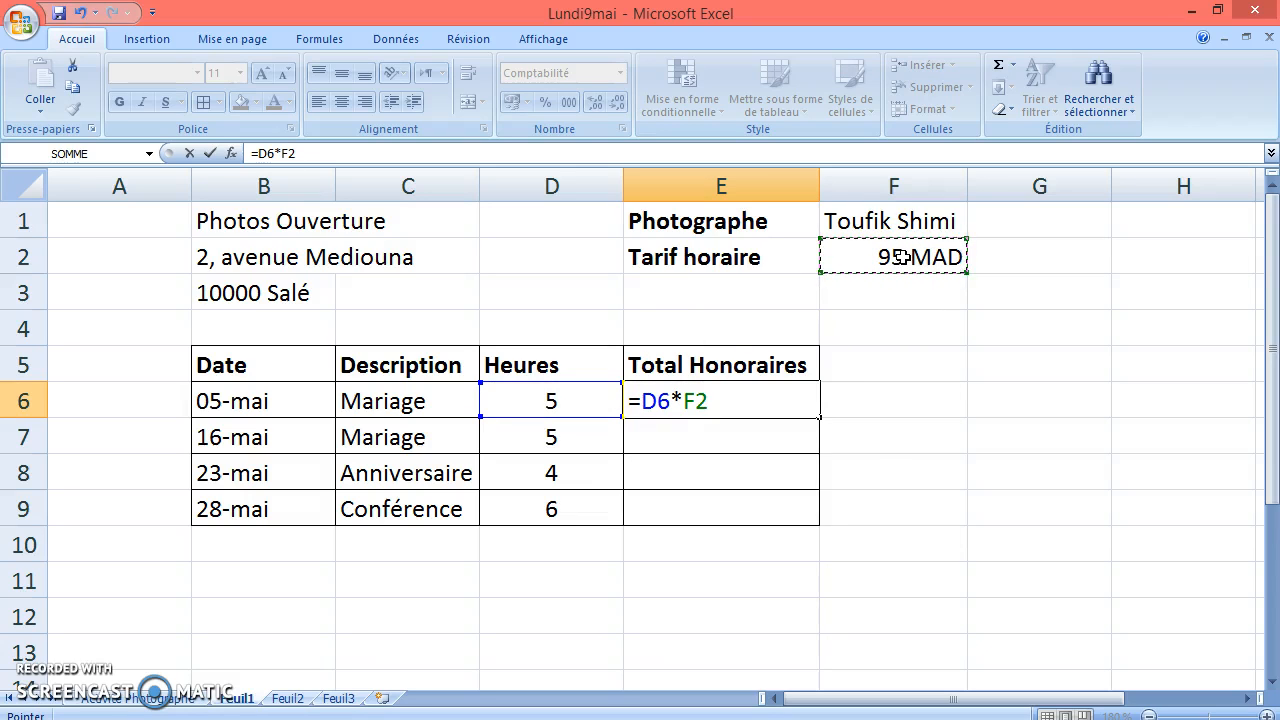
key("Return")
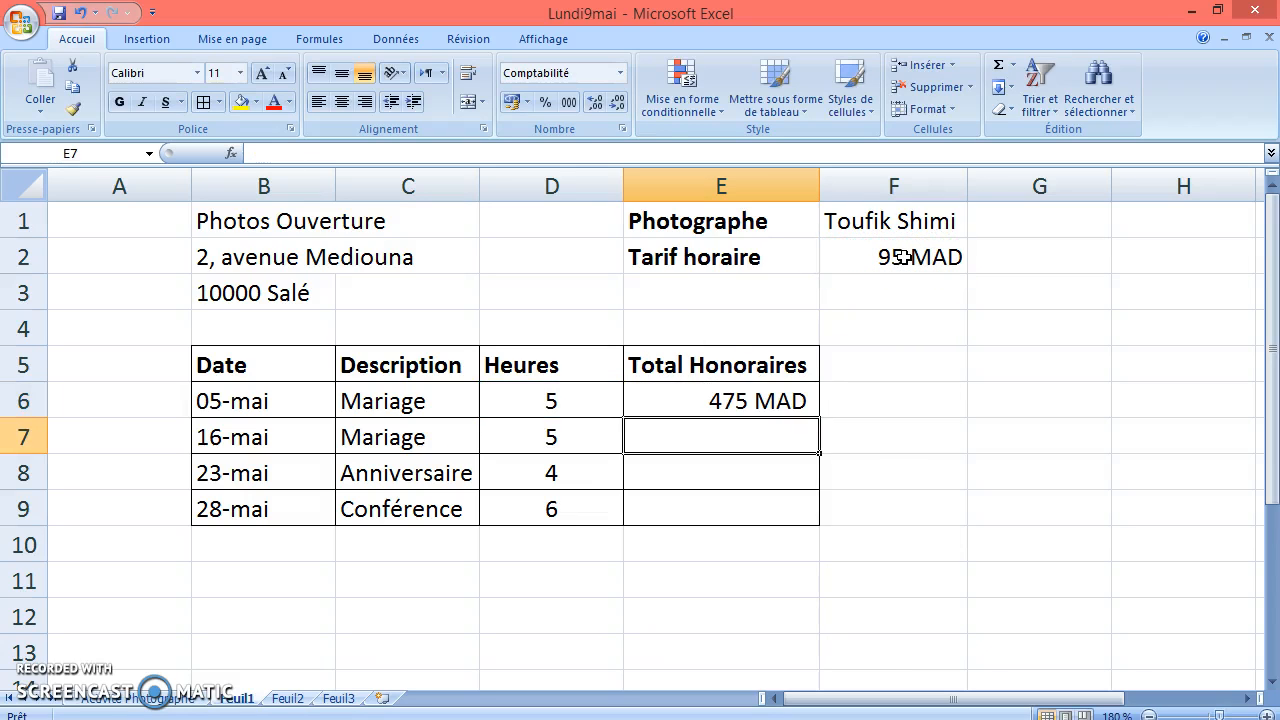
Fill the E6 formula down to E9 and inspect the cell references of the copy in E7.
key("Up")
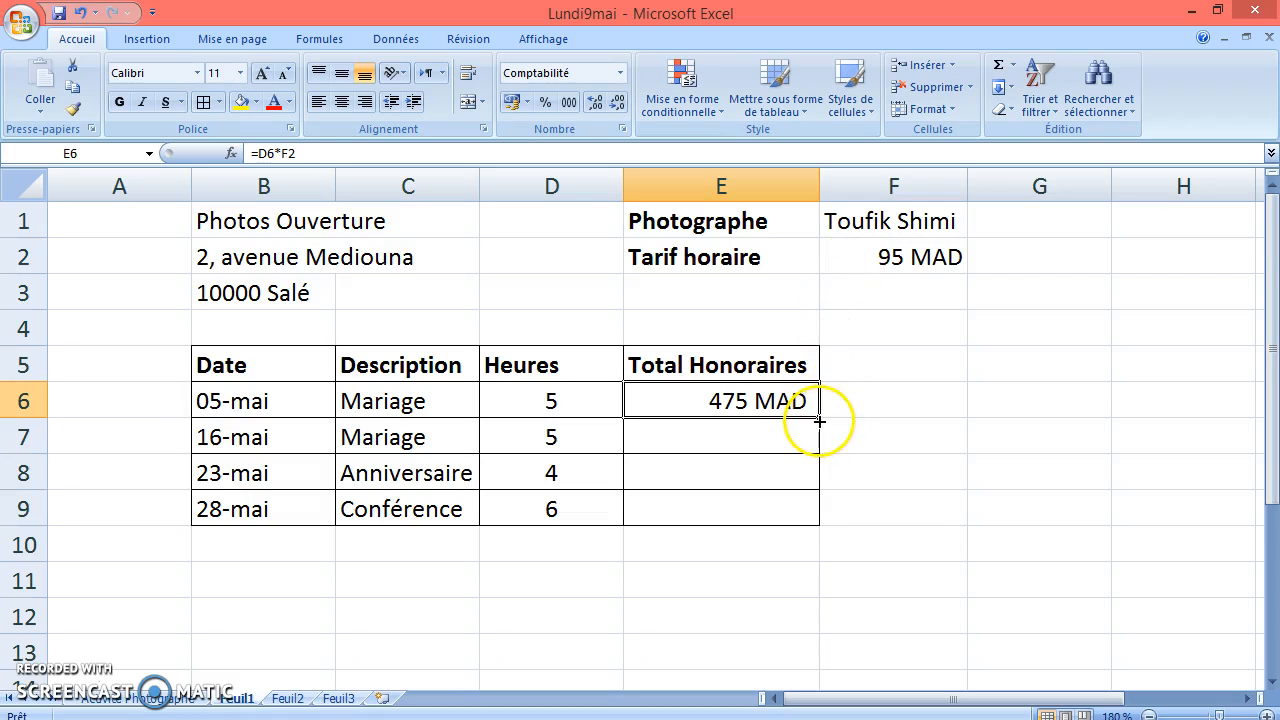
left_click_drag(819, 421, 818, 523)
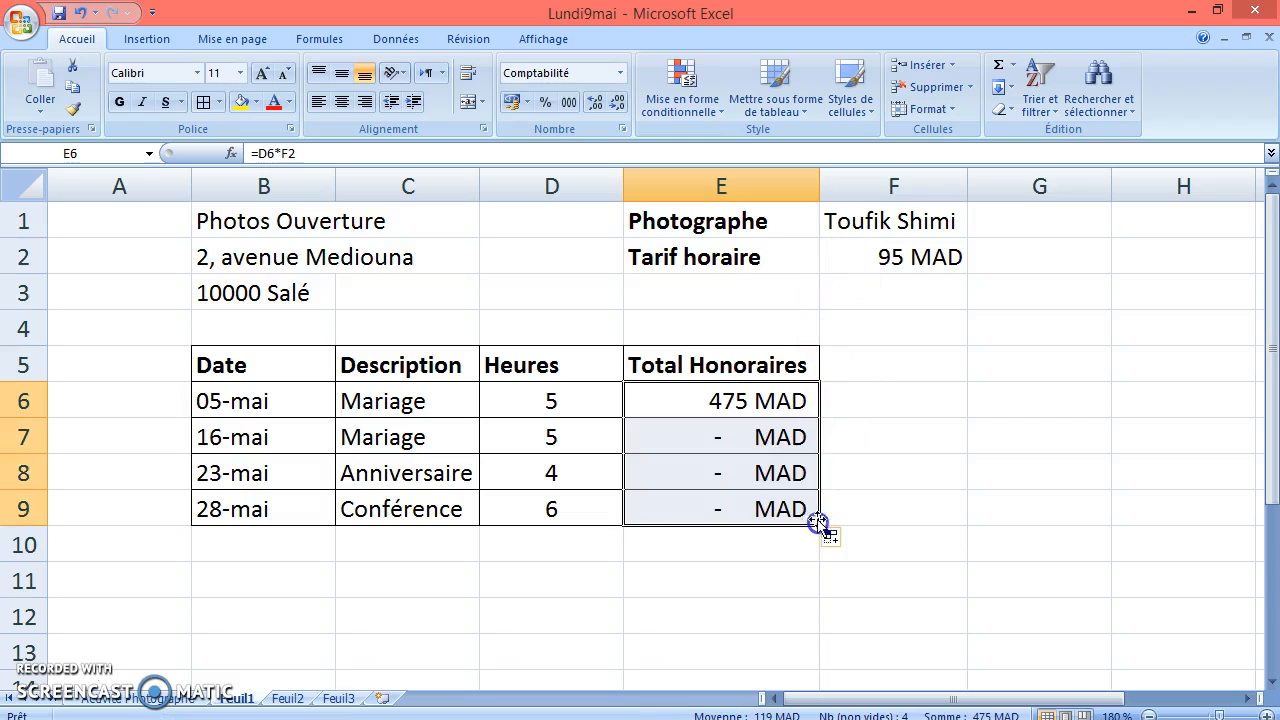
left_click(729, 443)
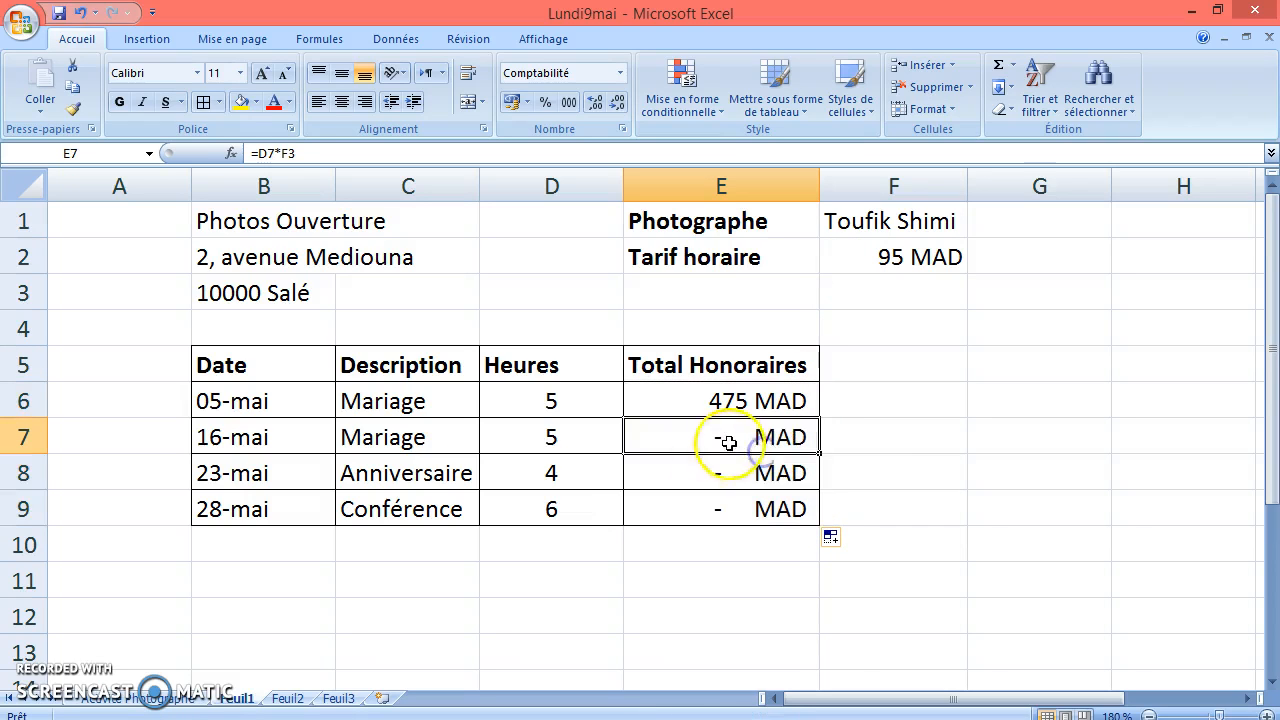
double_click(726, 443)
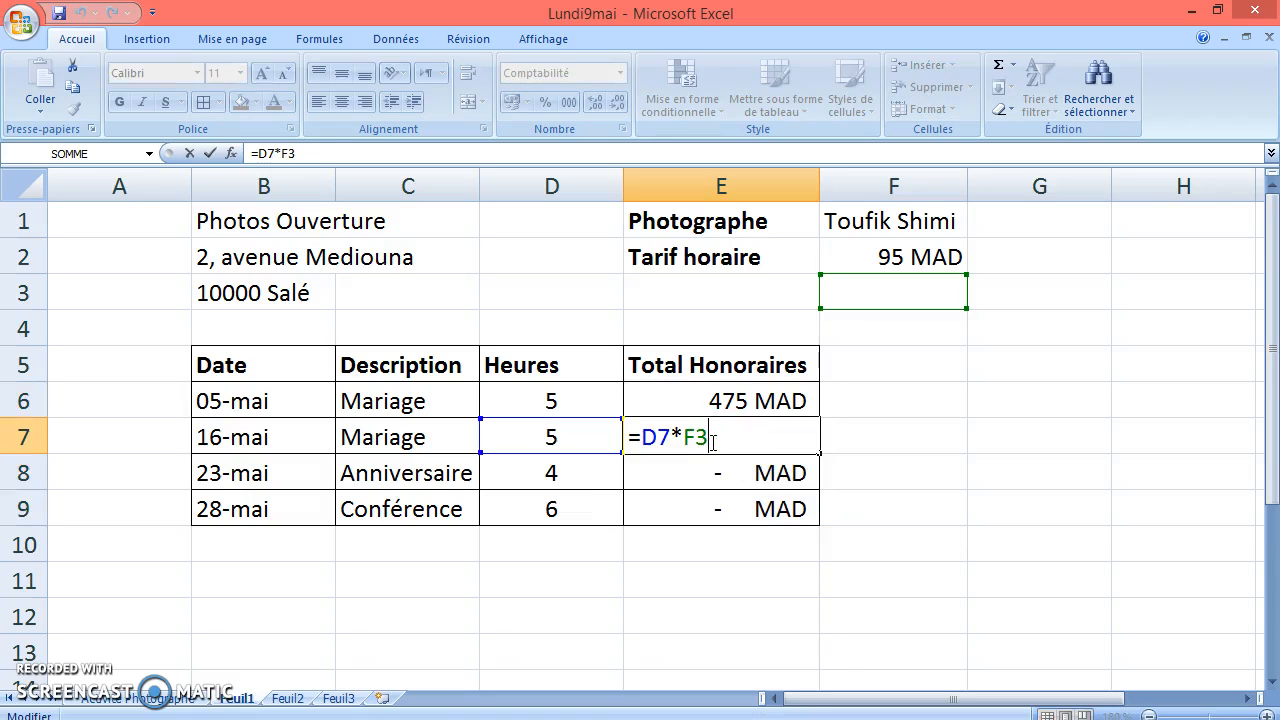
key("Return")
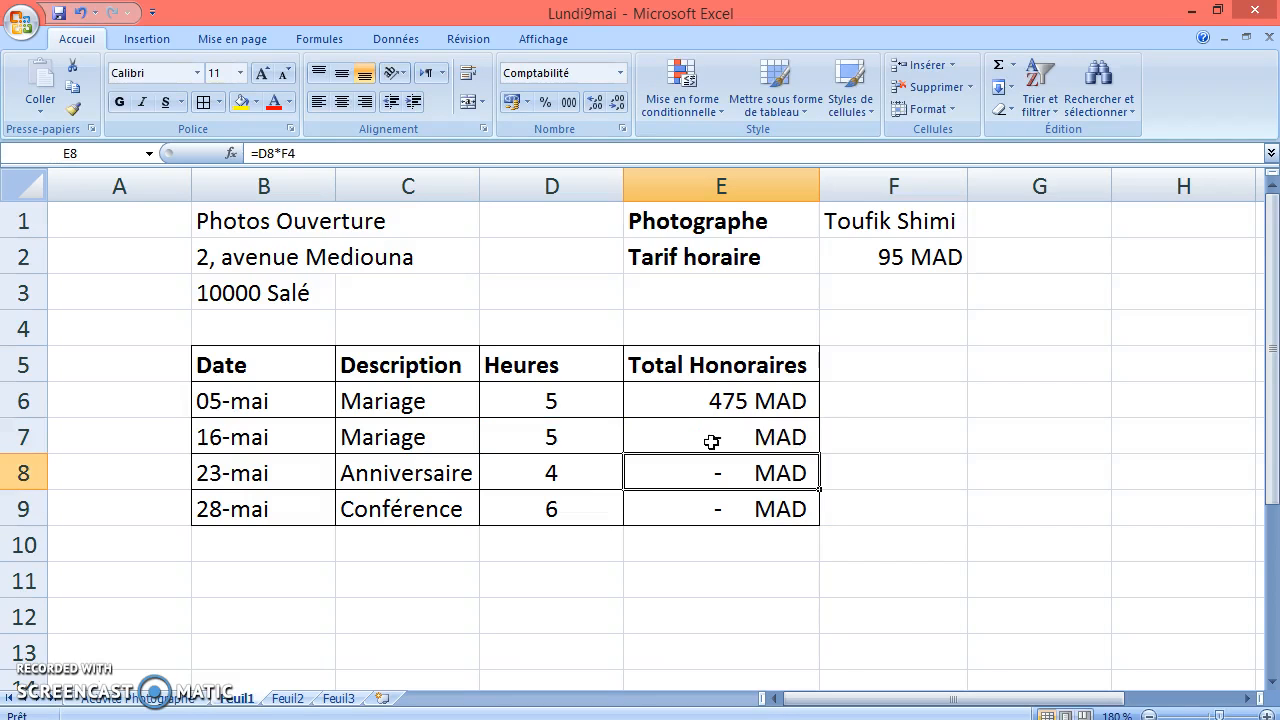
Change the E6 formula to =D6*F$2 and fill it down to E9.
double_click(764, 401)
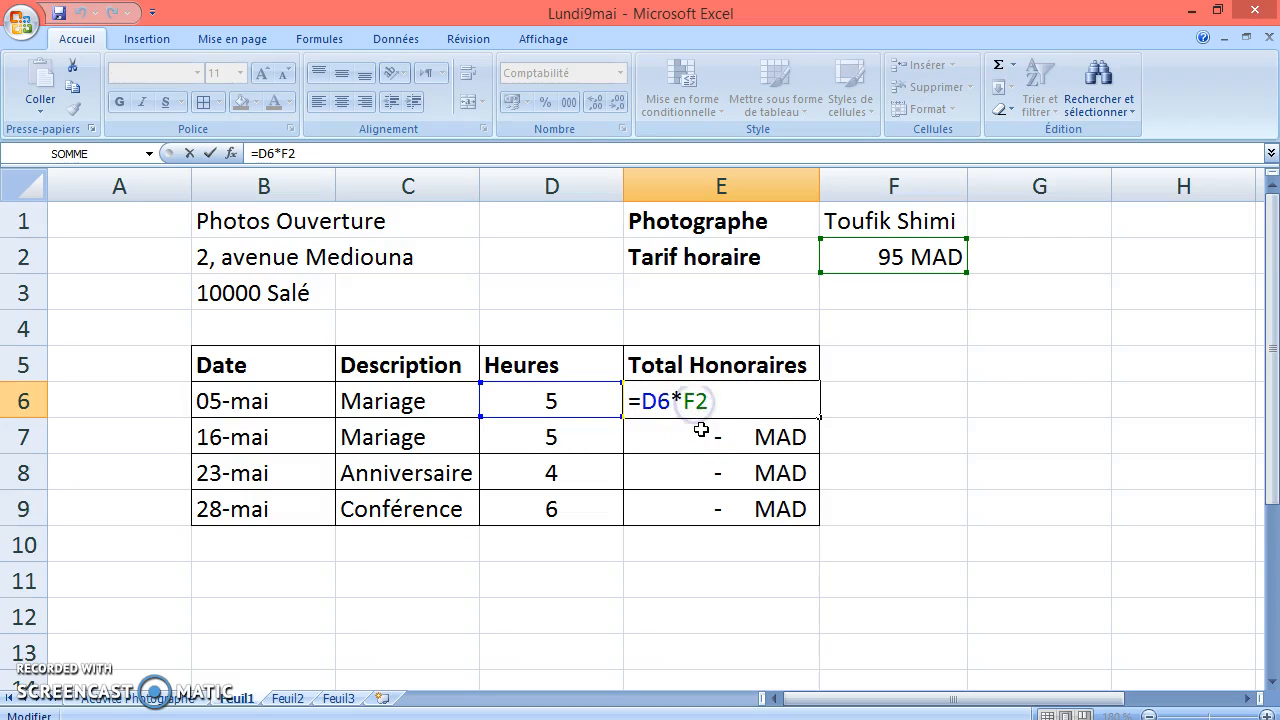
type("$")
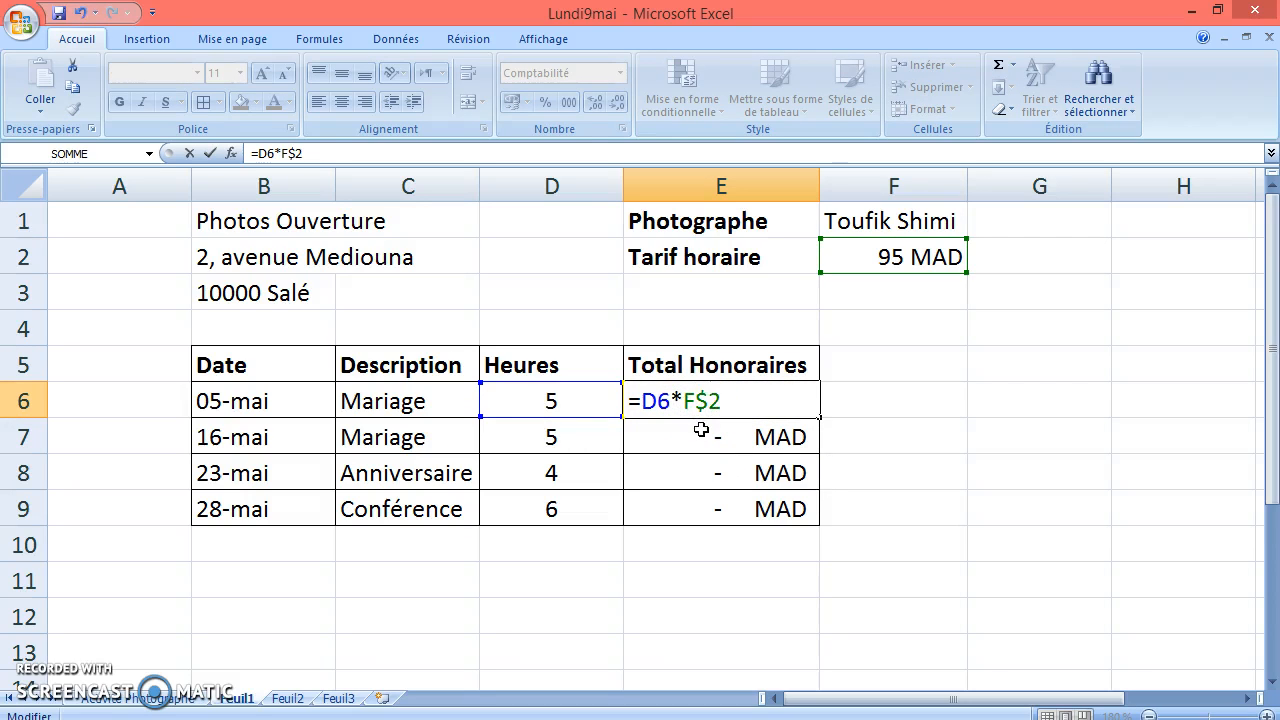
key("Return")
key("Up")
left_click_drag(816, 419, 809, 523)
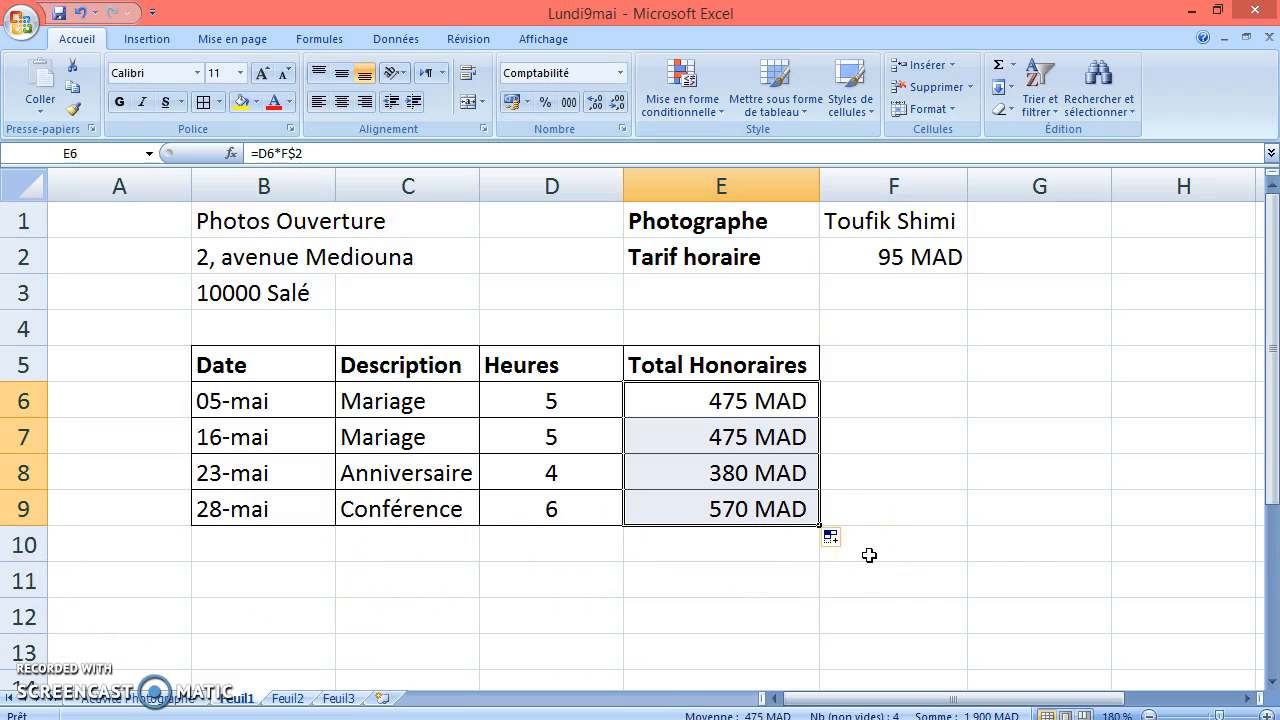
scroll(869, 555, "down", 2)
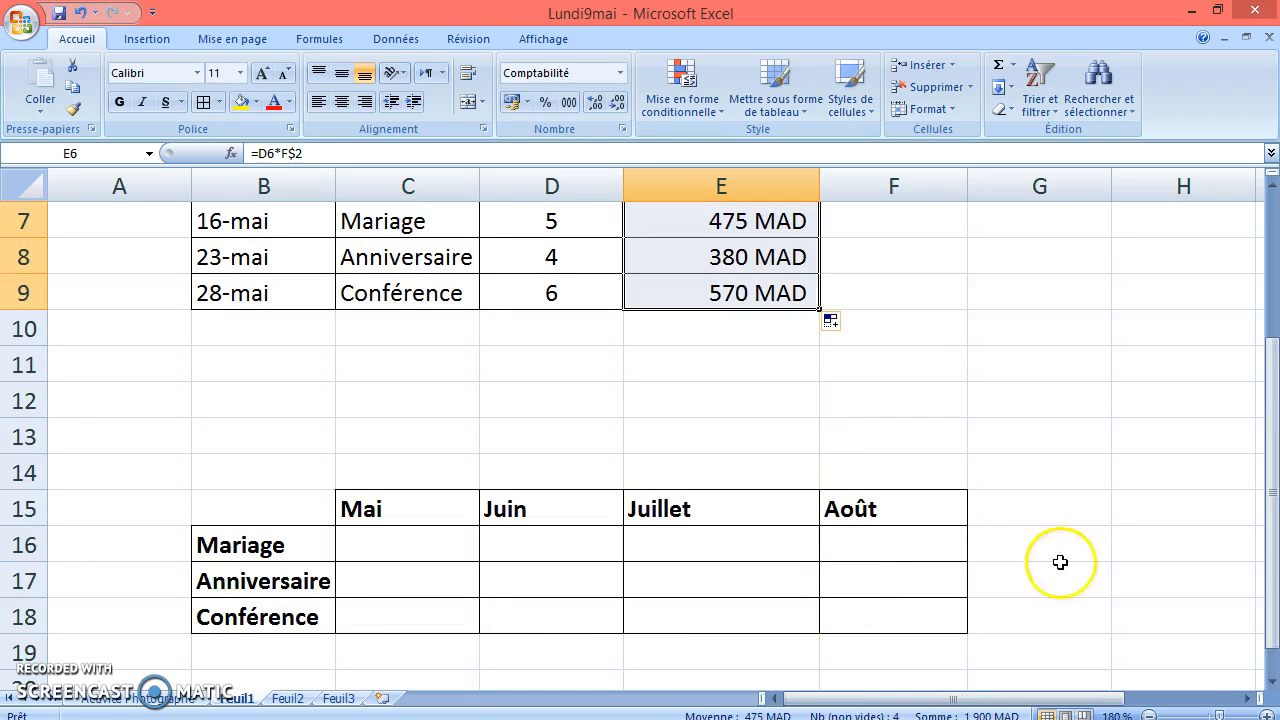
left_click(1270, 686)
left_click(1270, 686)
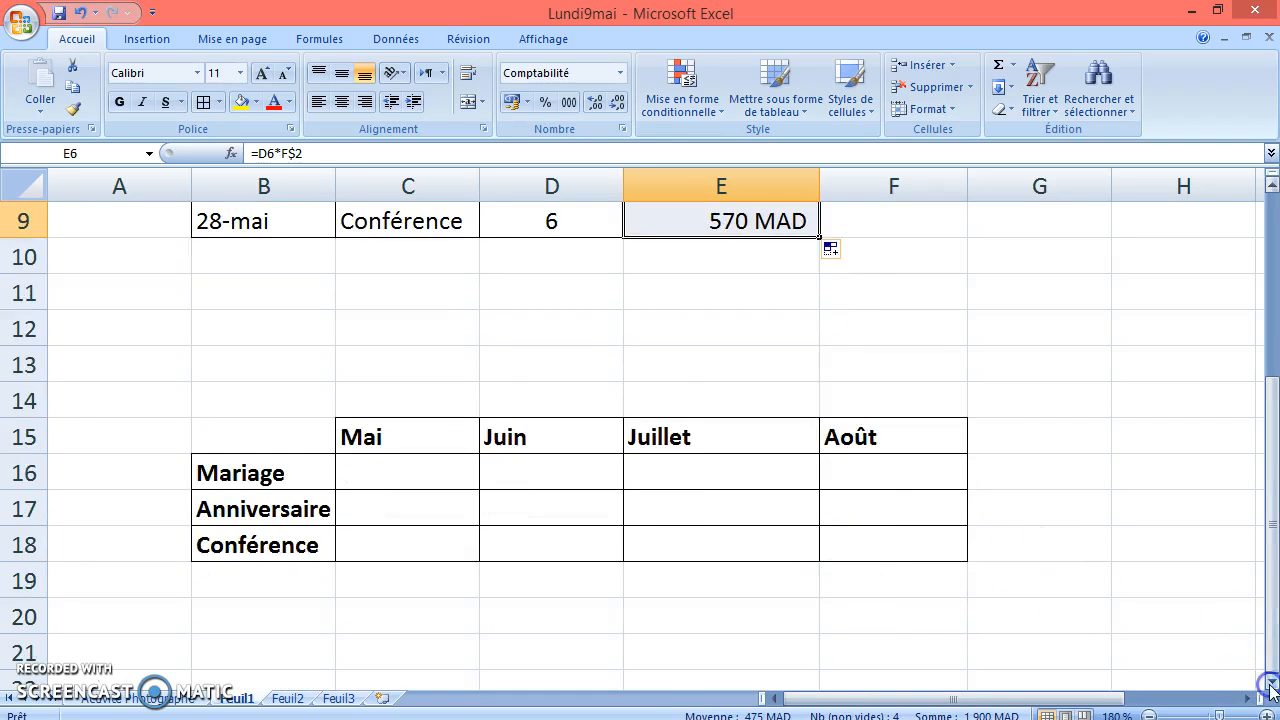
left_click(1270, 686)
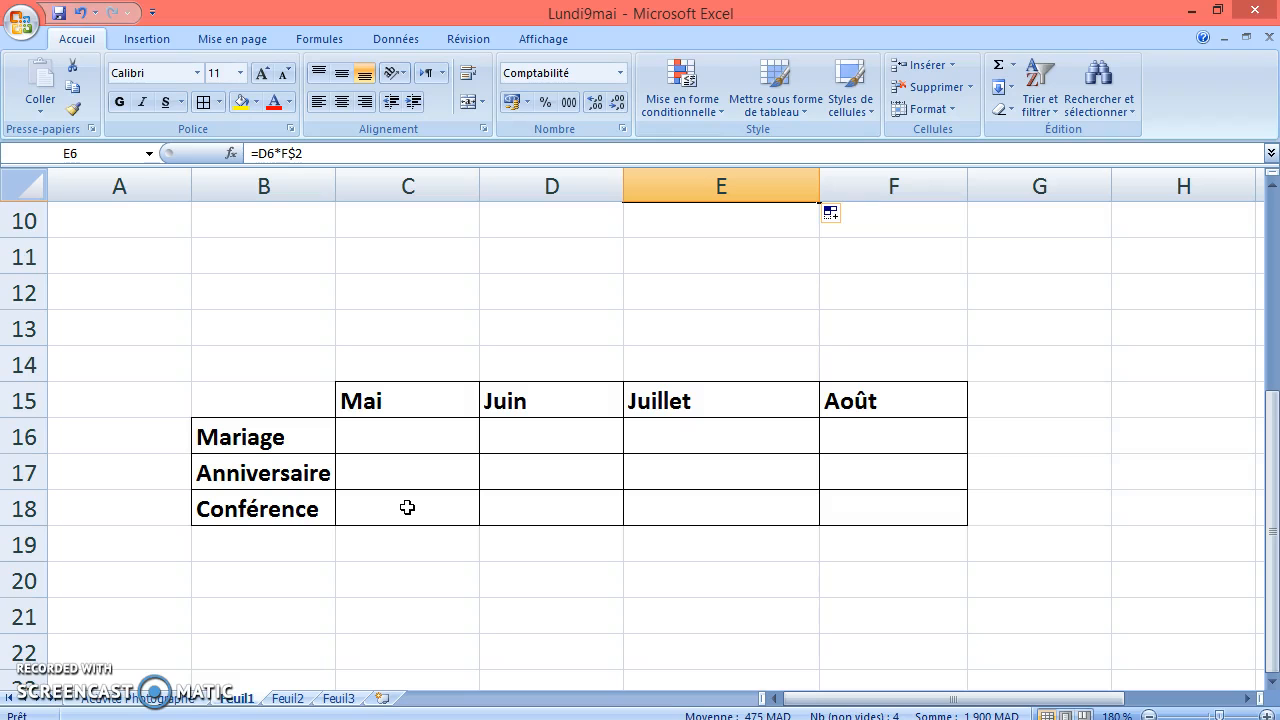
left_click(412, 297)
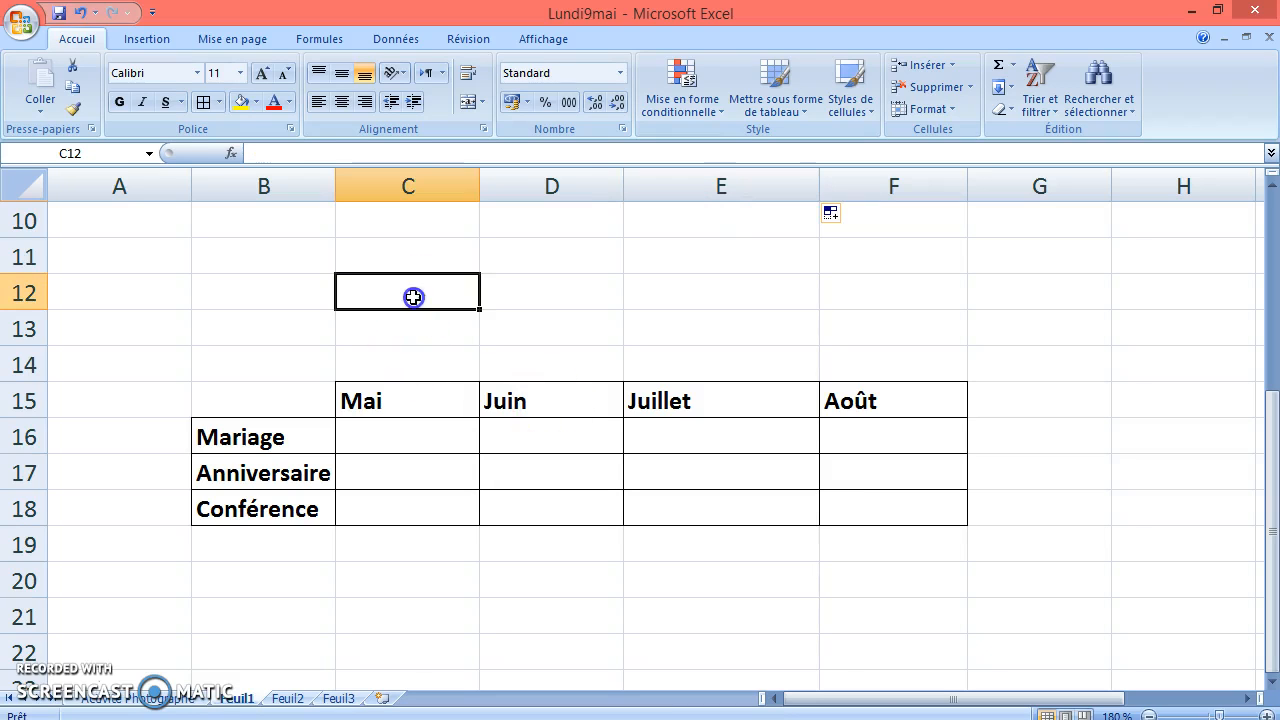
type("nb")
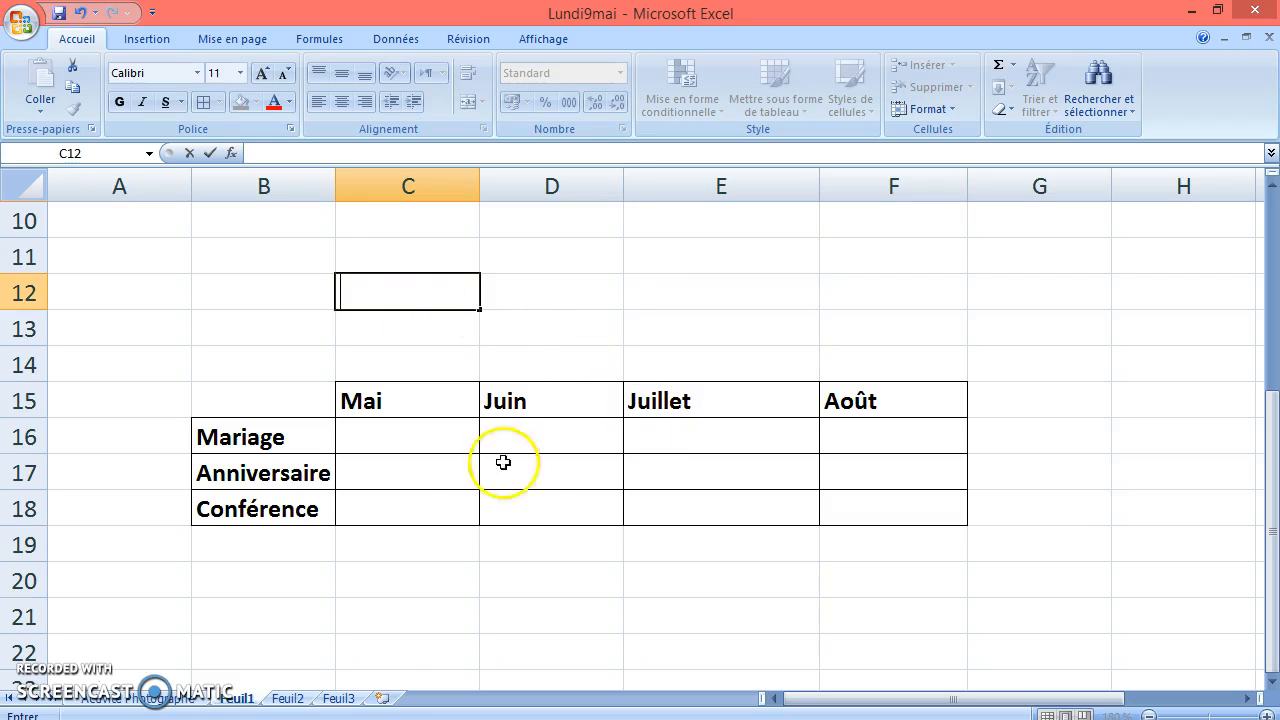
Compare the Mai heading of the monthly summary table with the dates in B6:B9.
left_click(401, 436)
left_click(406, 403)
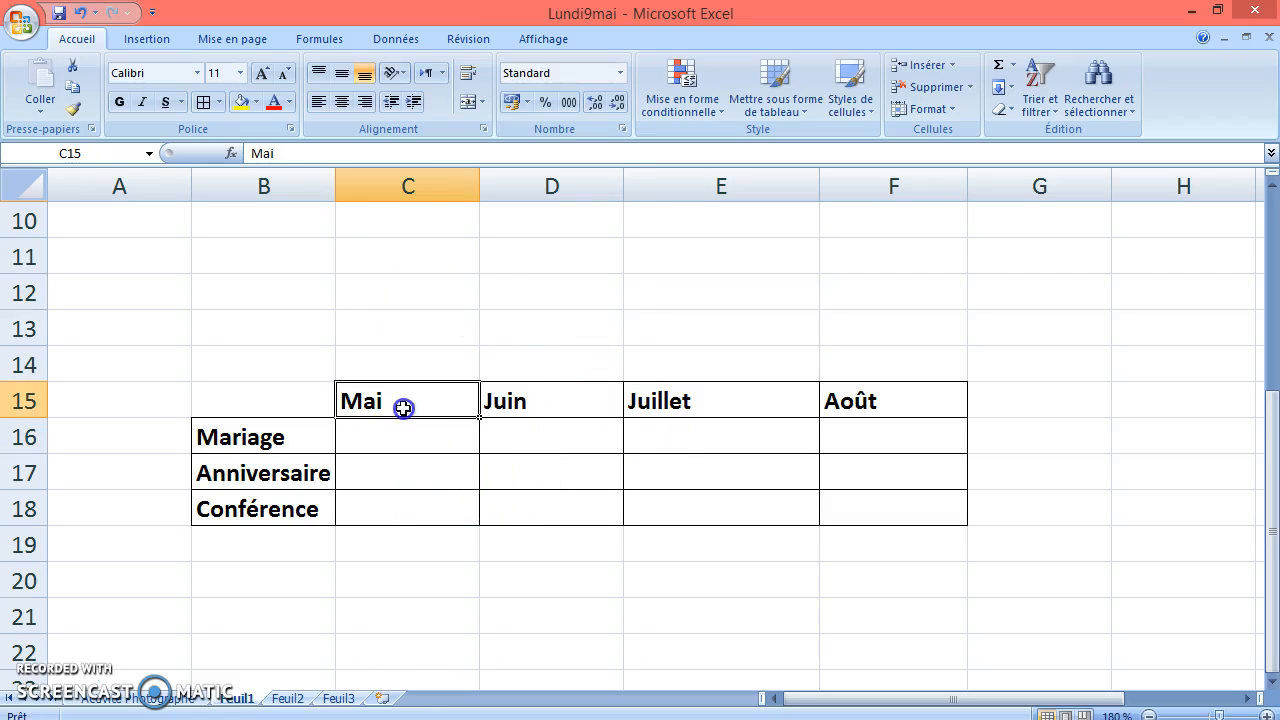
scroll(712, 364, "up", 2)
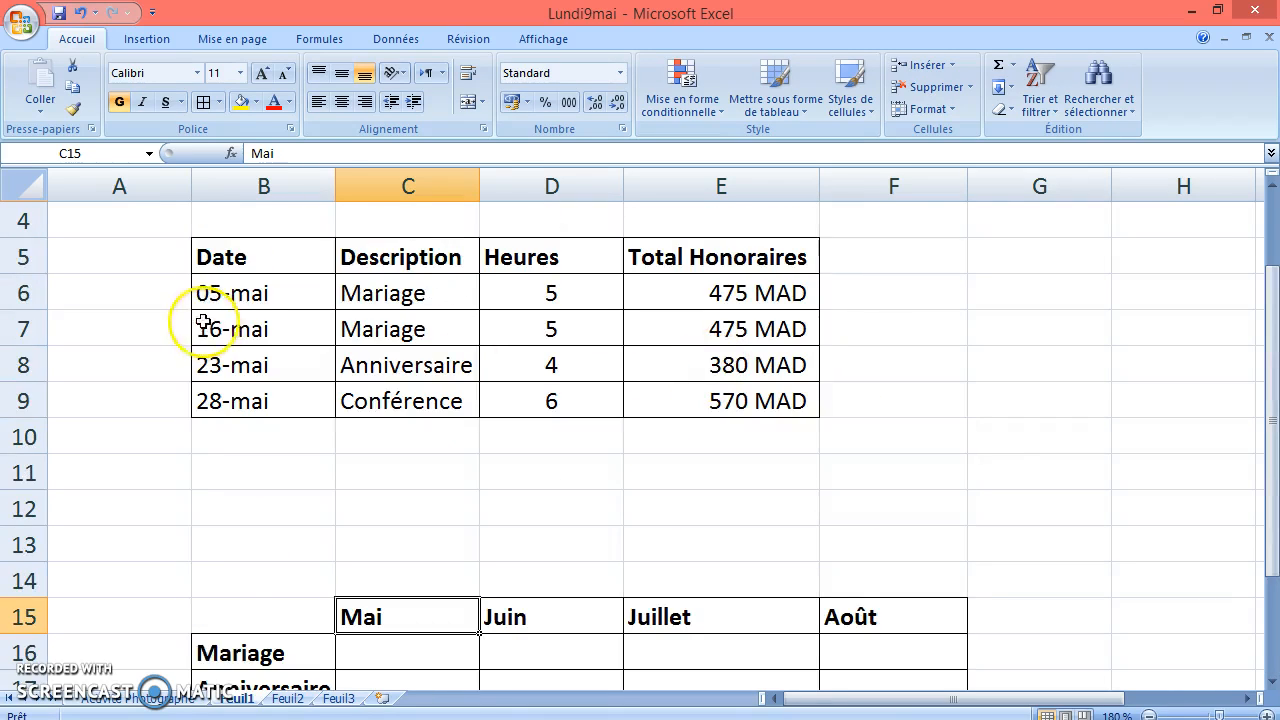
left_click(233, 300)
left_click_drag(233, 300, 232, 402)
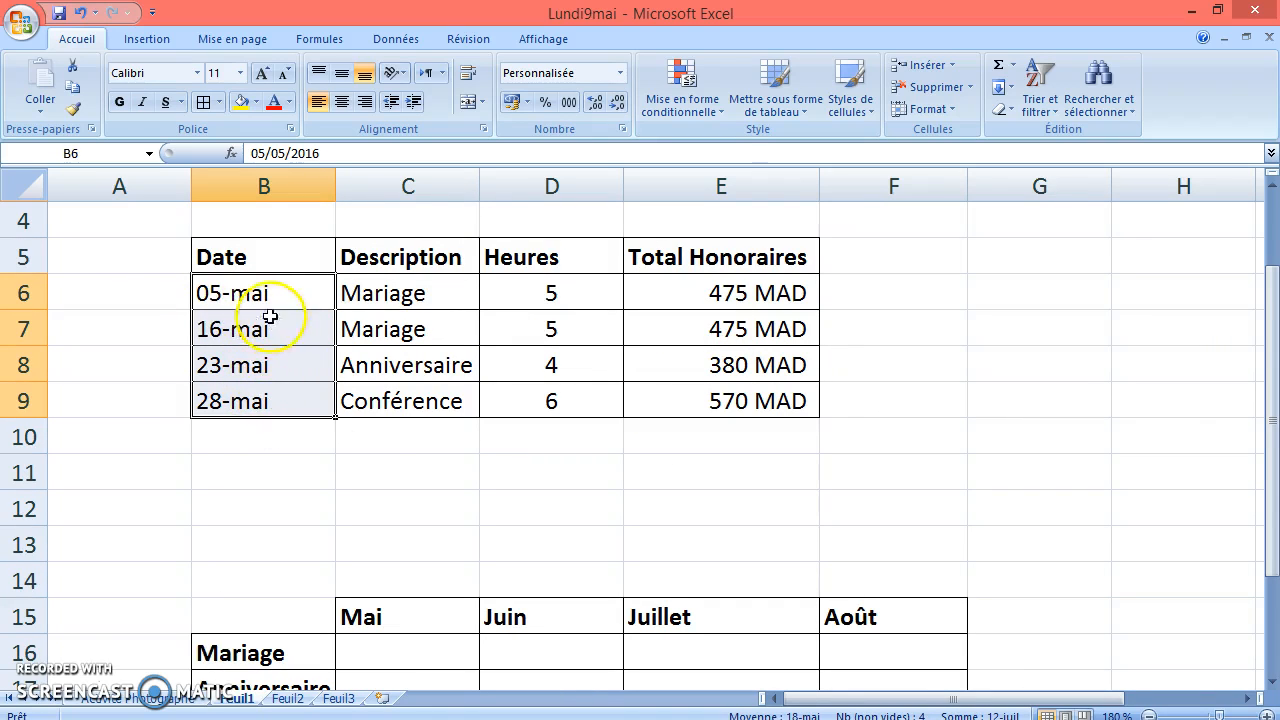
Compare the event types in C6:C9 with the row headings of the monthly summary table.
scroll(933, 409, "up", 1)
left_click(886, 224)
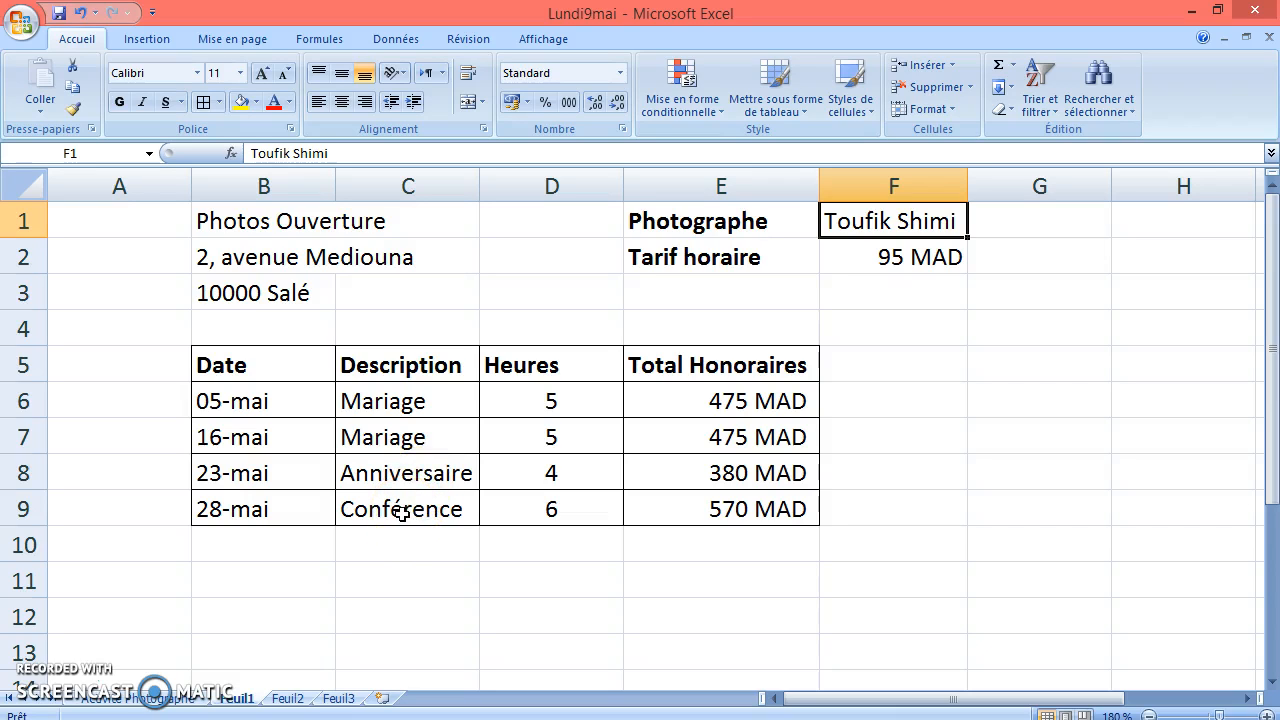
left_click_drag(397, 400, 386, 434)
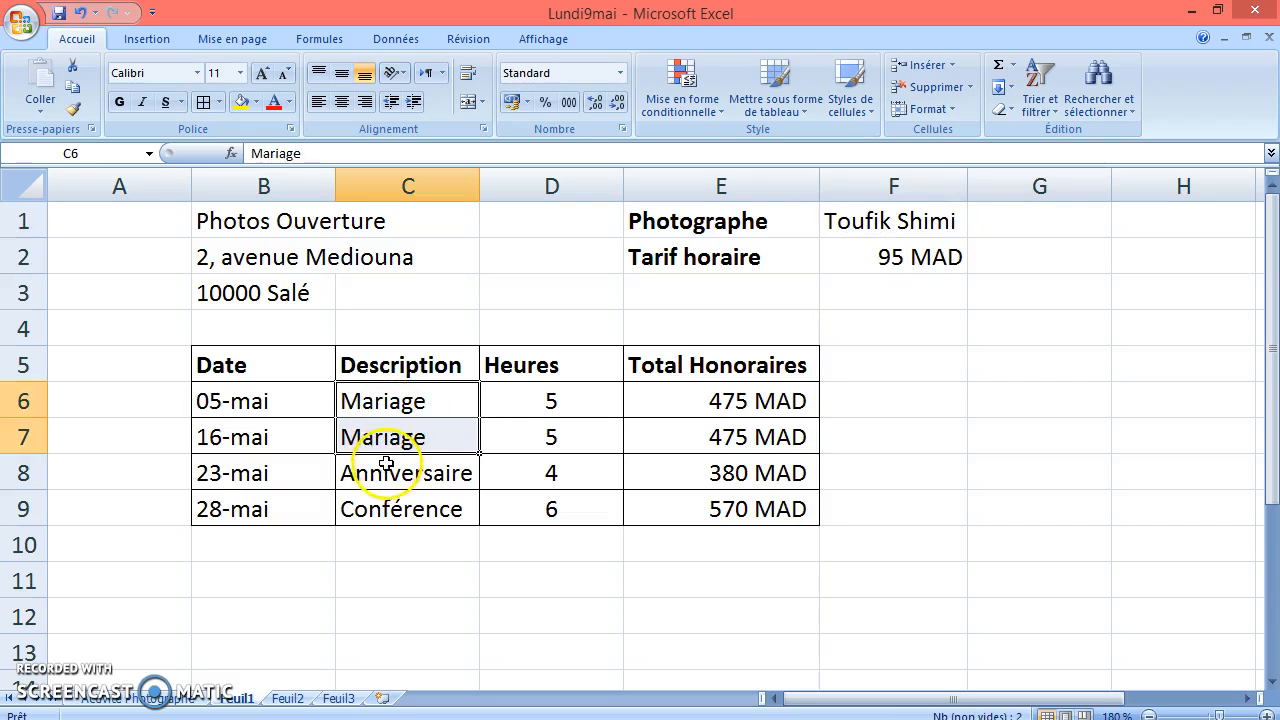
left_click(400, 478)
left_click(425, 515)
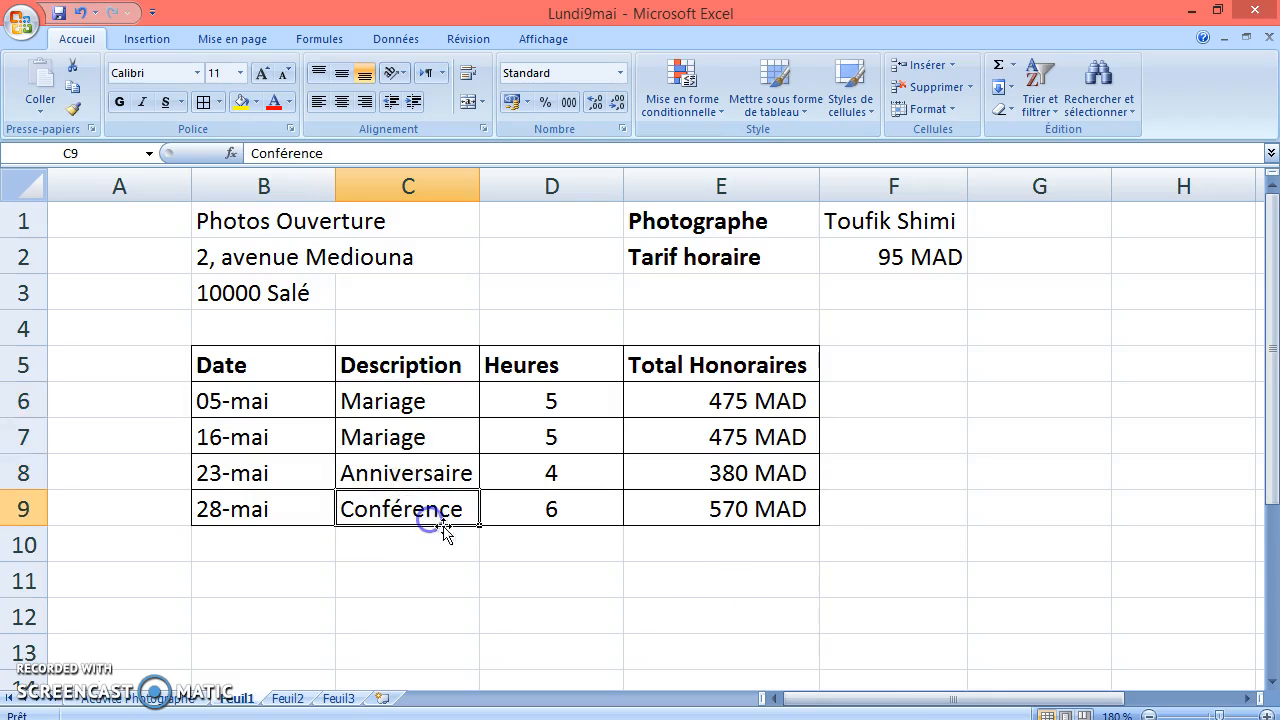
scroll(726, 580, "down", 2)
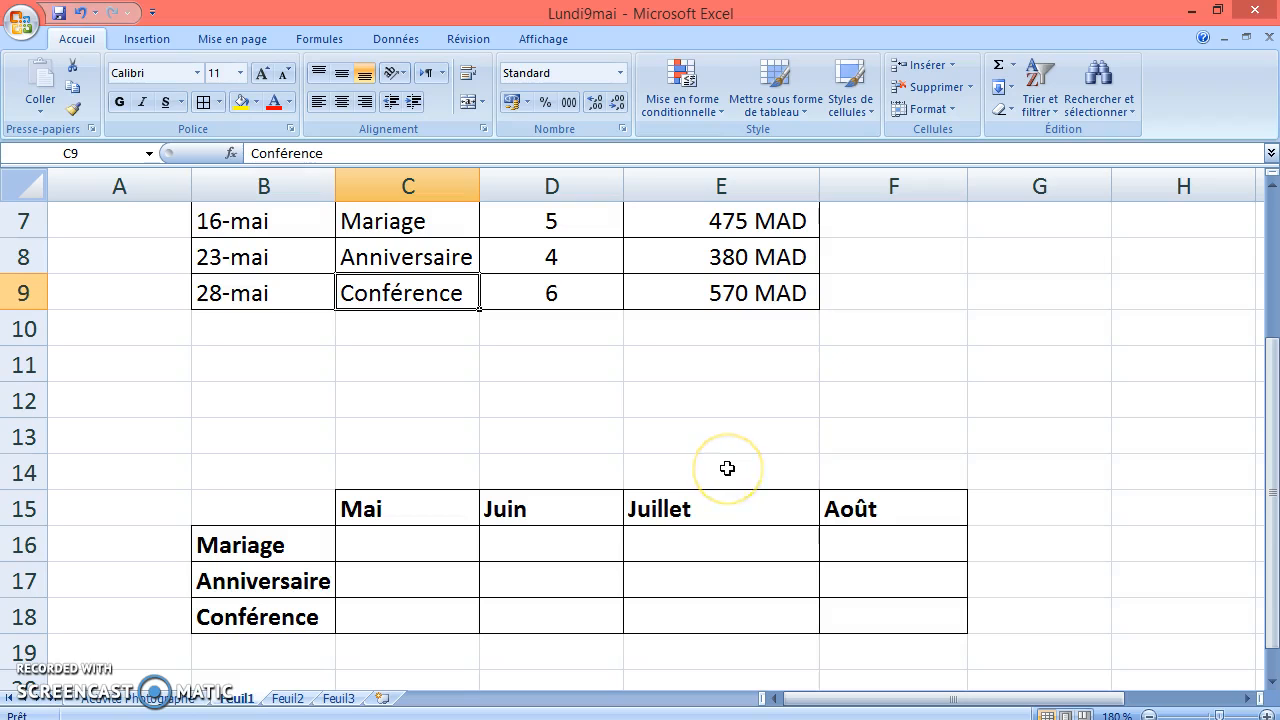
scroll(654, 486, "down", 1)
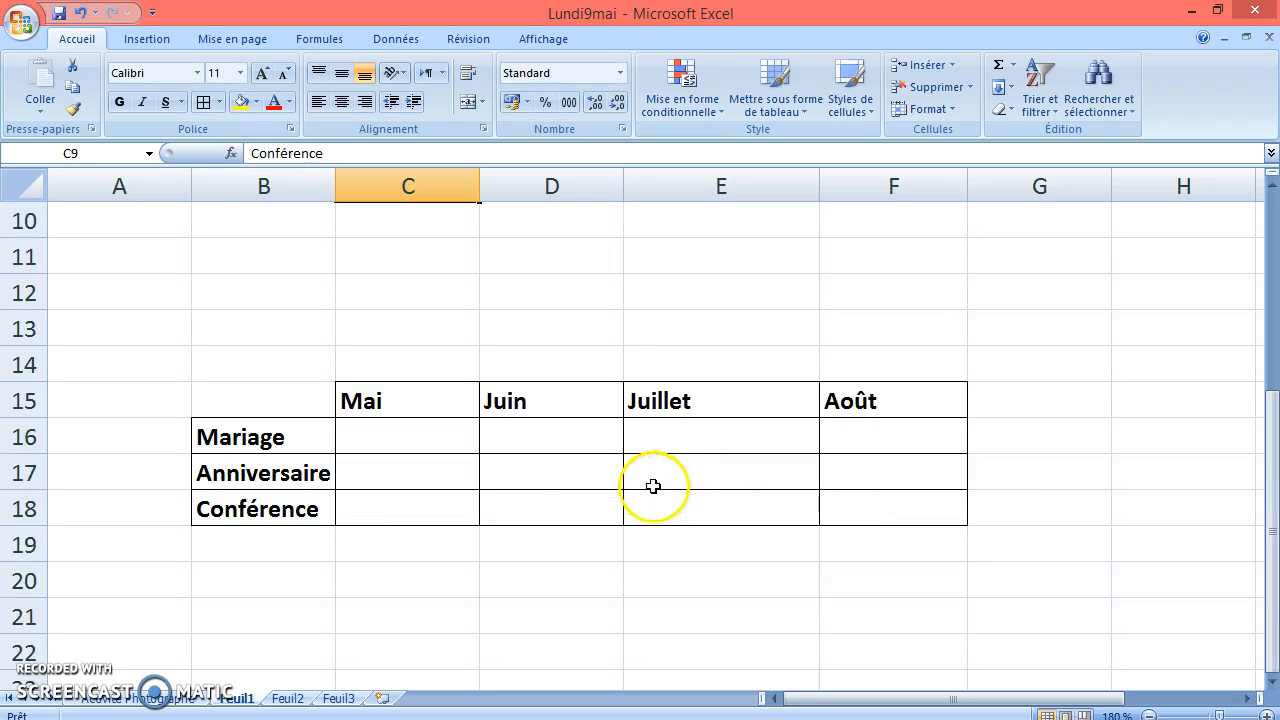
Start an NB.SI formula in C16 for the Mai weddings with C6:C9 as its range.
left_click(374, 436)
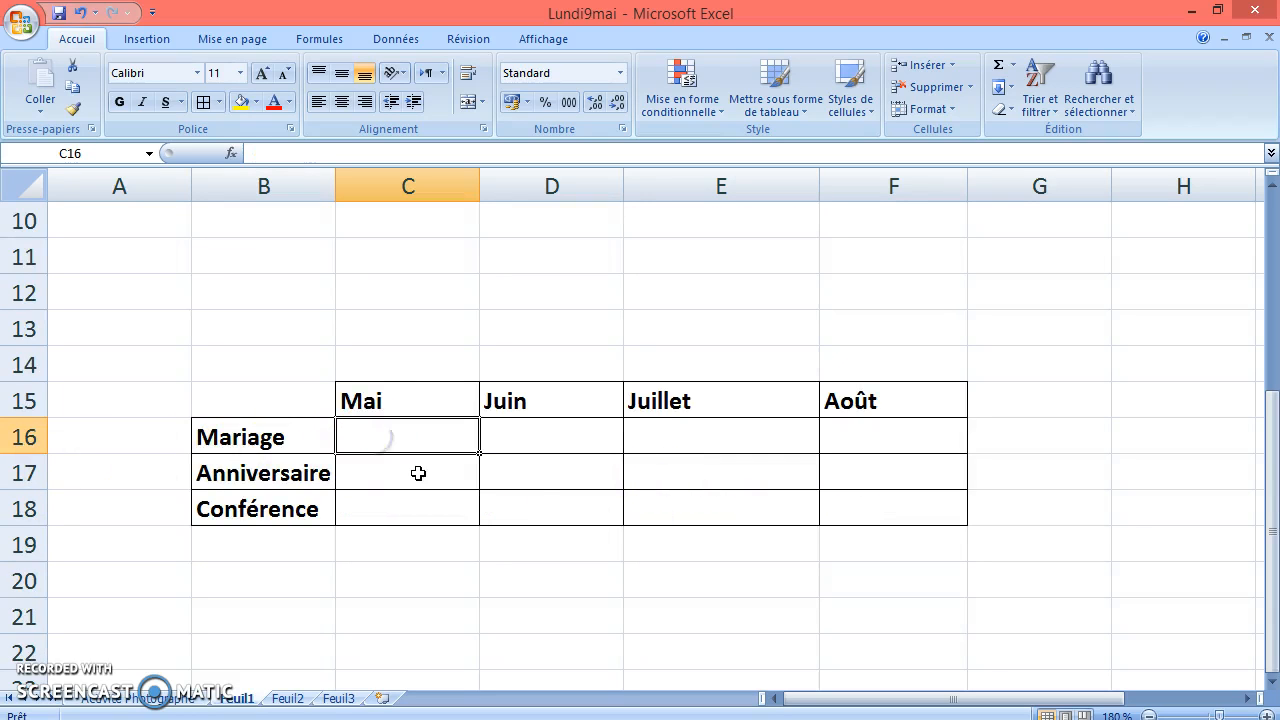
type("=")
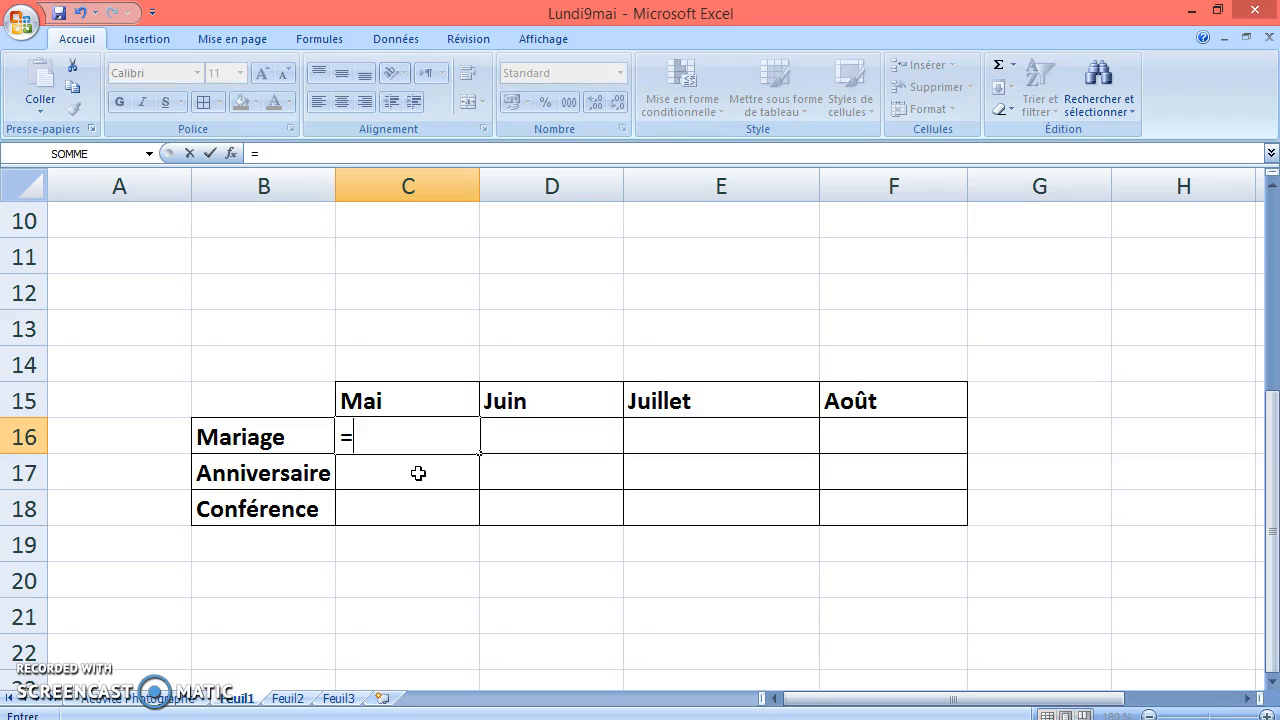
type("nb.si")
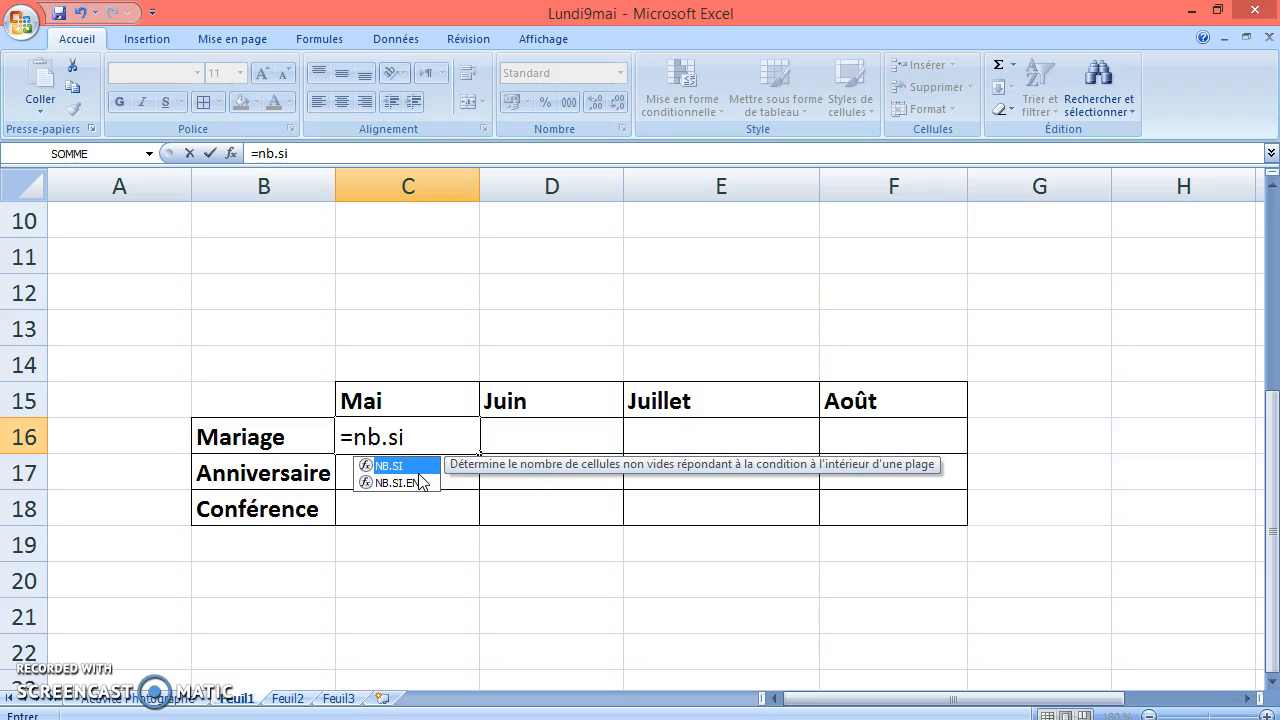
type("(")
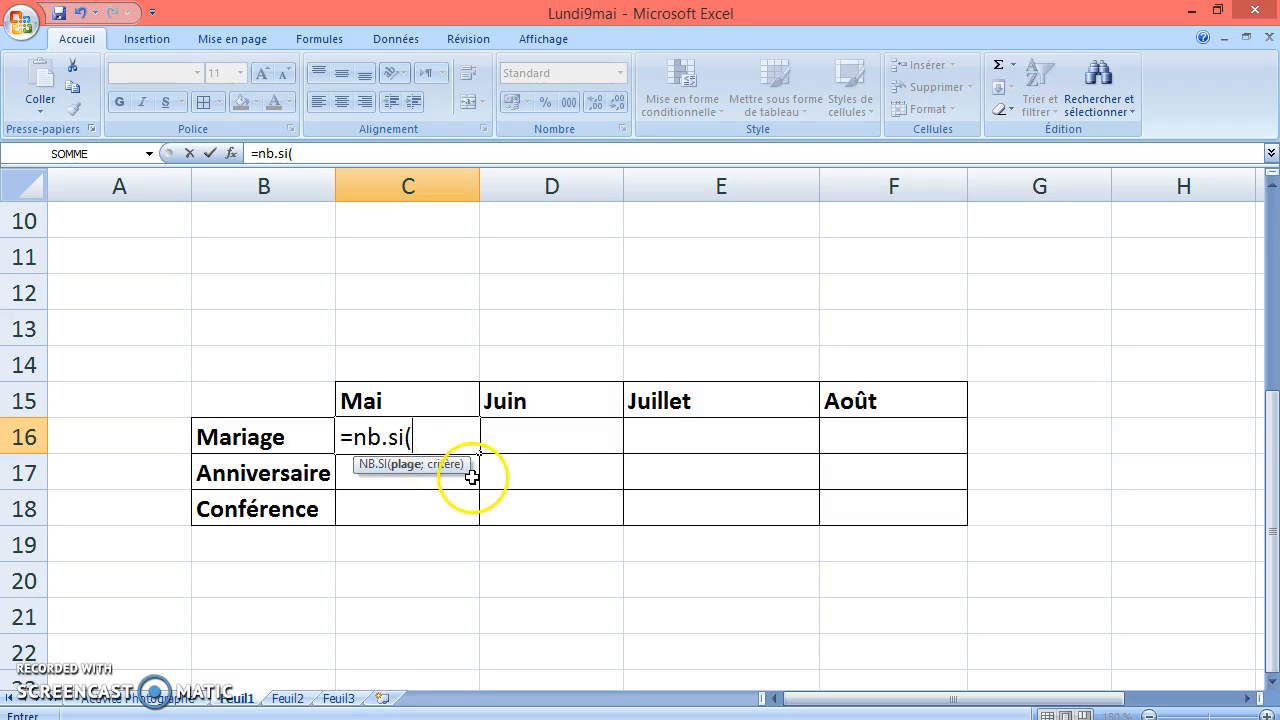
scroll(583, 366, "up", 2)
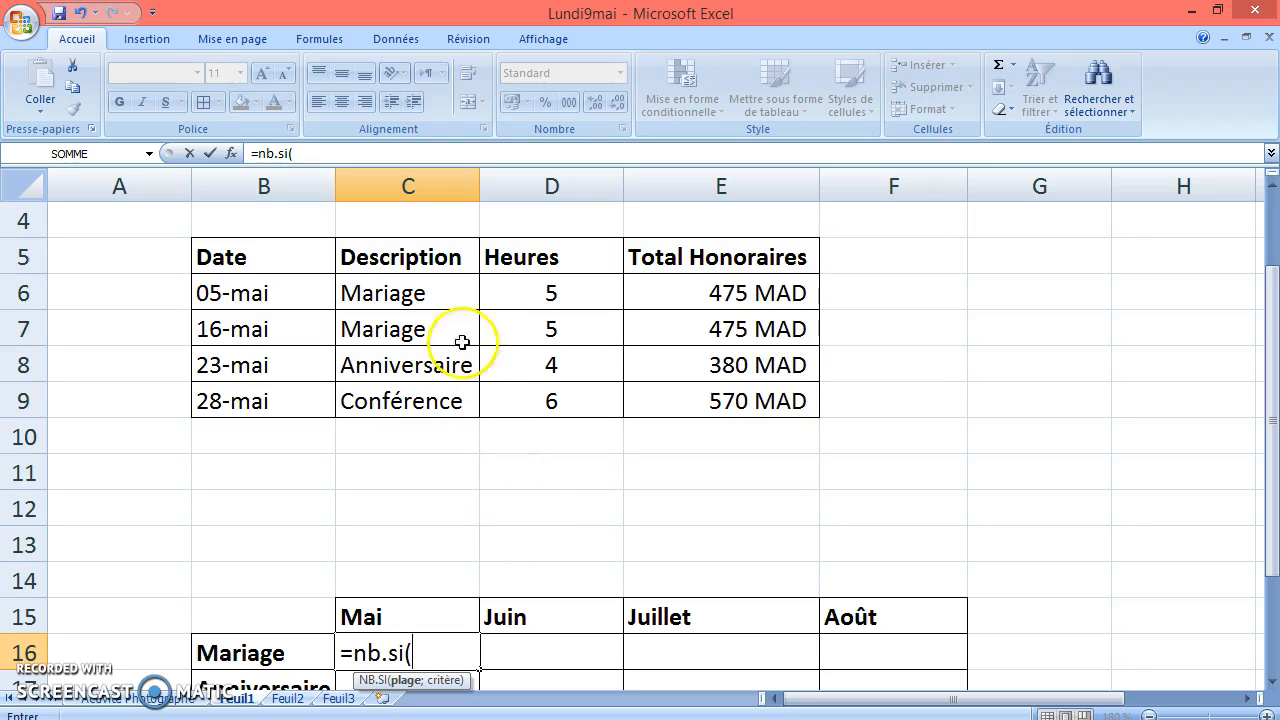
left_click(398, 293)
left_click_drag(398, 293, 395, 400)
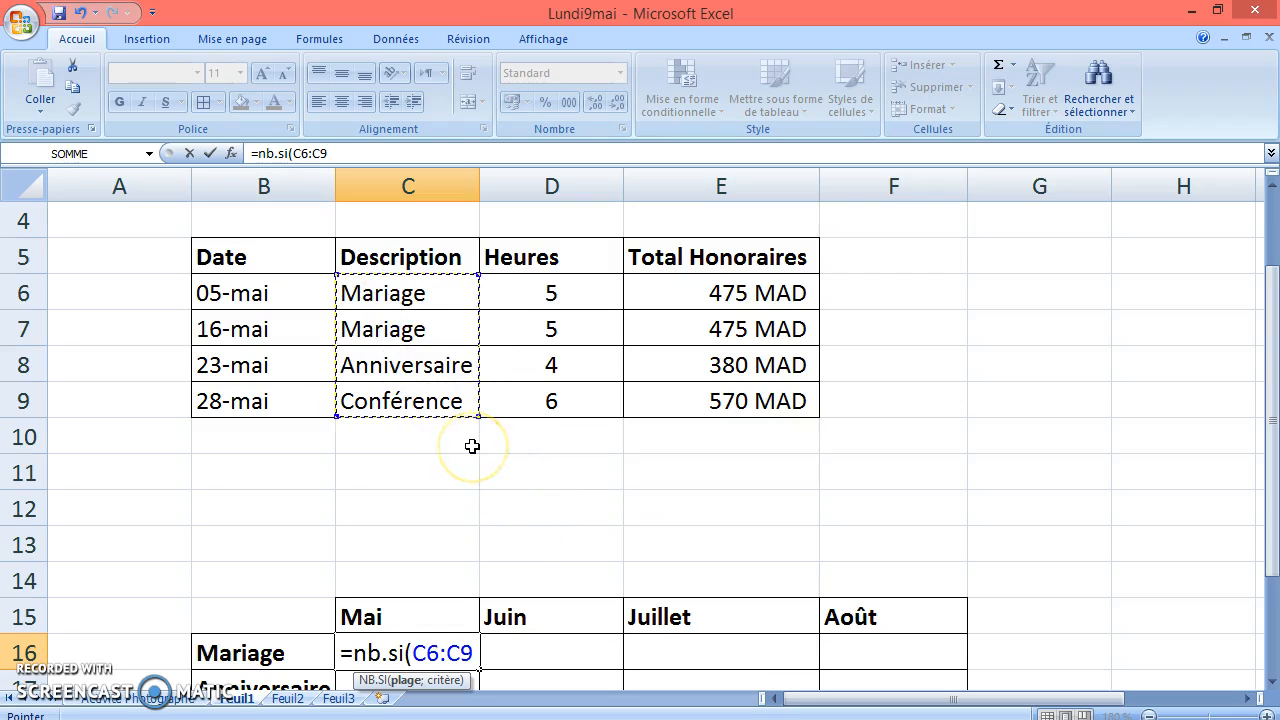
Complete the NB.SI formula in C16 with the Mariage heading in B16 as its criterion.
scroll(579, 535, "down", 1)
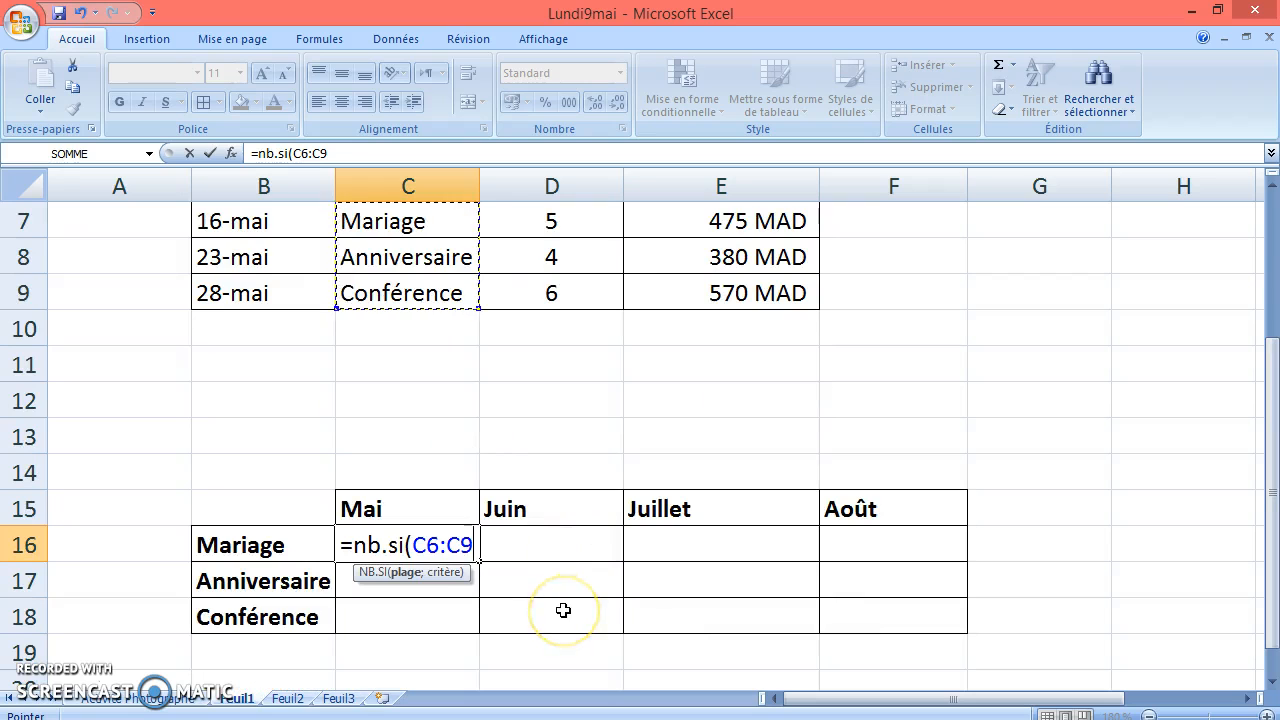
type(";")
scroll(655, 385, "up", 1)
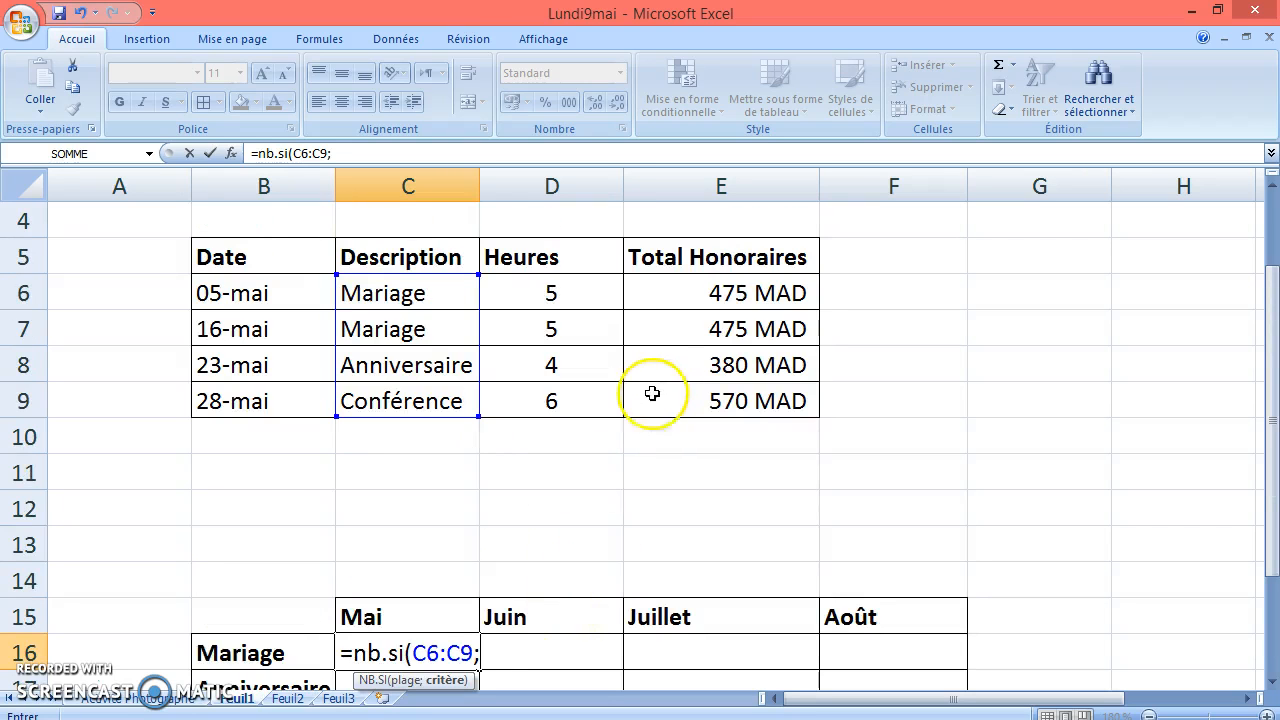
scroll(540, 520, "down", 1)
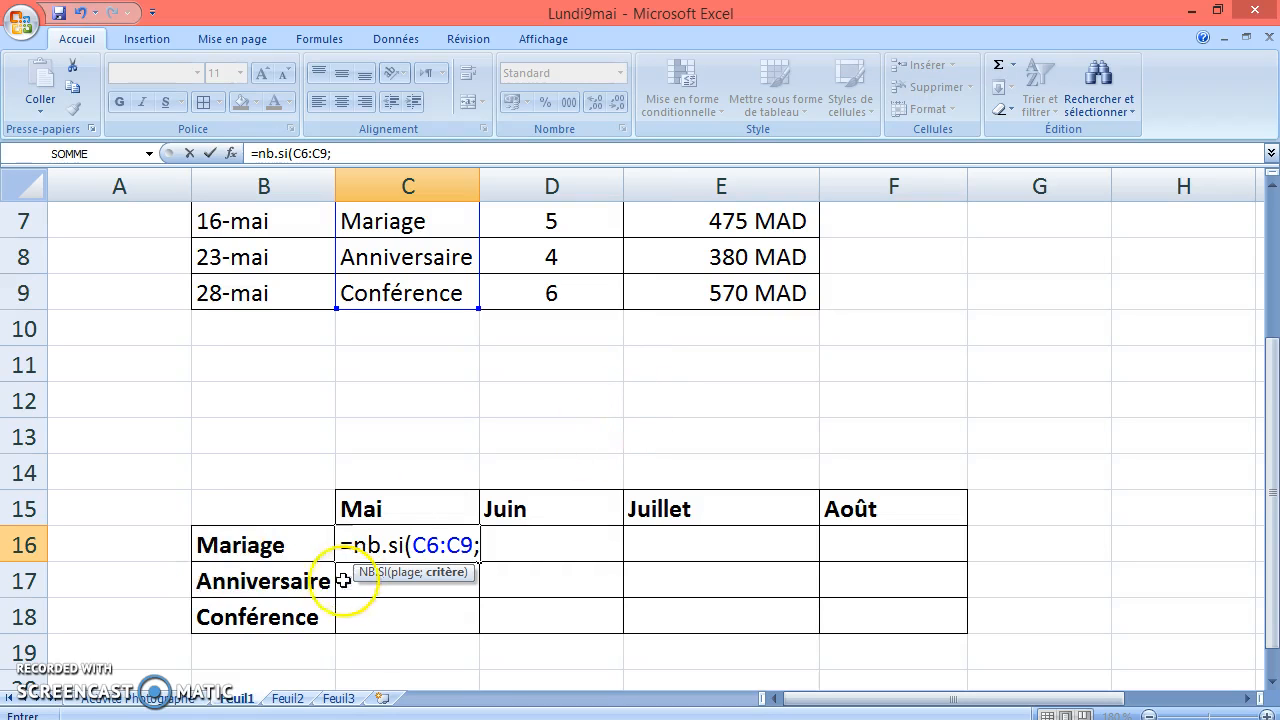
left_click(260, 552)
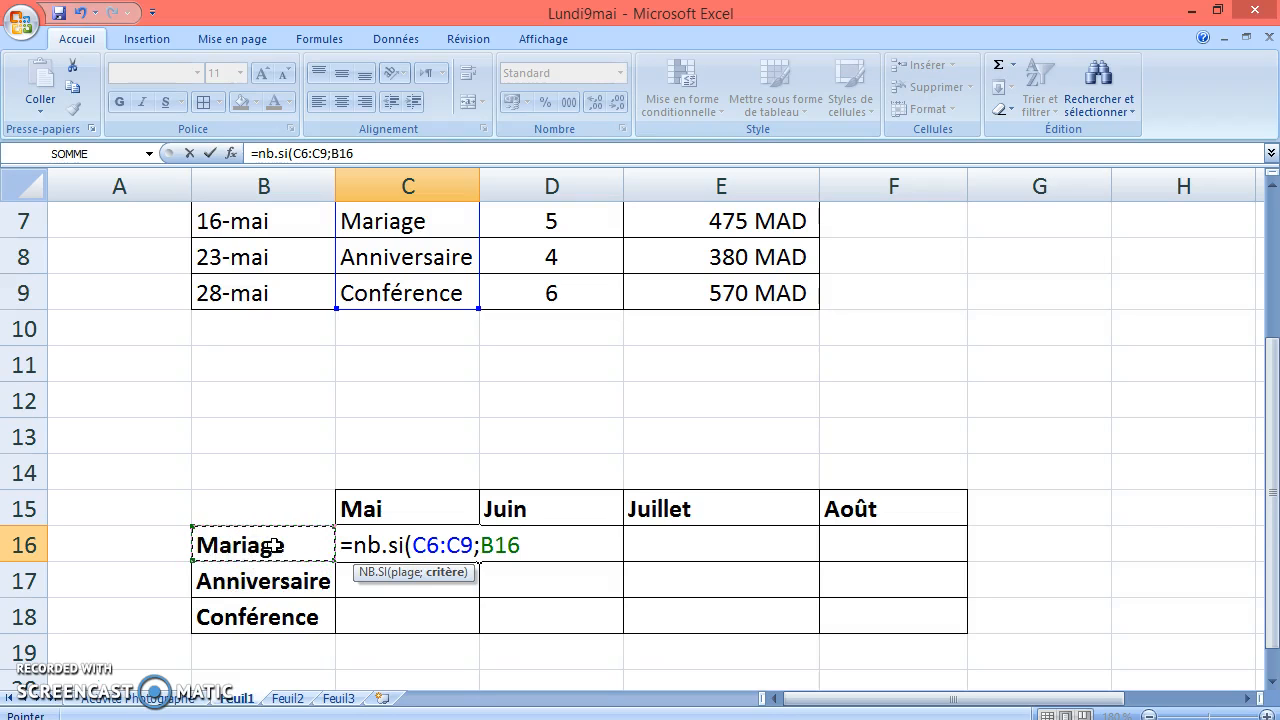
type(")")
key("Return")
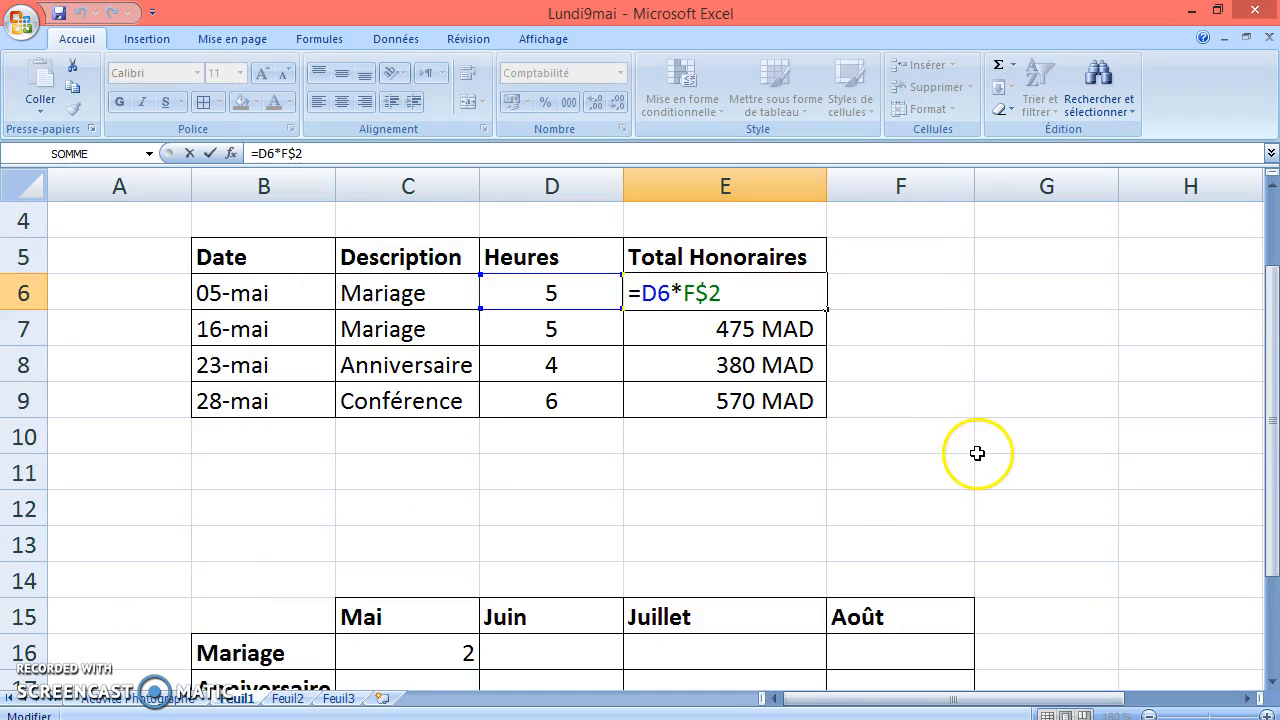
Inspect the range and criterion of the NB.SI formula in C16.
scroll(968, 457, "down", 1)
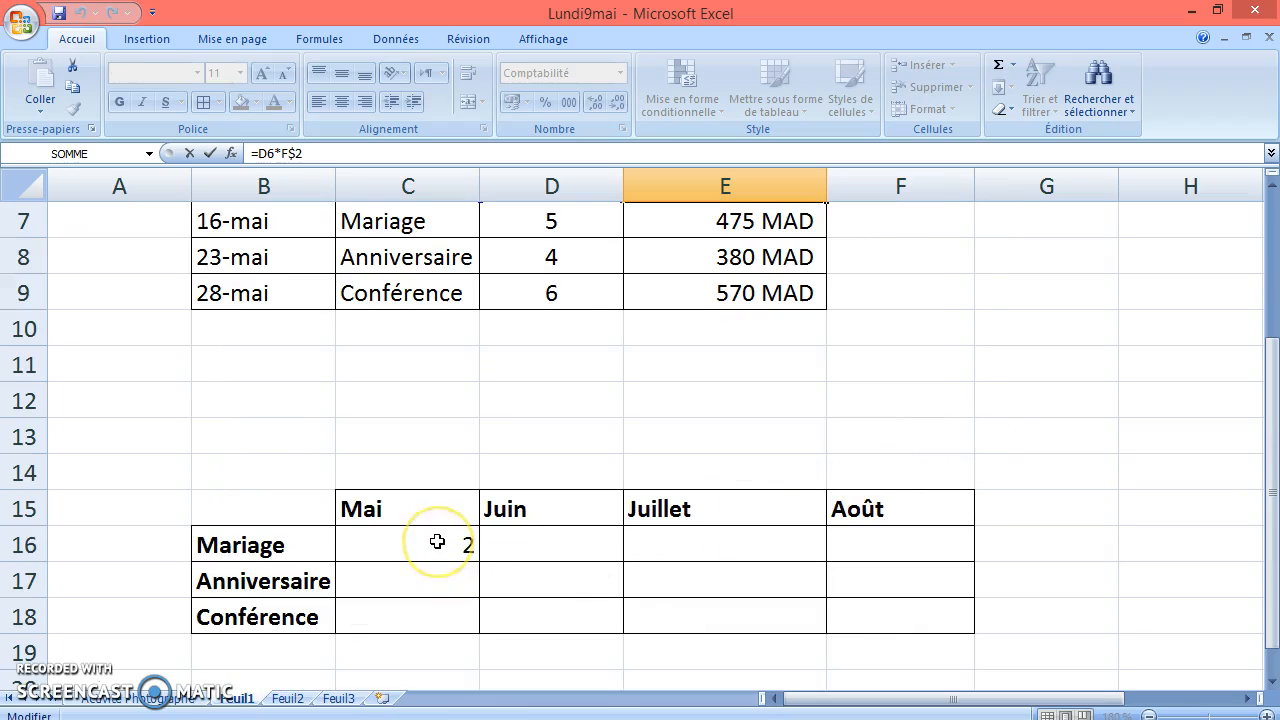
left_click(437, 541)
double_click(437, 541)
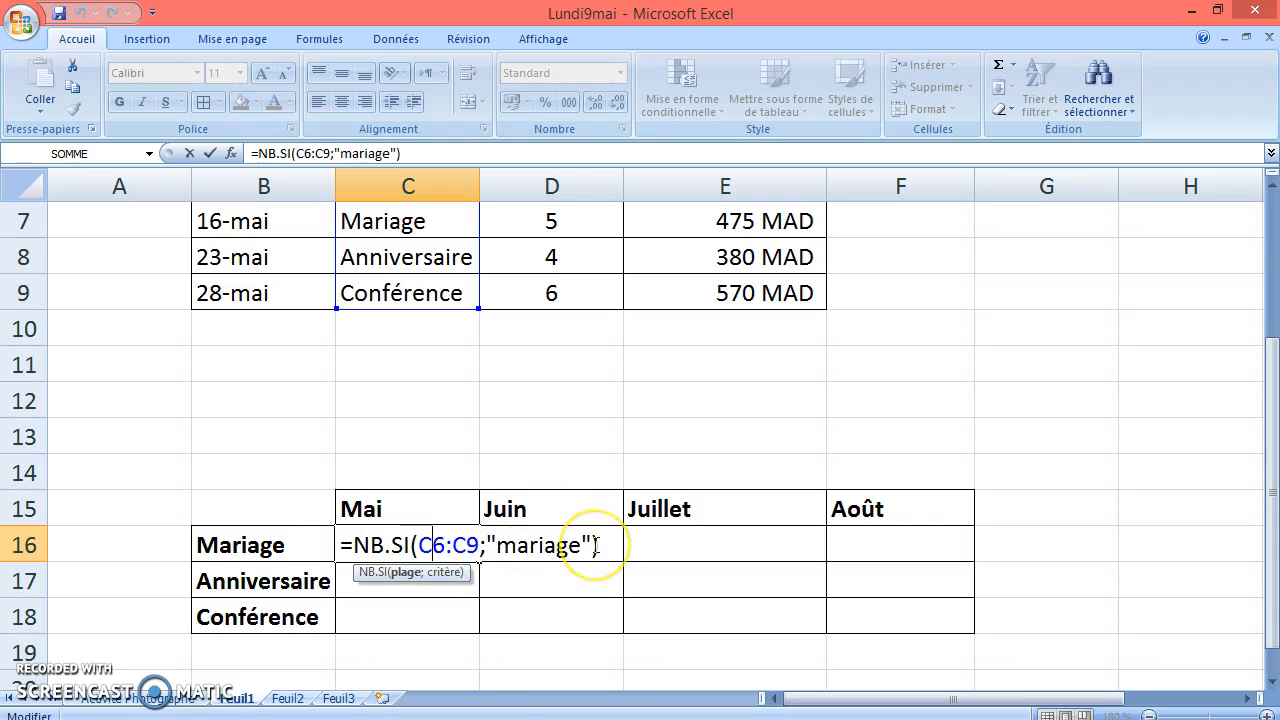
left_click(1272, 681)
left_click(1272, 681)
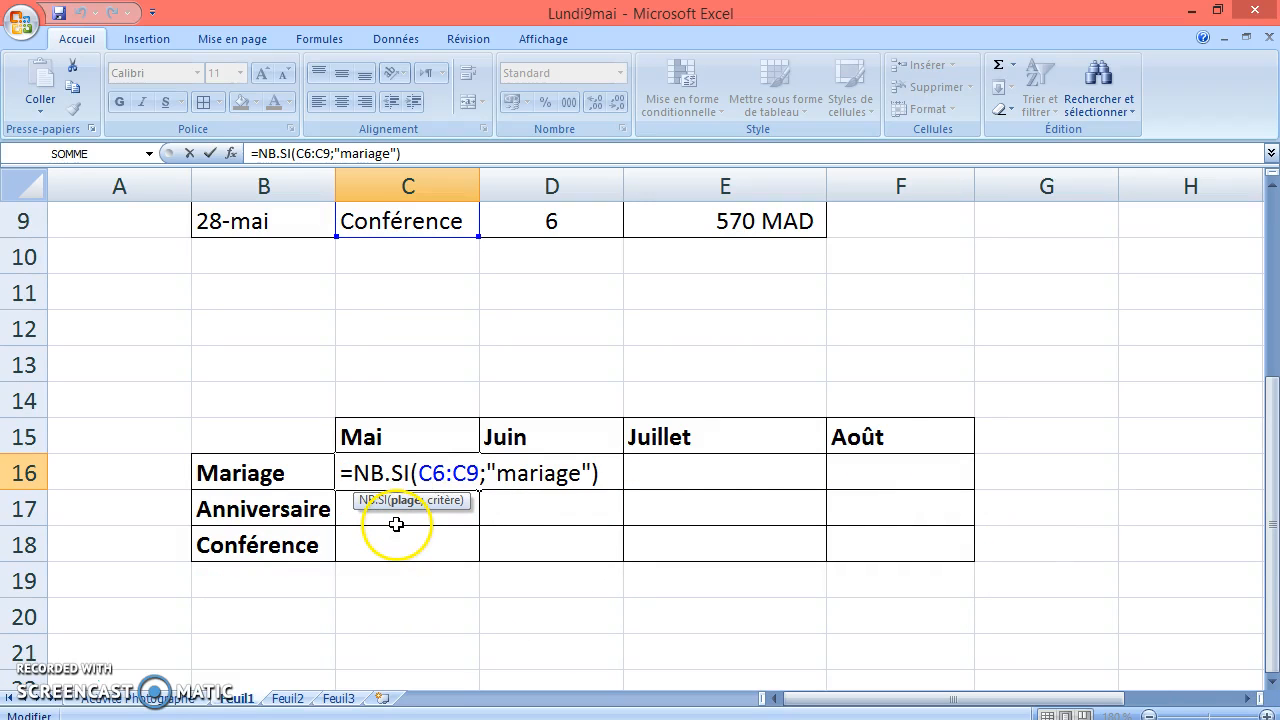
key("Return")
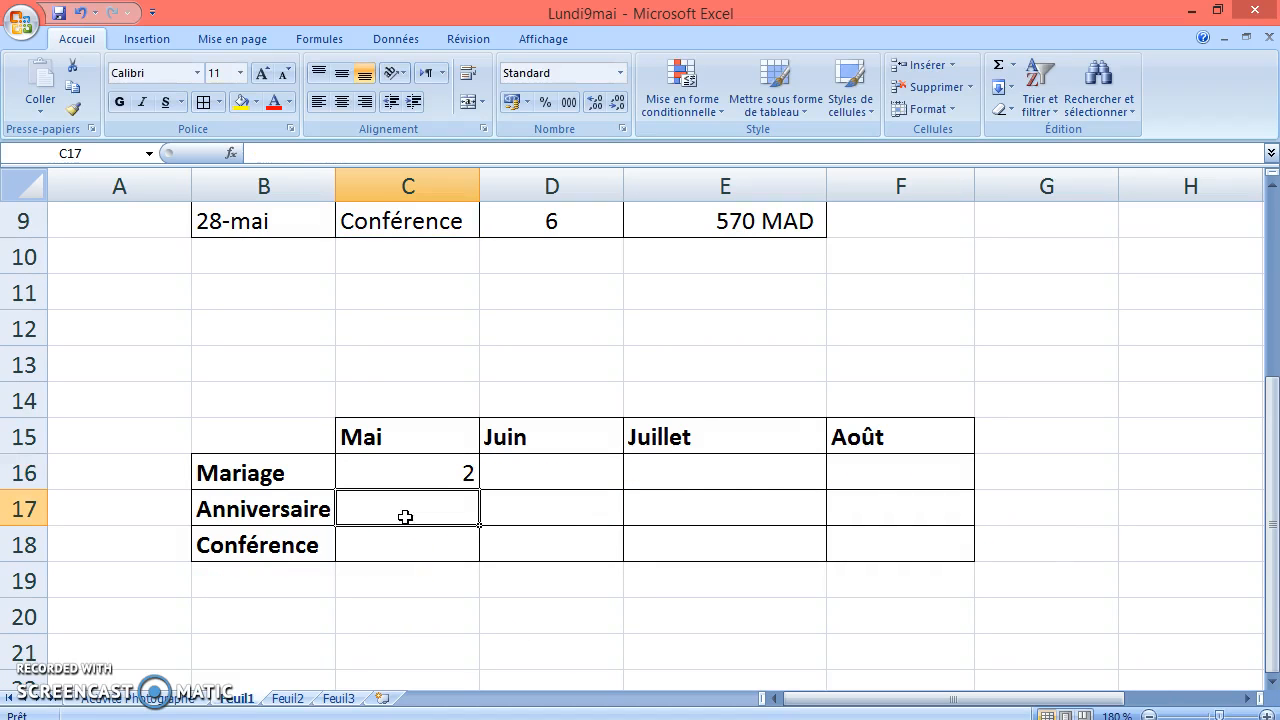
Fill the formula =NB.SI(C6:C9;"mariage") from C16 down to C18.
left_click(414, 474)
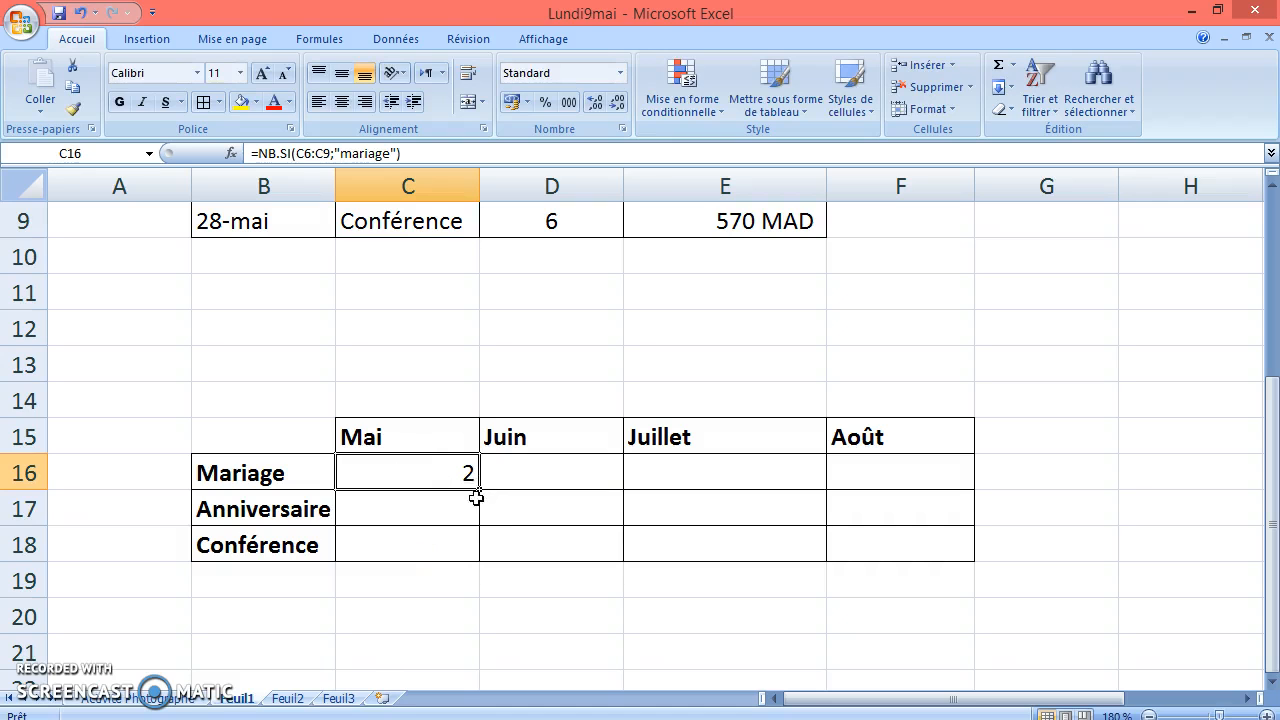
left_click(1272, 680)
left_click(1272, 680)
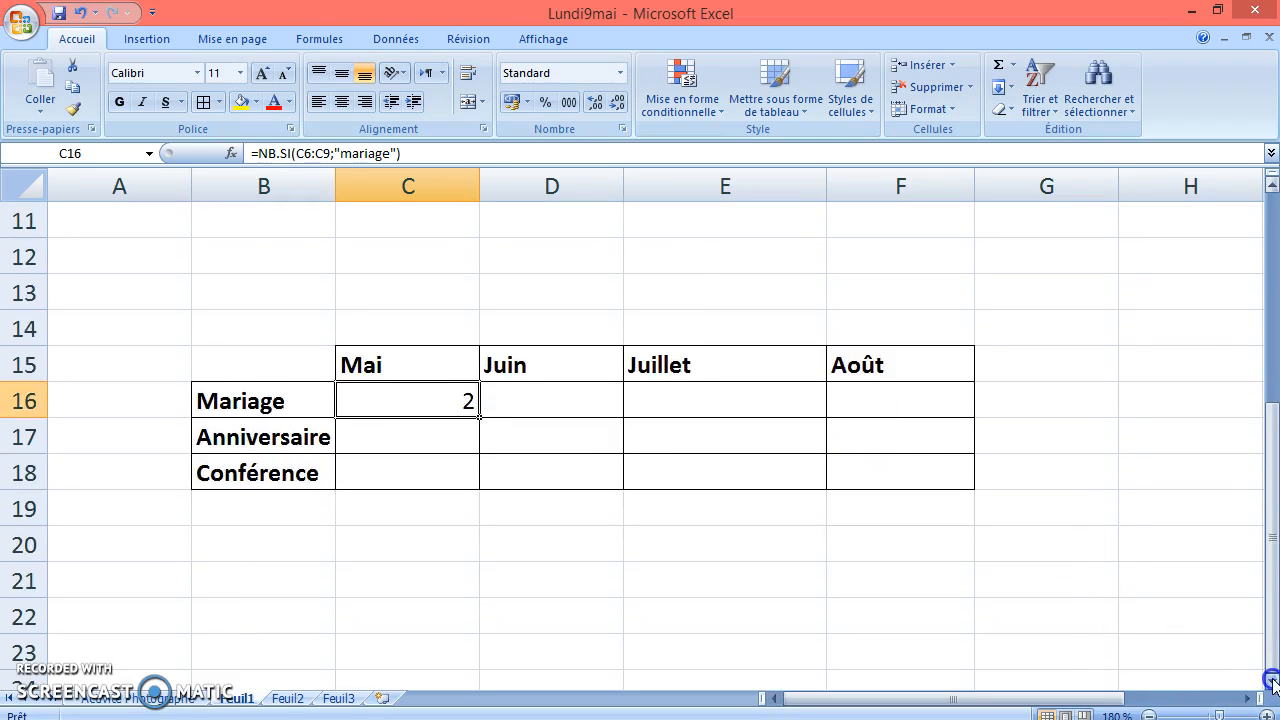
left_click(1272, 680)
left_click_drag(478, 381, 468, 446)
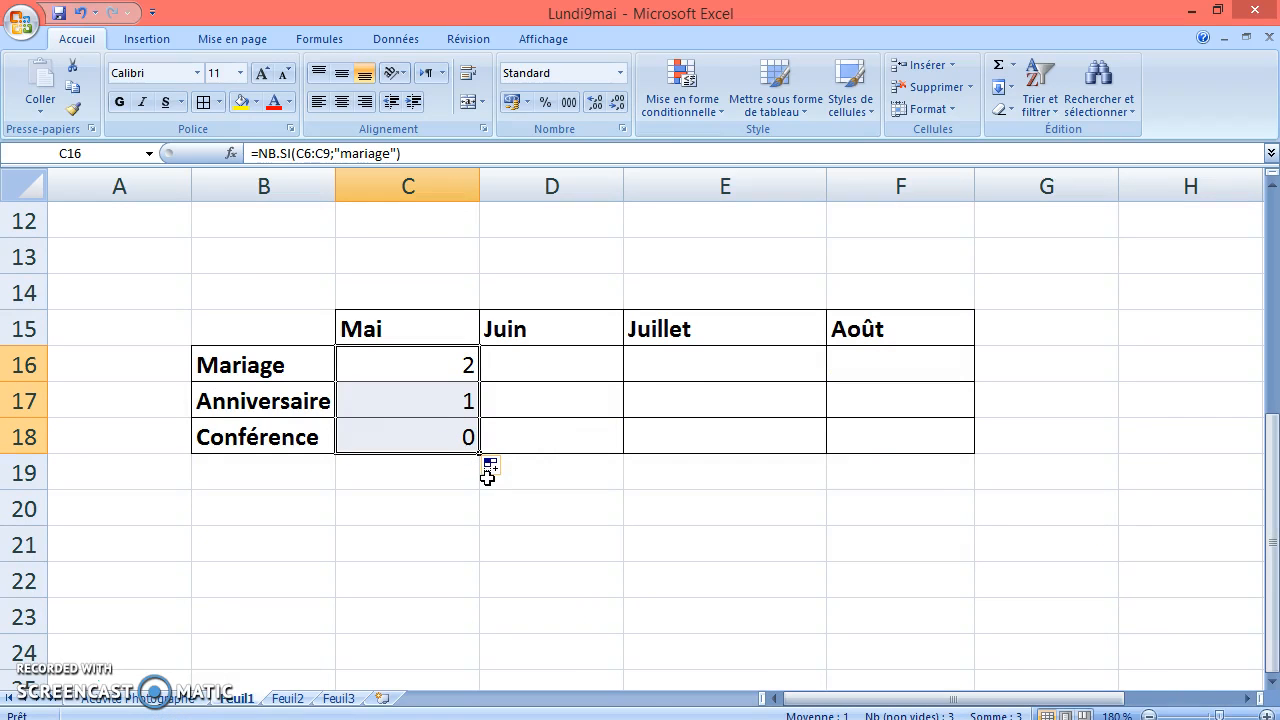
Inspect the ranges and criteria of the copied formulas in C17 and C18.
left_click(1272, 680)
left_click(1272, 680)
left_click(1272, 680)
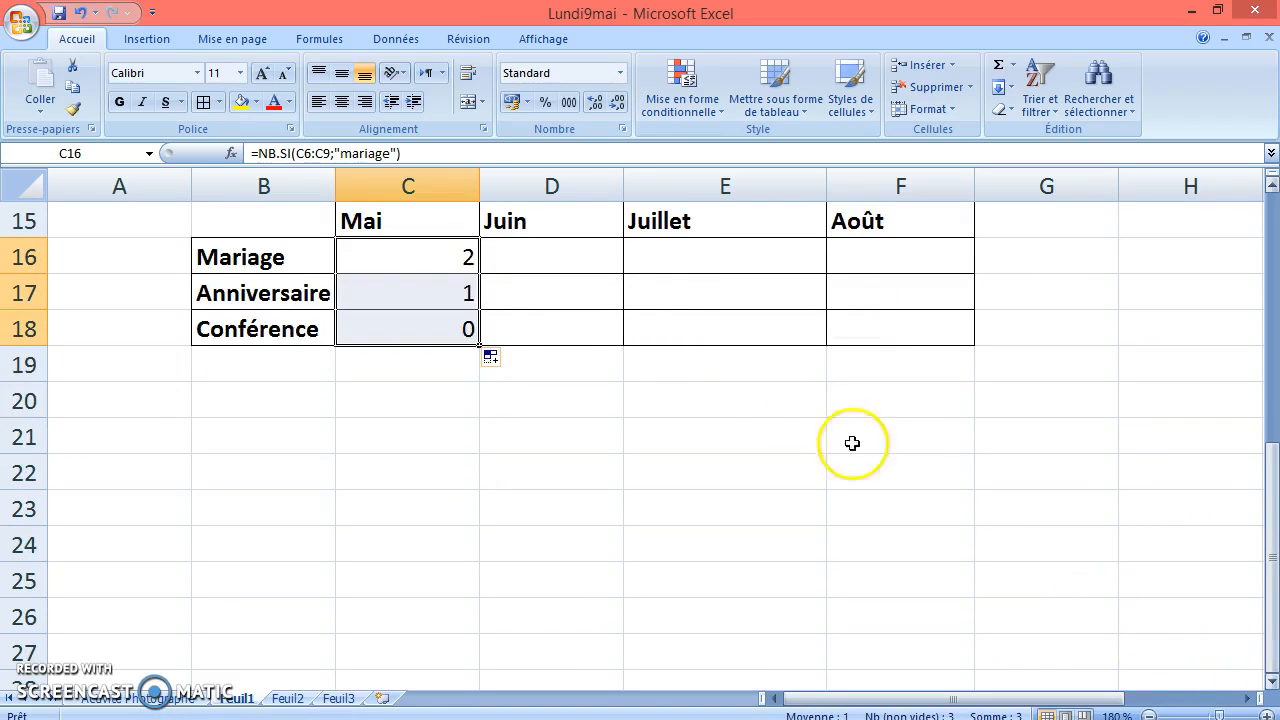
double_click(434, 291)
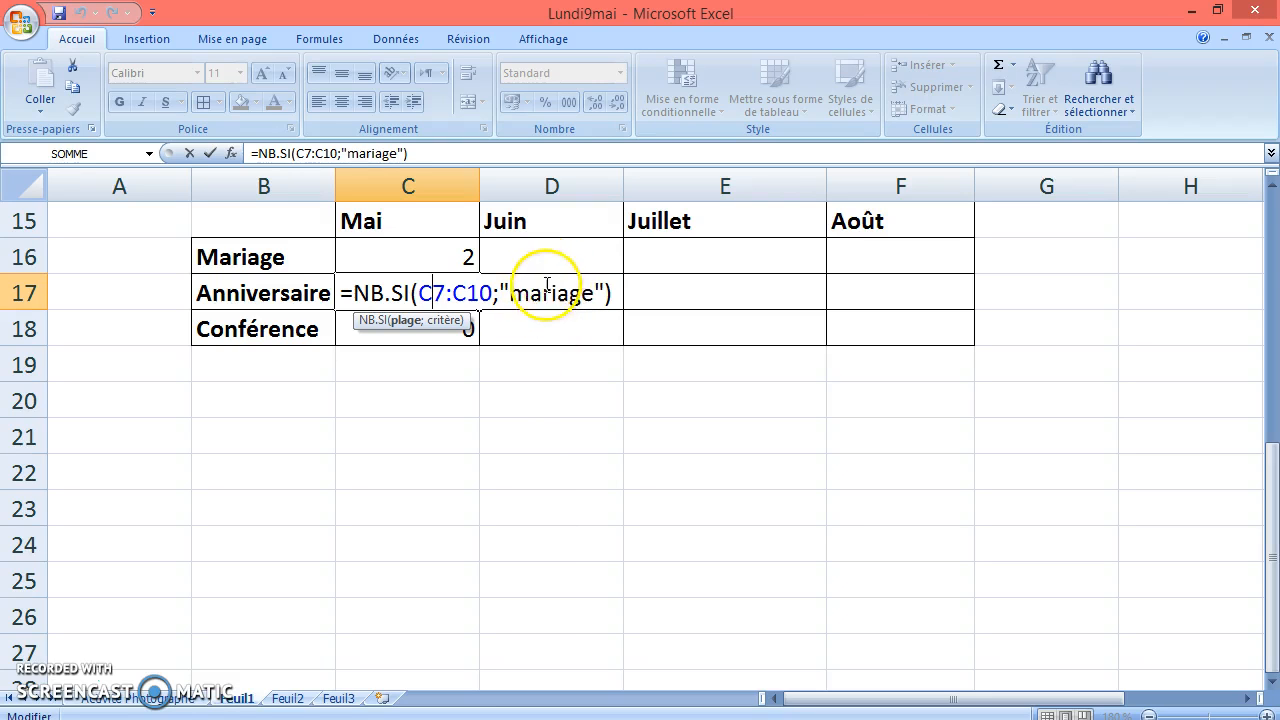
key("Return")
double_click(405, 330)
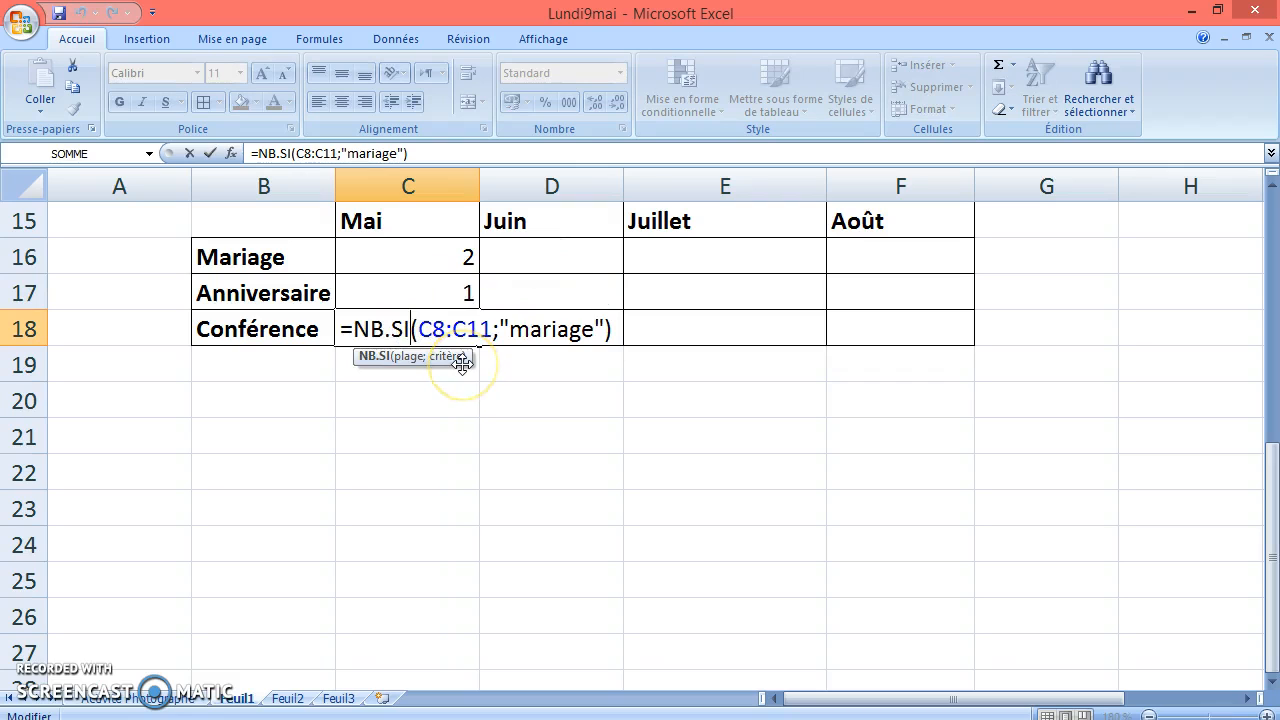
key("Return")
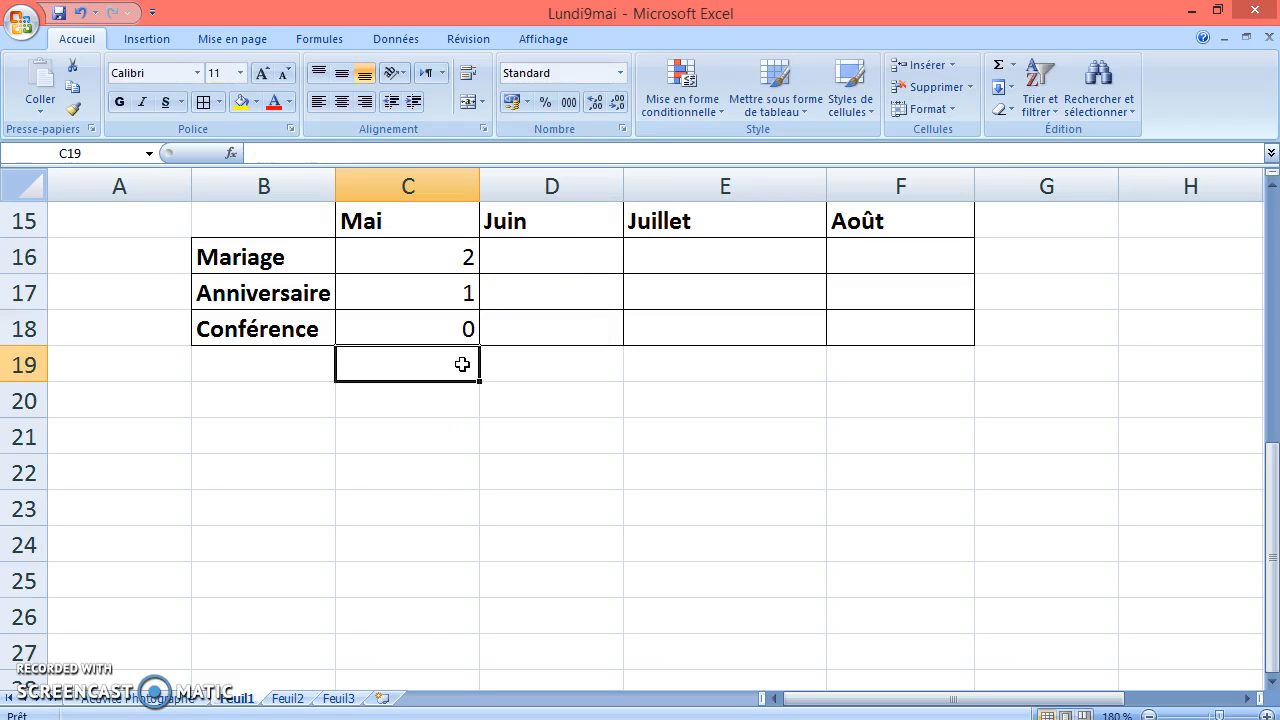
Change the C16 formula to =NB.SI(C6:C9;B16) and fill it down to C18.
double_click(449, 260)
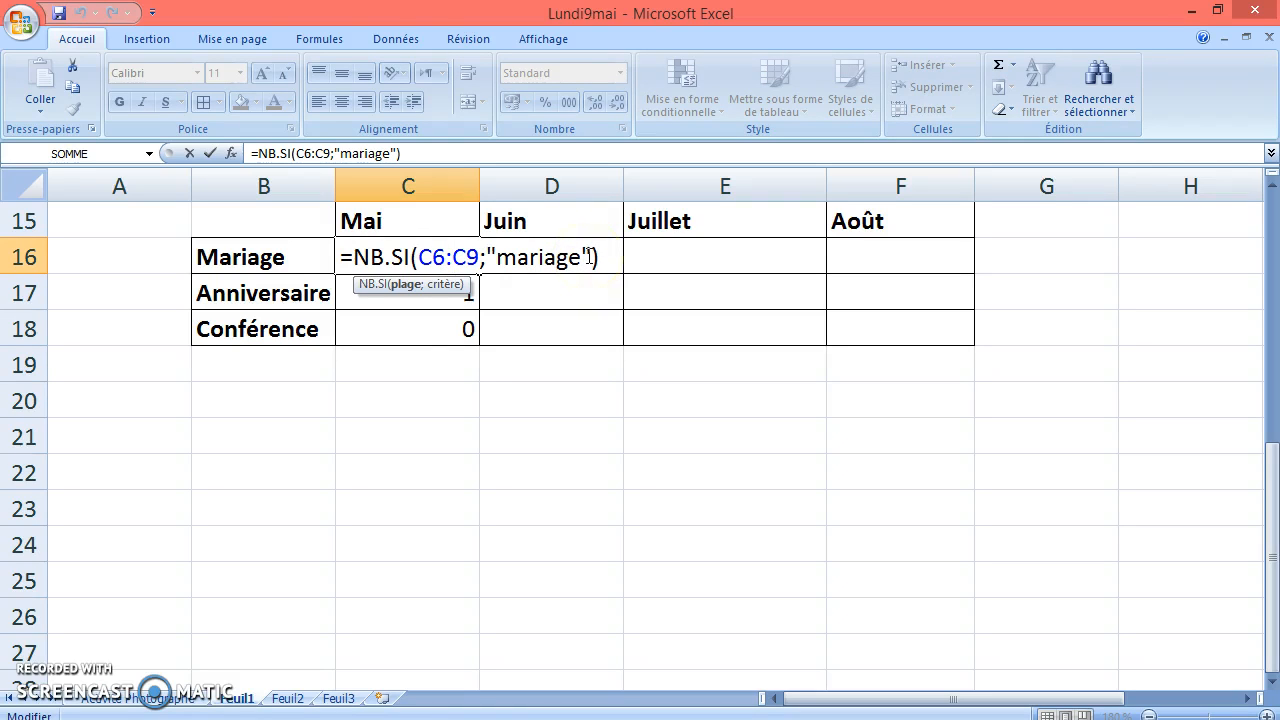
left_click(588, 257)
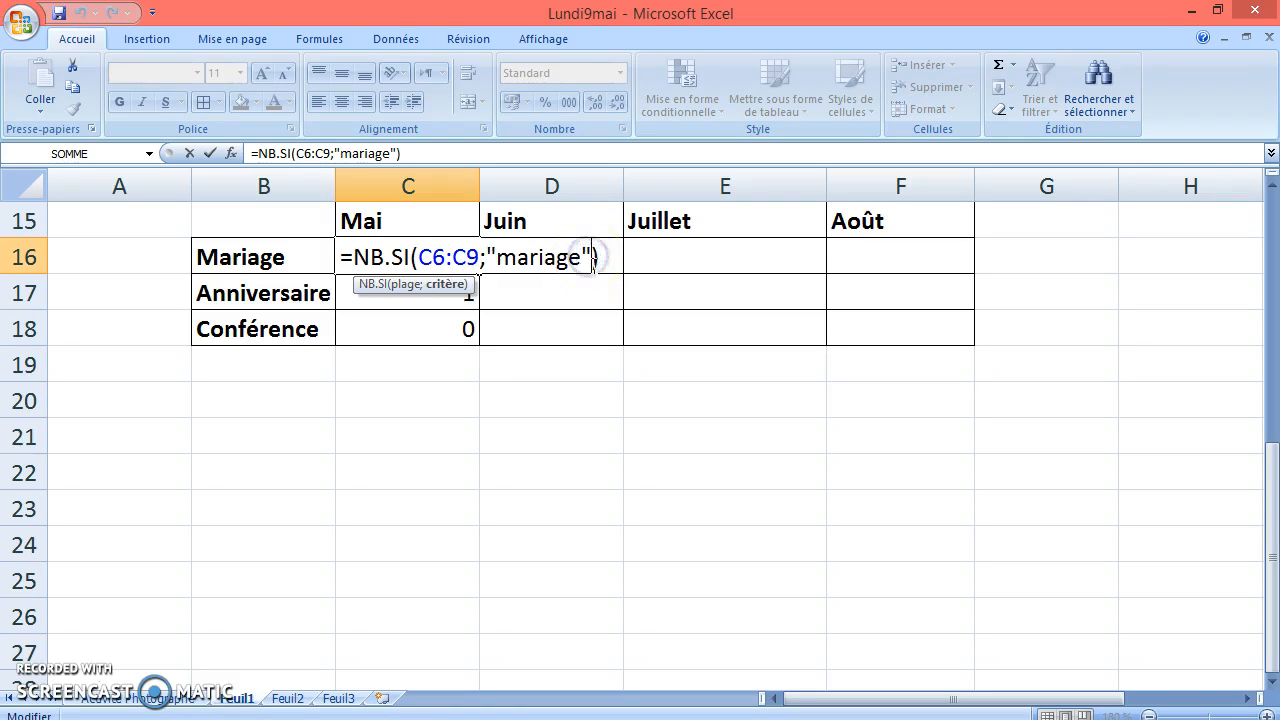
key("BackSpace")
key("BackSpace")
key("BackSpace")
key("BackSpace")
key("BackSpace")
key("BackSpace")
key("BackSpace")
key("BackSpace")
key("BackSpace")
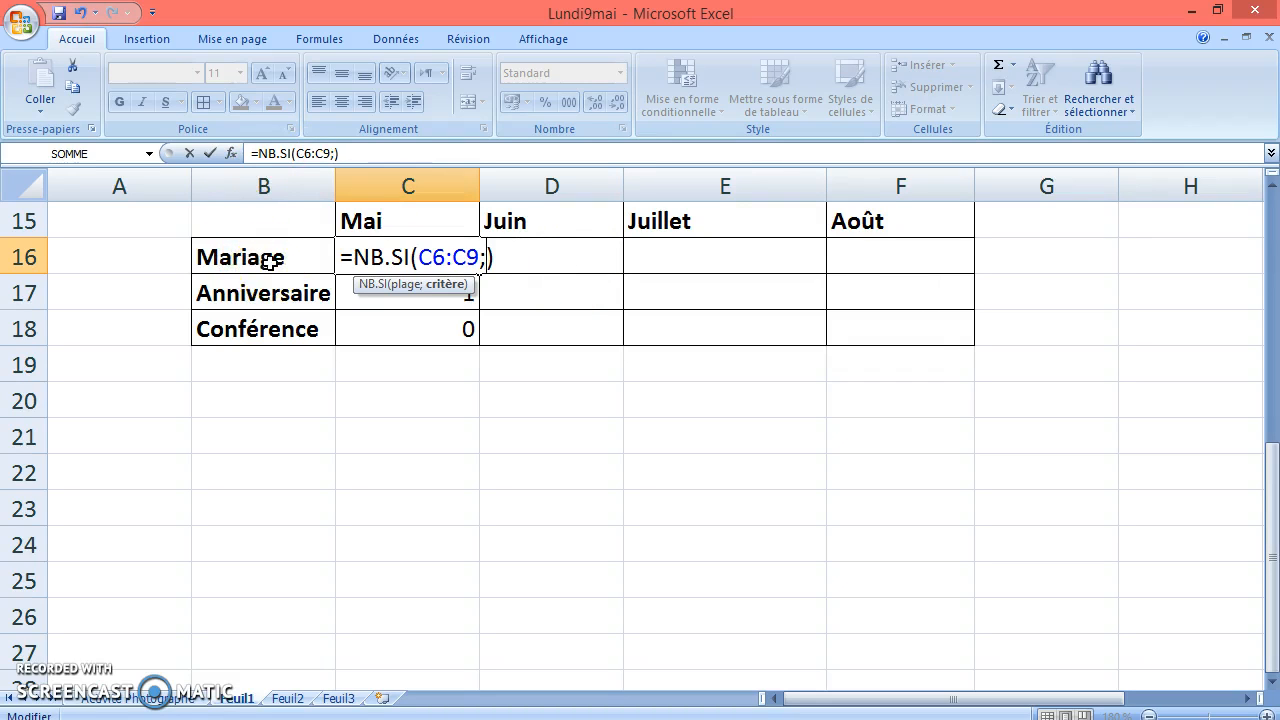
left_click(268, 262)
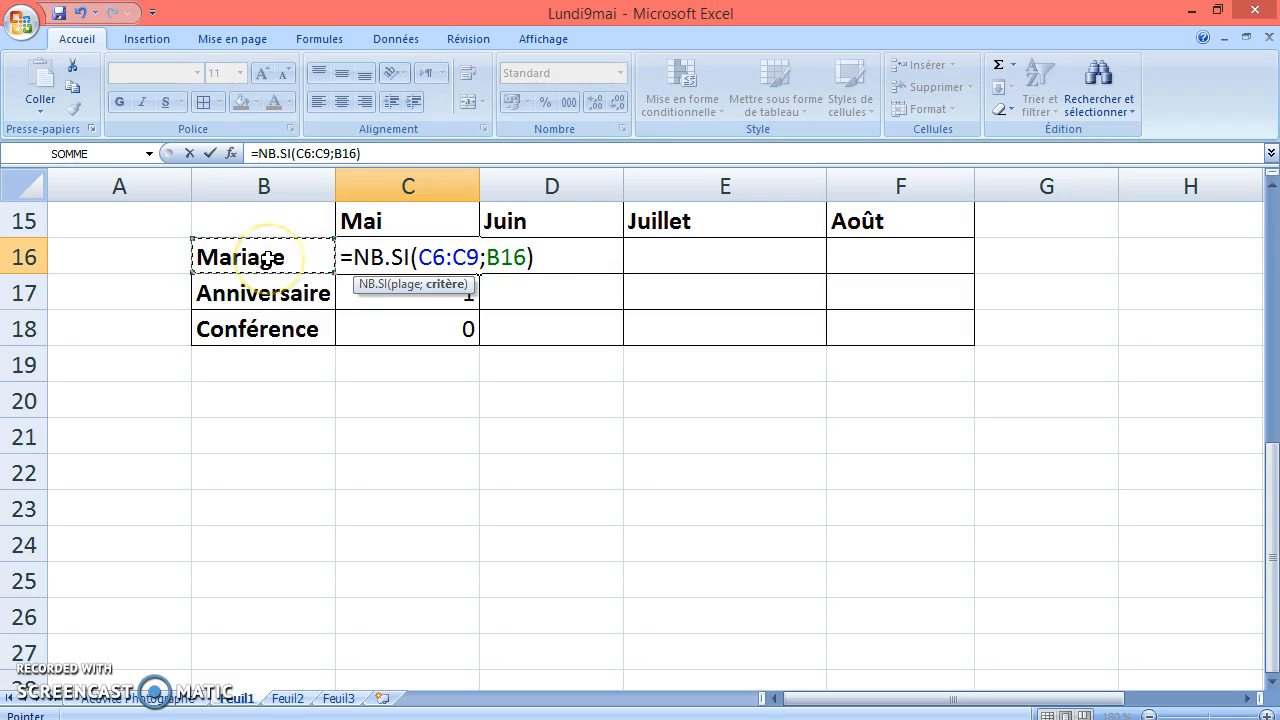
key("Return")
key("Up")
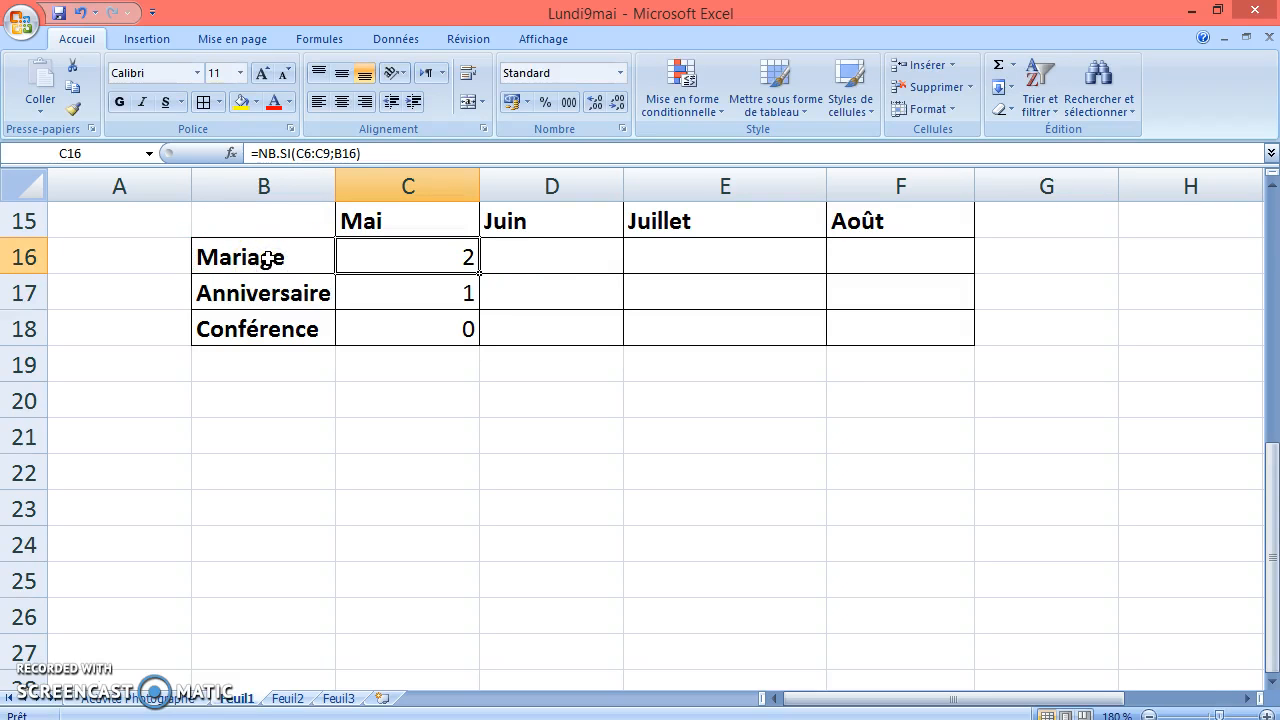
left_click_drag(481, 274, 480, 340)
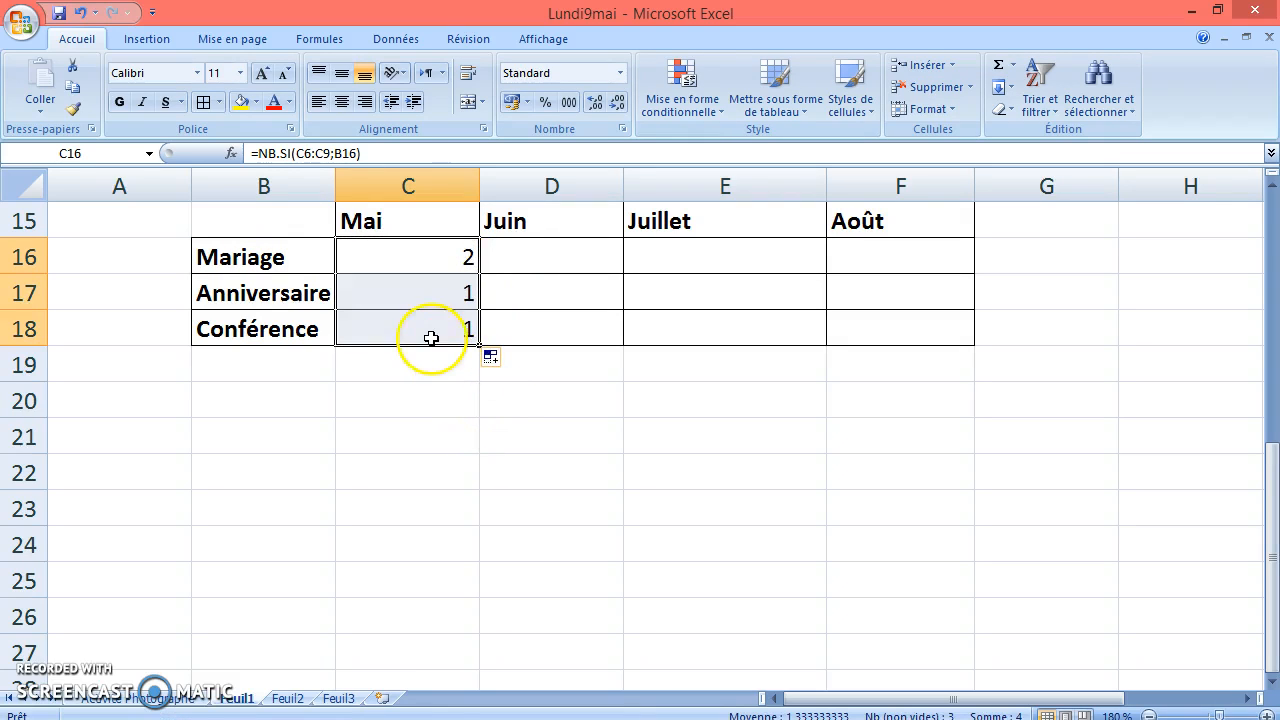
Check the ranges and criterion references of the refilled NB.SI formulas in C17 and C18.
left_click(429, 363)
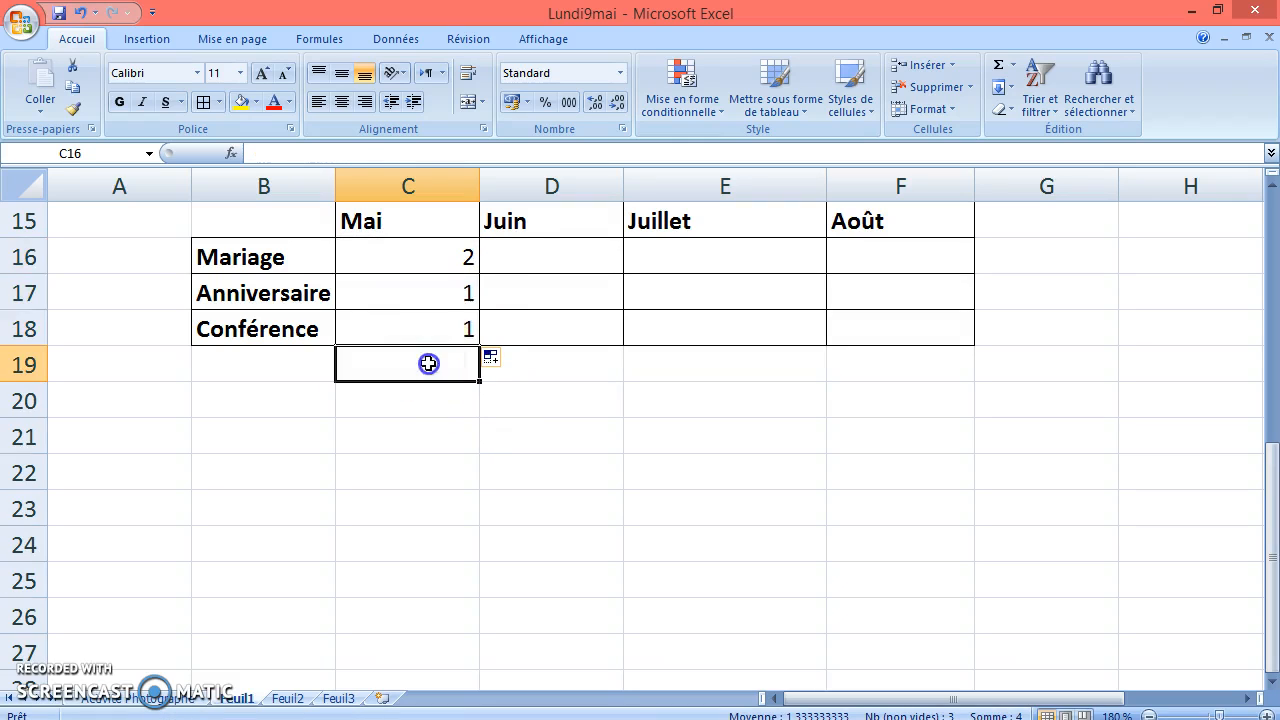
double_click(434, 292)
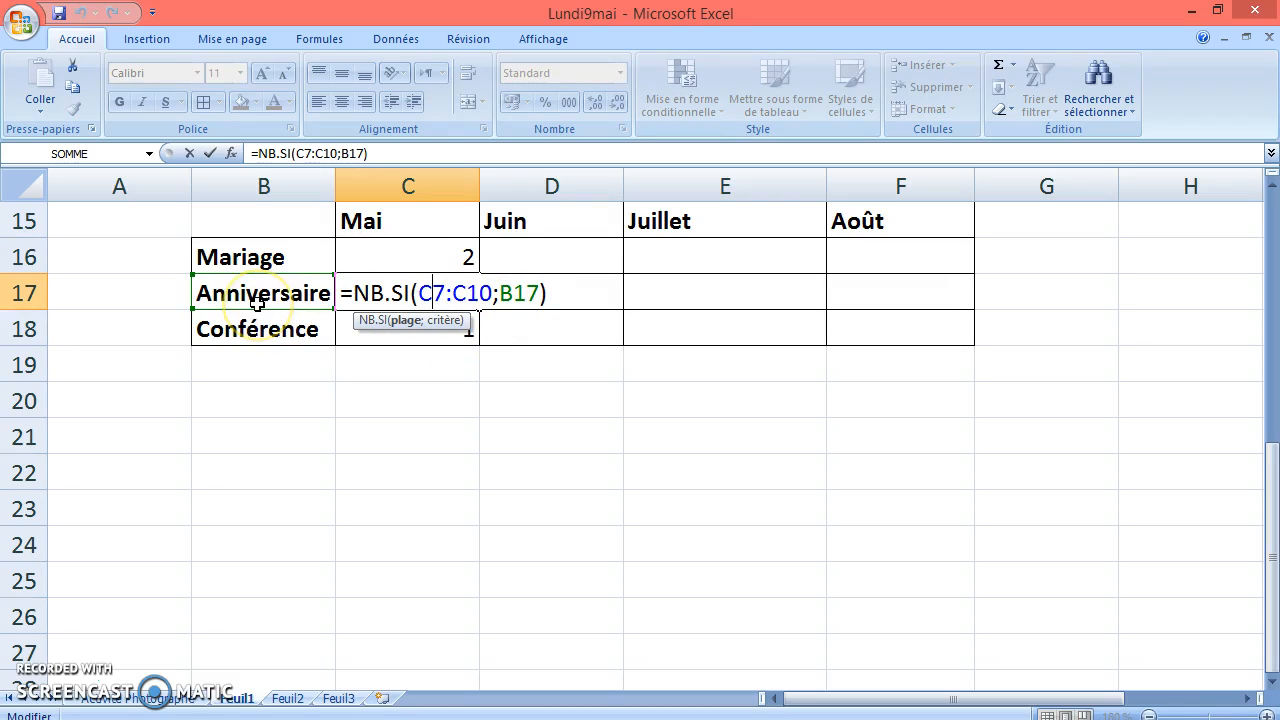
key("Return")
double_click(386, 331)
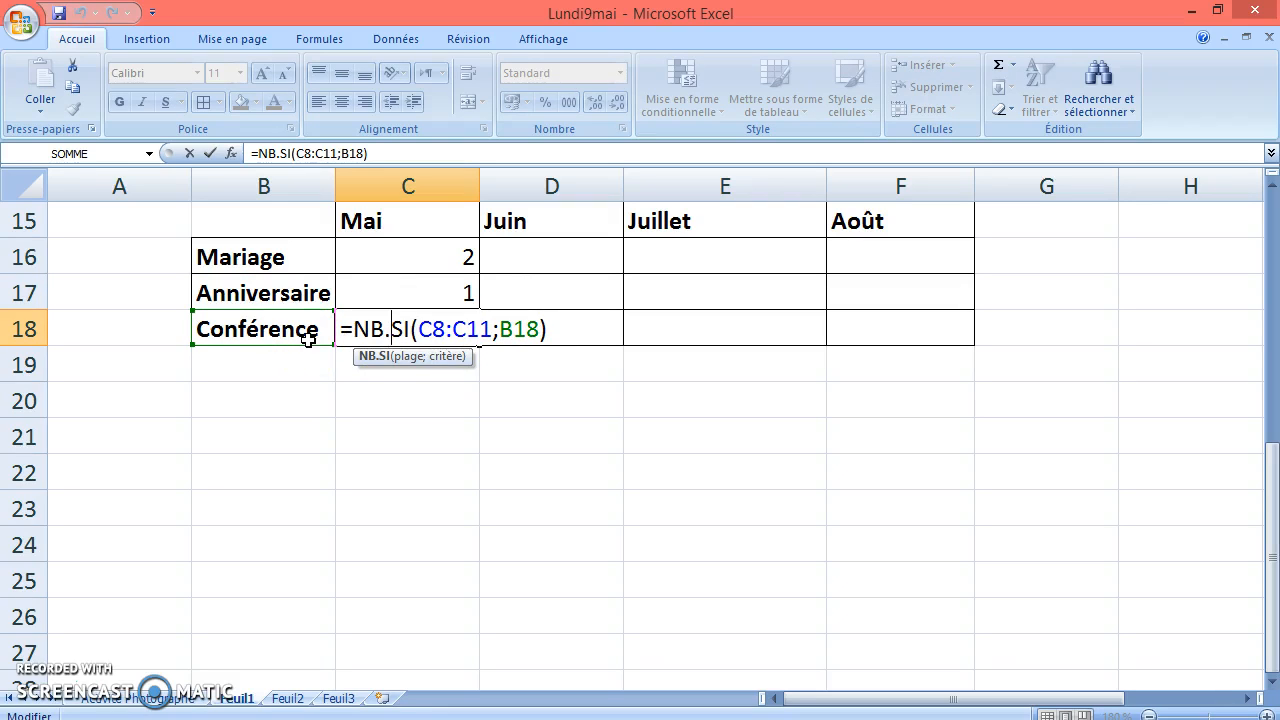
key("Return")
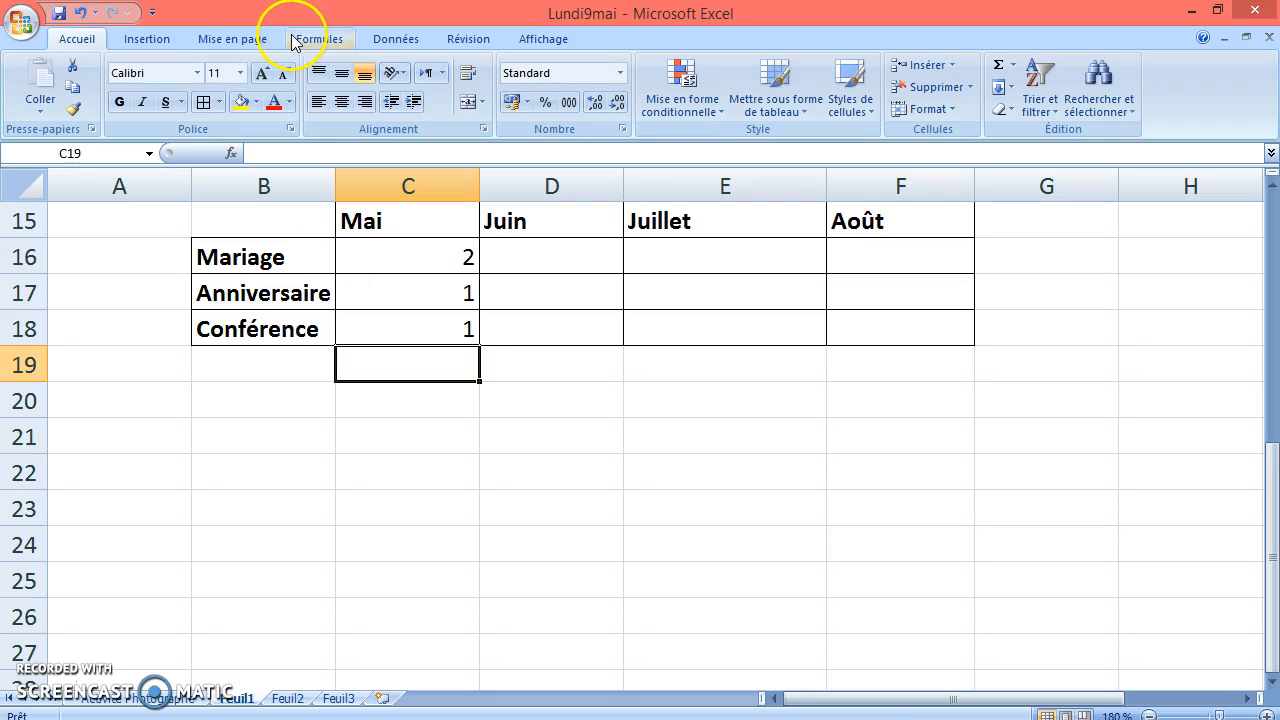
Compare the summary labels with the Description column, and add a trailing space to the Mariage label in B16.
left_click(275, 333)
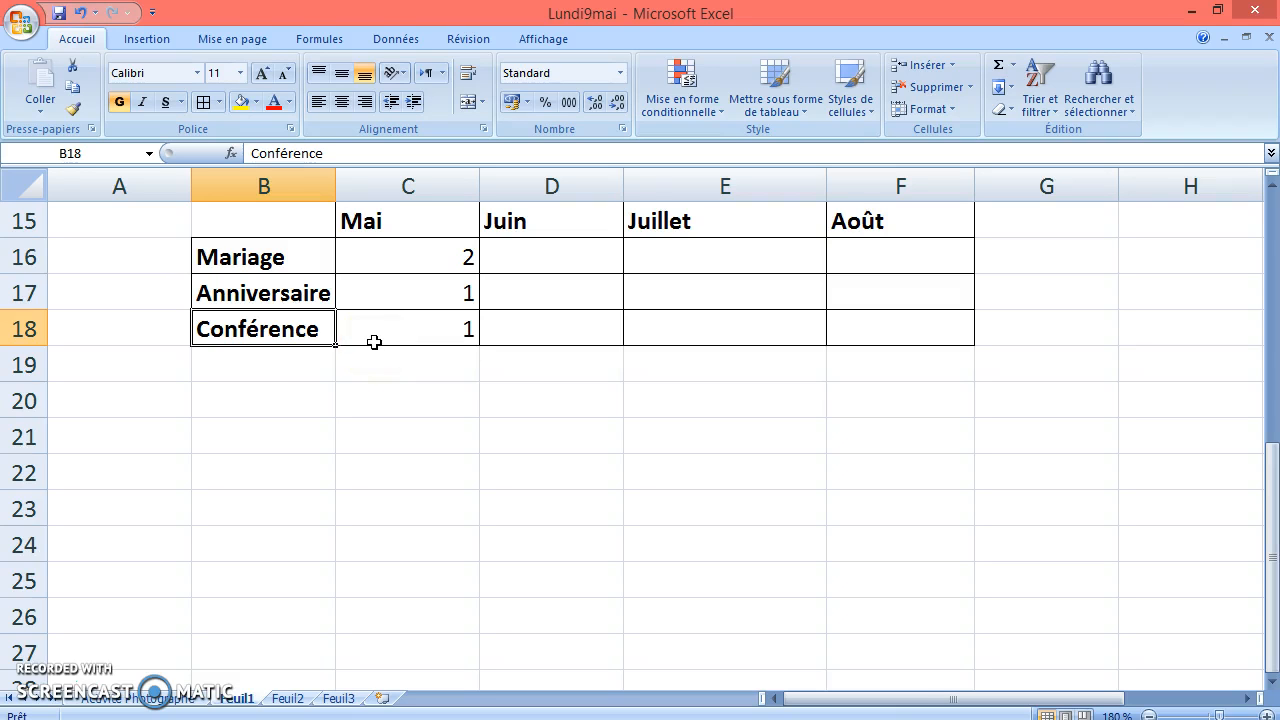
scroll(373, 342, "up", 4)
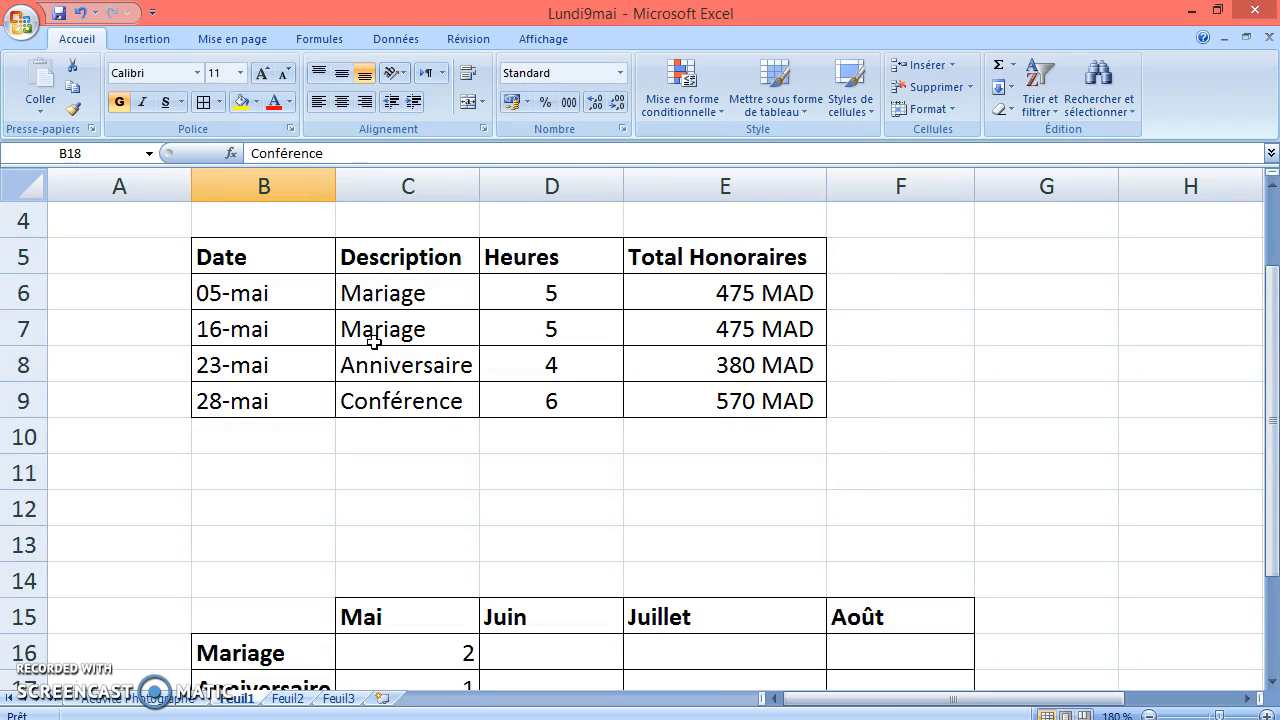
scroll(373, 342, "down", 1)
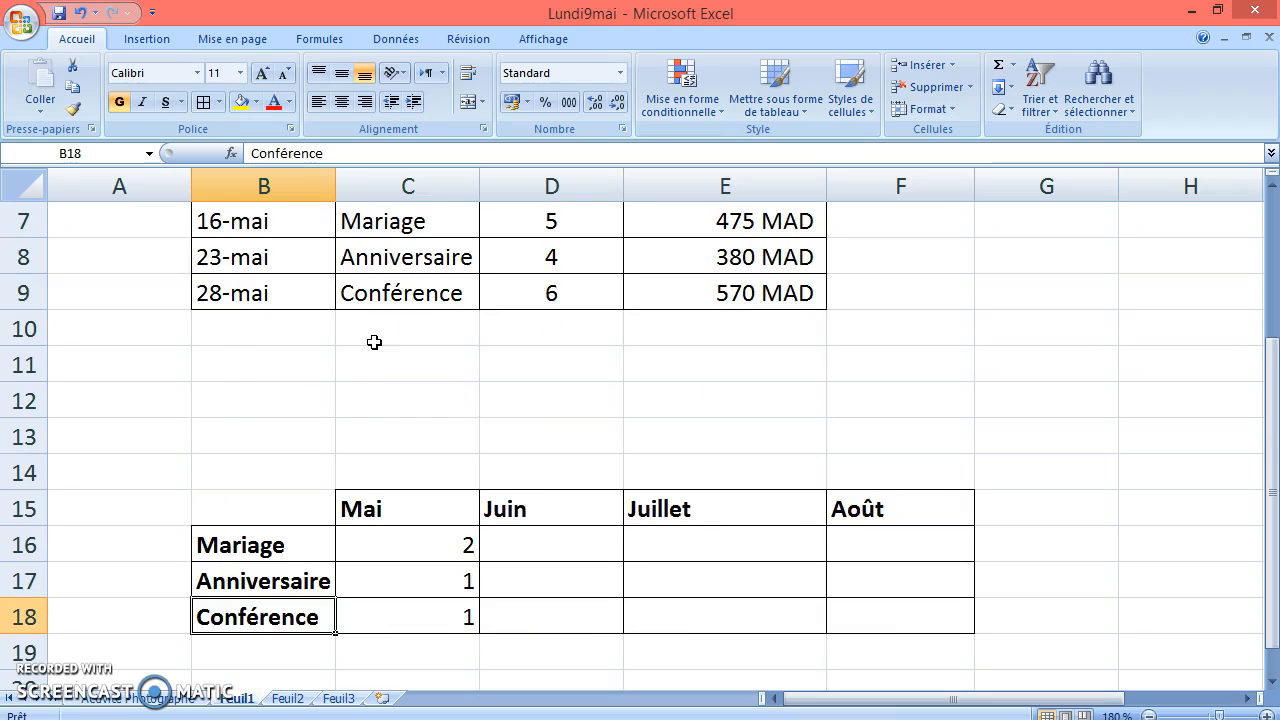
scroll(373, 342, "down", 1)
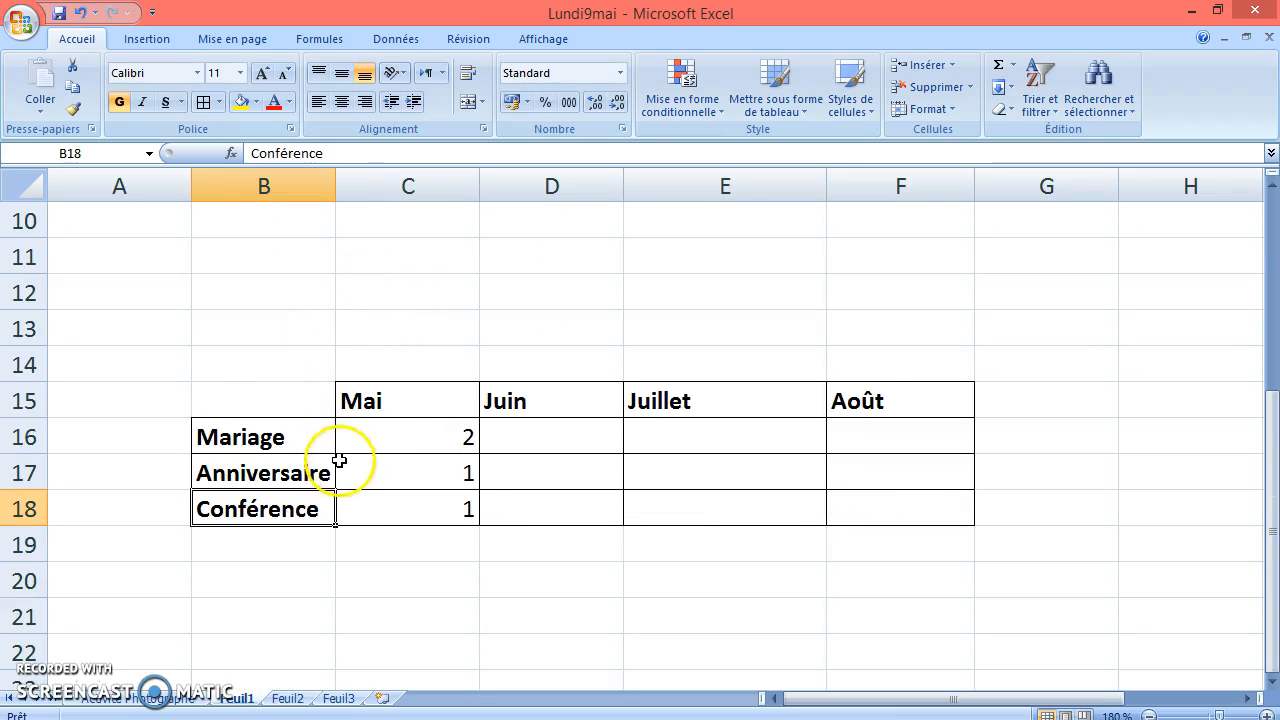
double_click(284, 441)
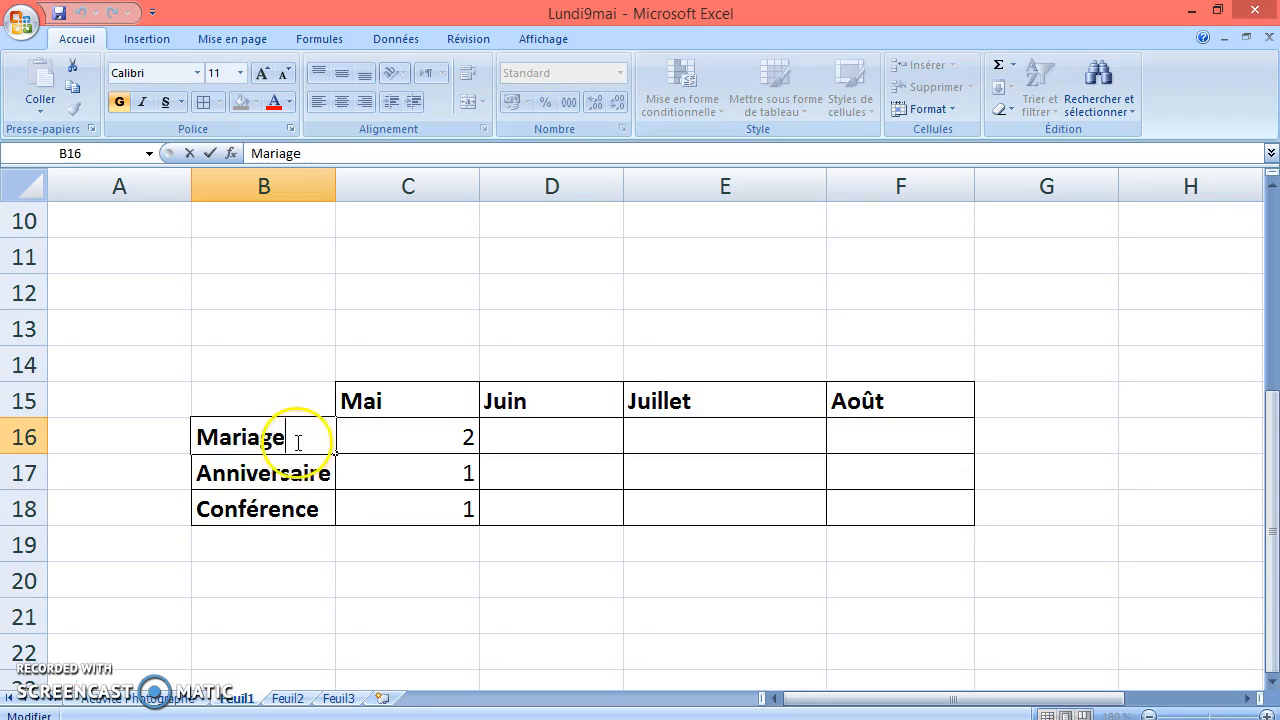
scroll(296, 442, "down", 1)
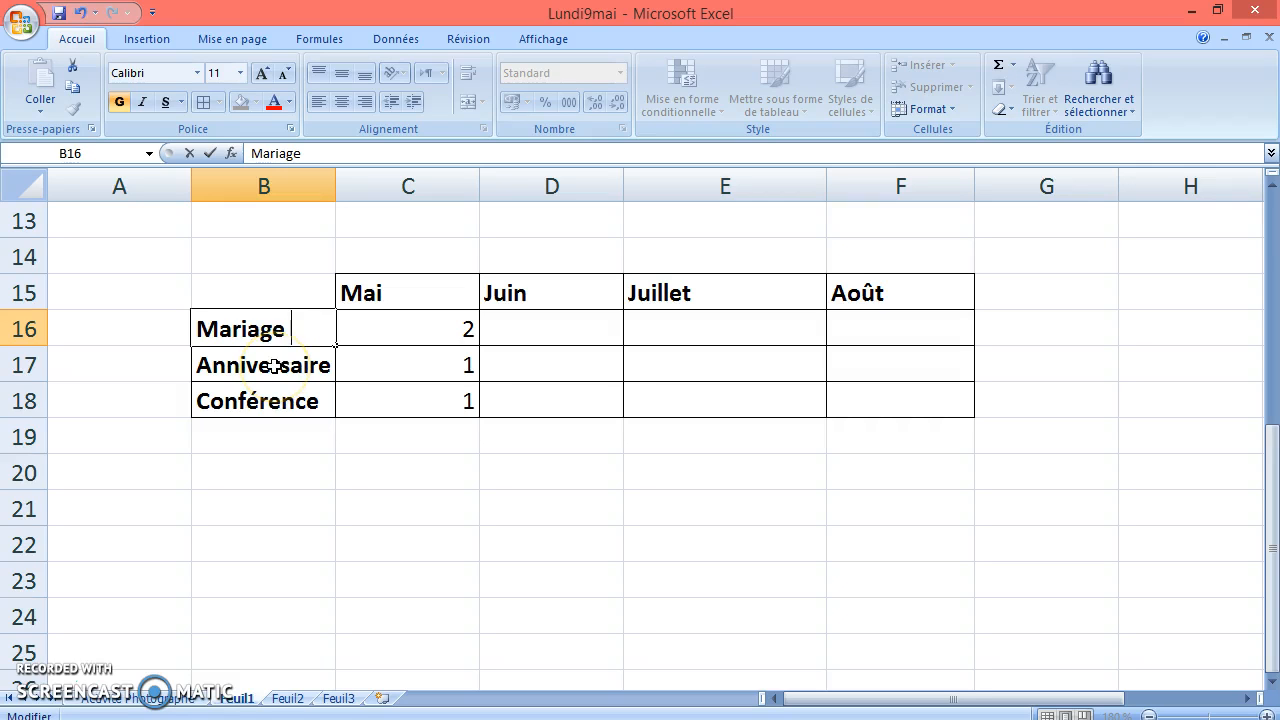
left_click(274, 366)
left_click(274, 329)
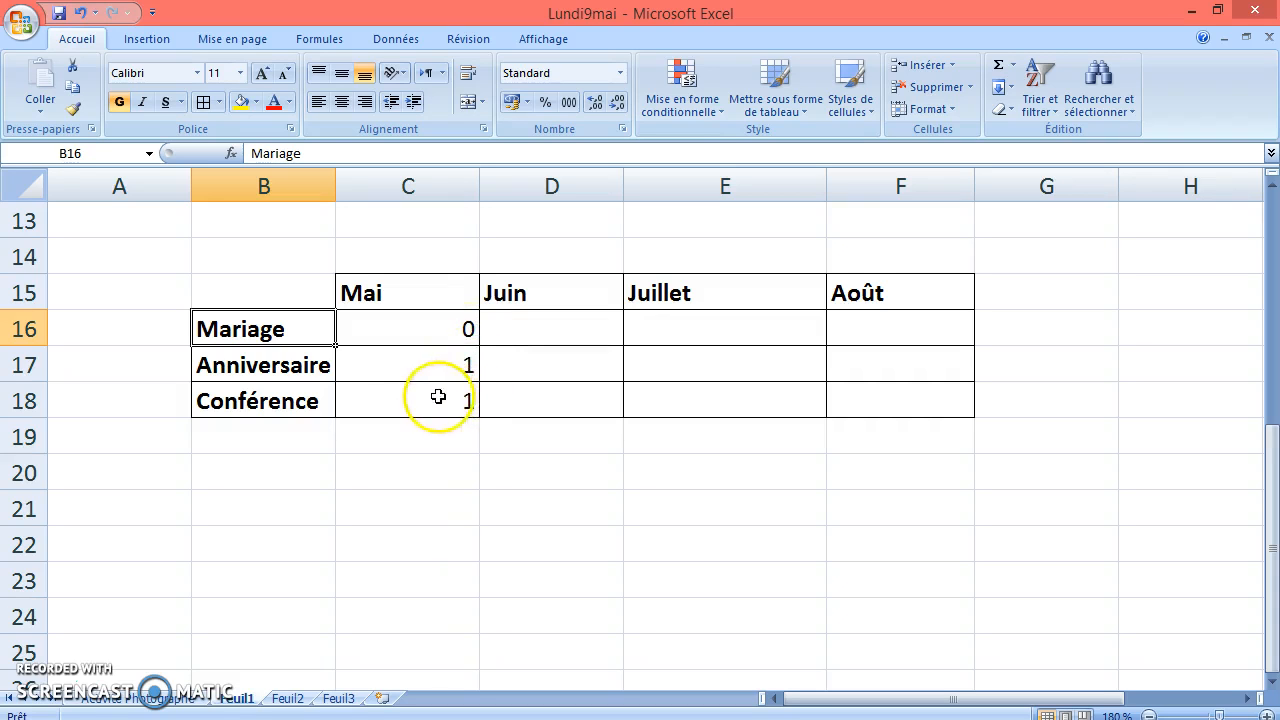
Compare B16 with the Mariage entries in the Description column, and remove the trailing space from the label.
scroll(406, 414, "up", 3)
scroll(406, 414, "up", 1)
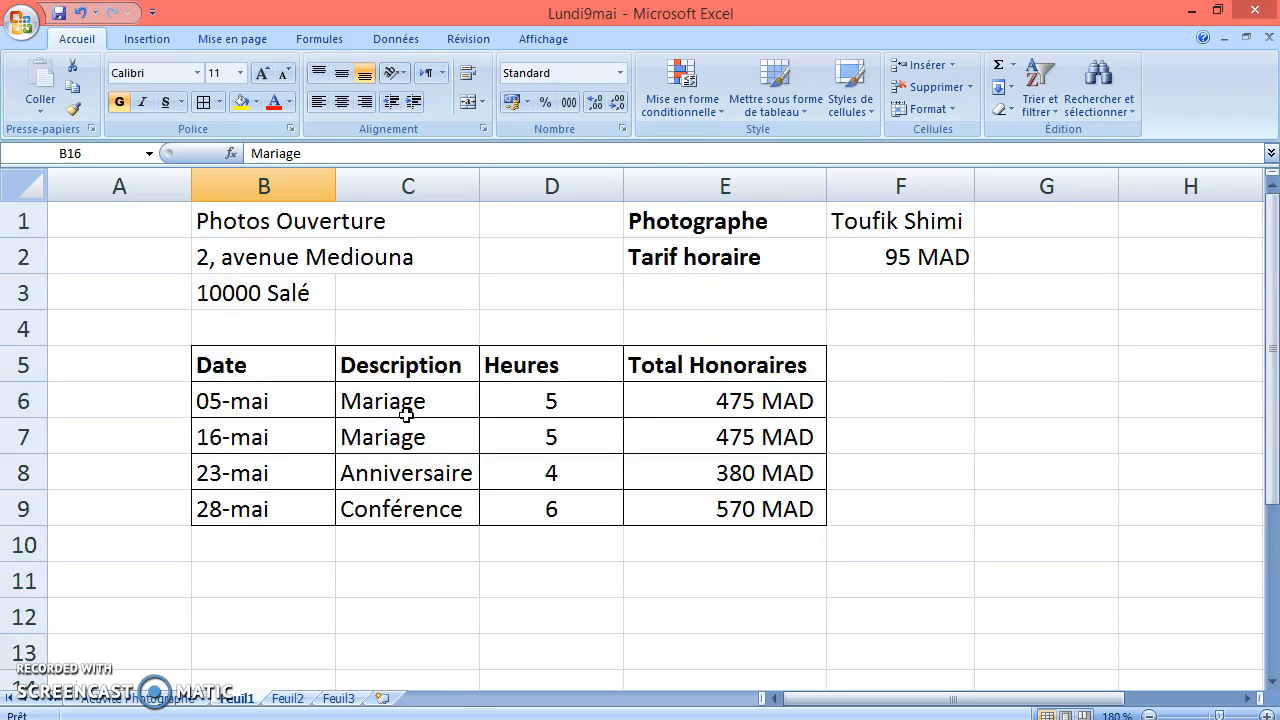
scroll(414, 409, "down", 3)
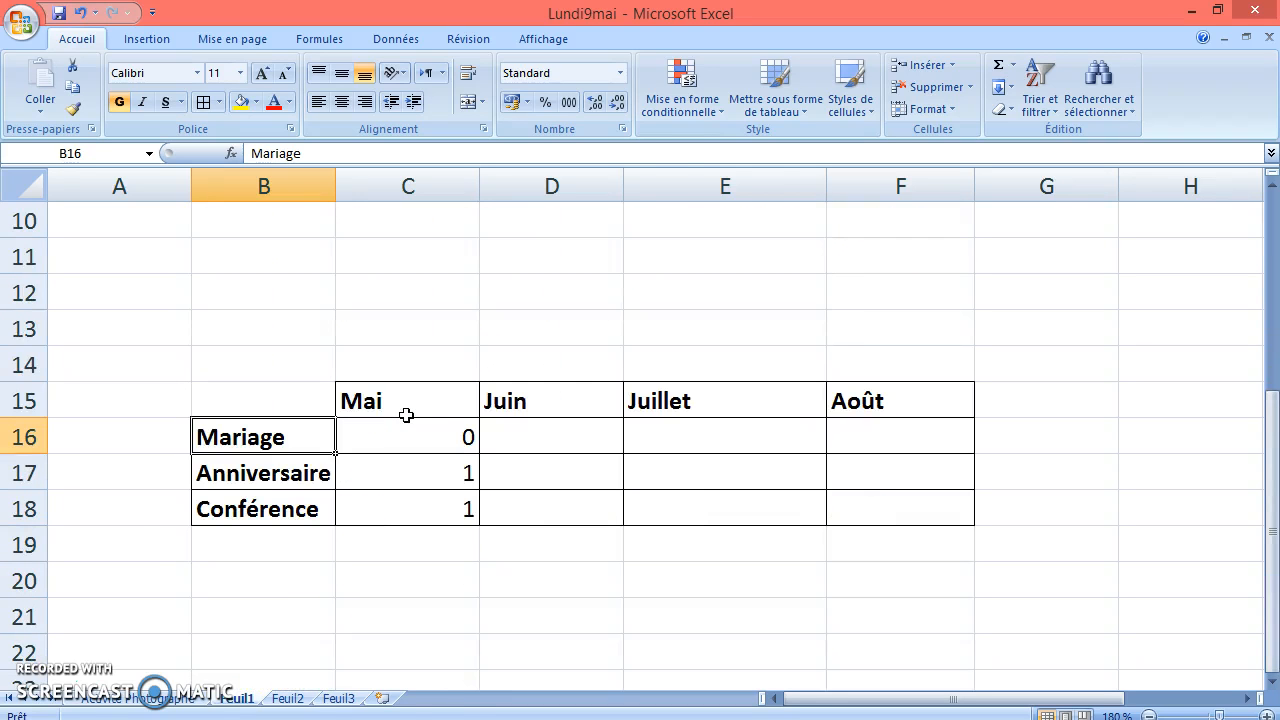
double_click(242, 440)
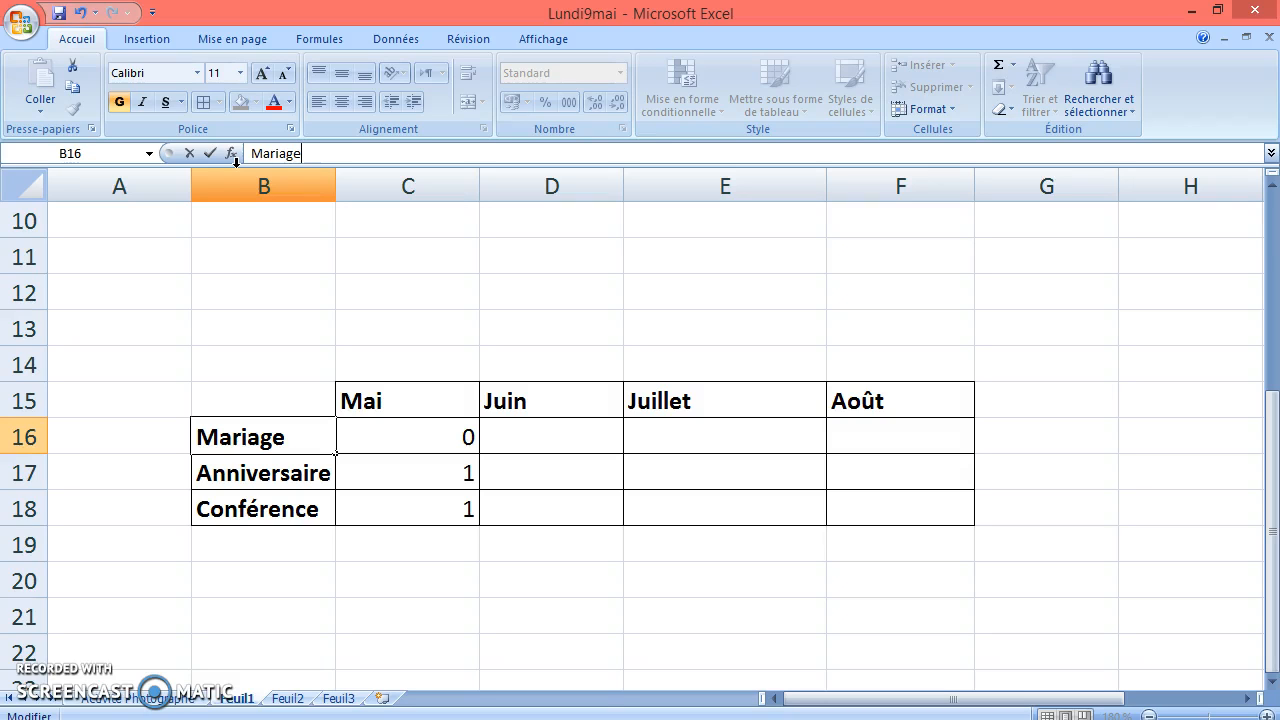
key("Return")
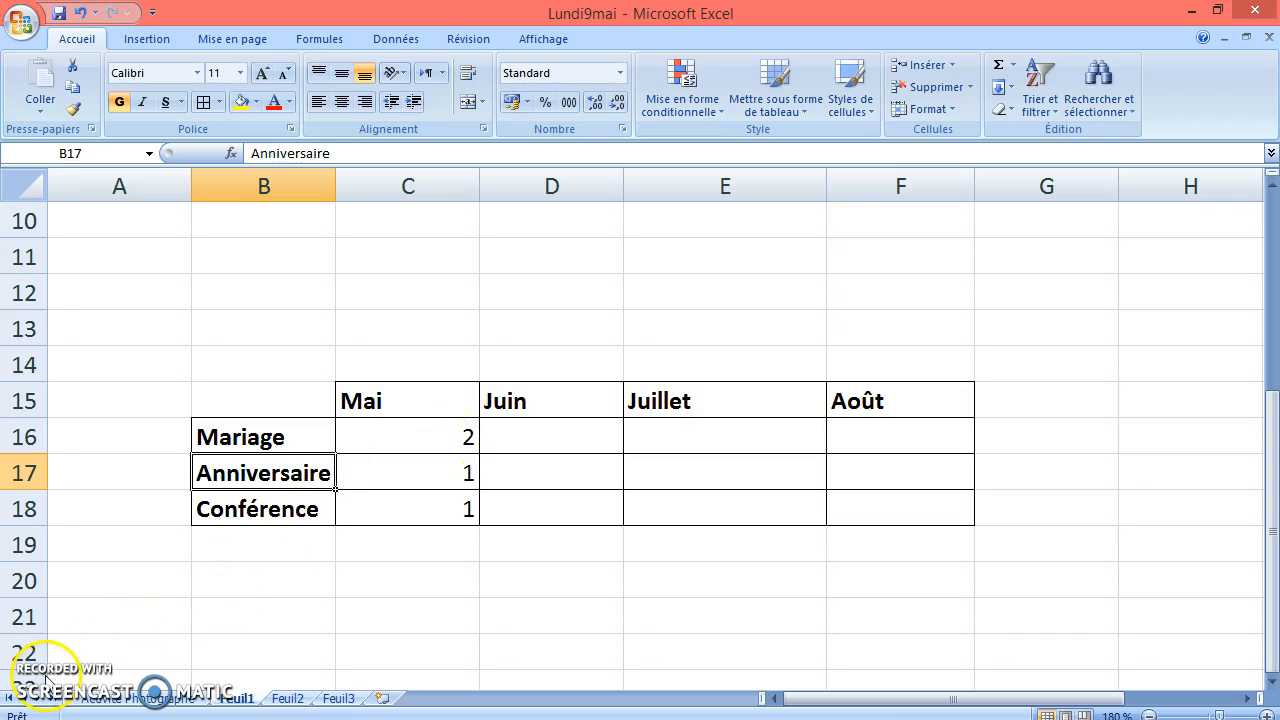
Review the Description entries in C6:C9 against the event labels and May counts in the summary table.
scroll(554, 479, "up", 3)
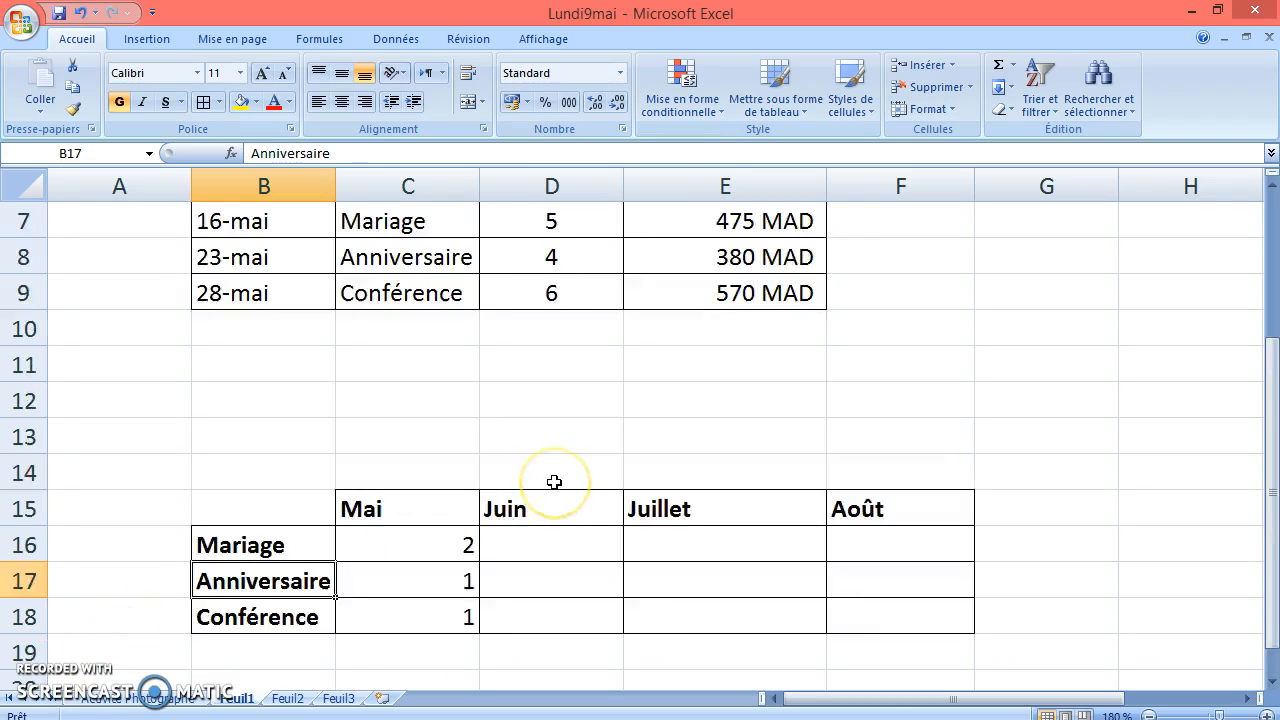
scroll(554, 482, "down", 1)
scroll(554, 482, "down", 1)
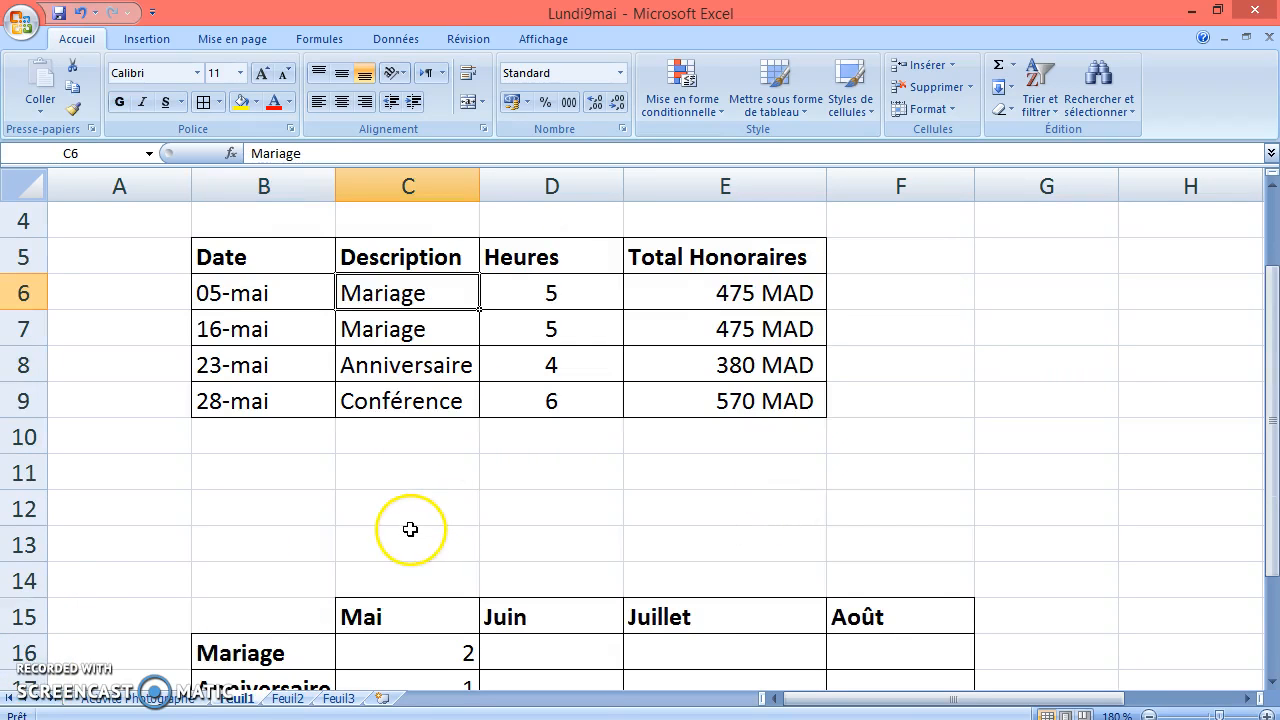
scroll(424, 509, "down", 1)
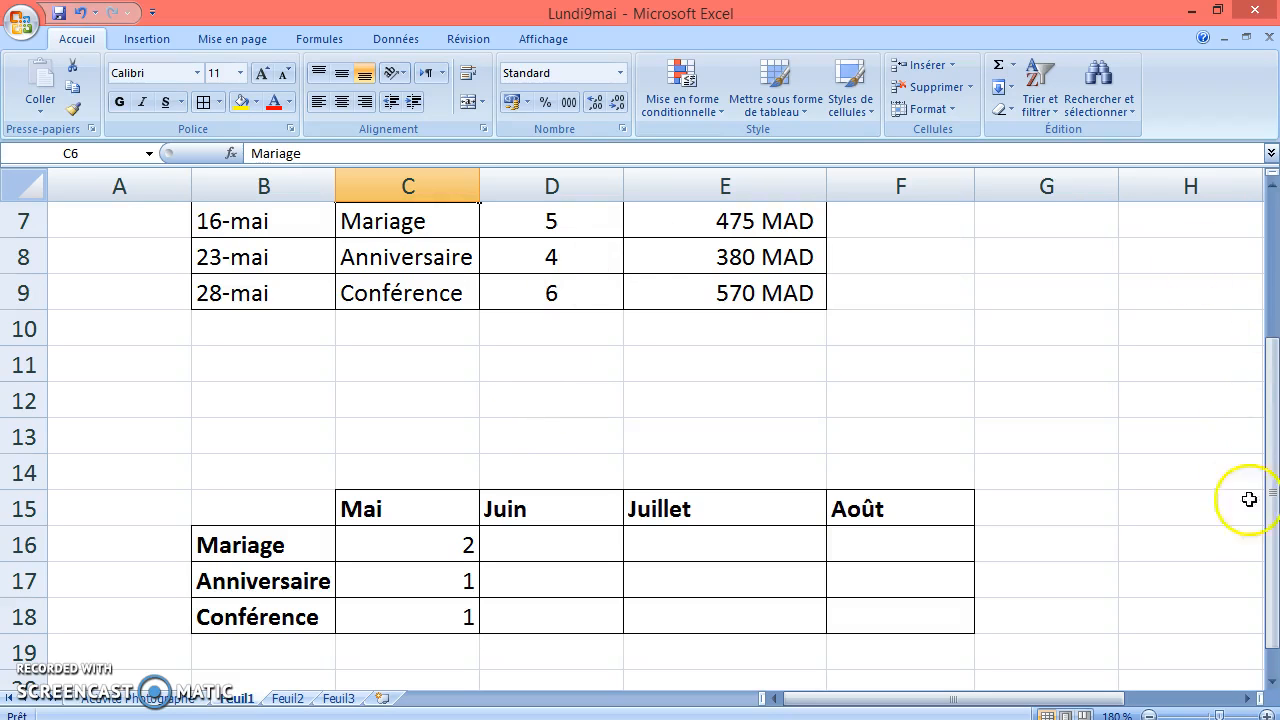
left_click(1271, 680)
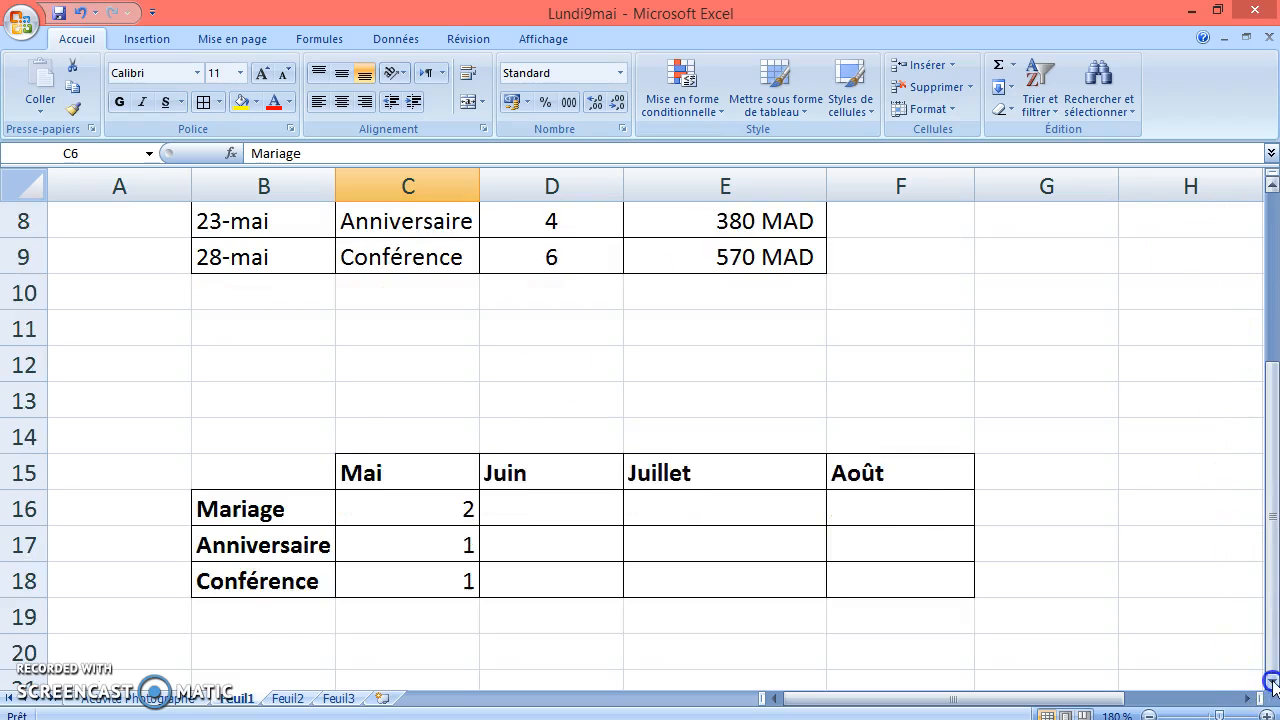
left_click(1271, 680)
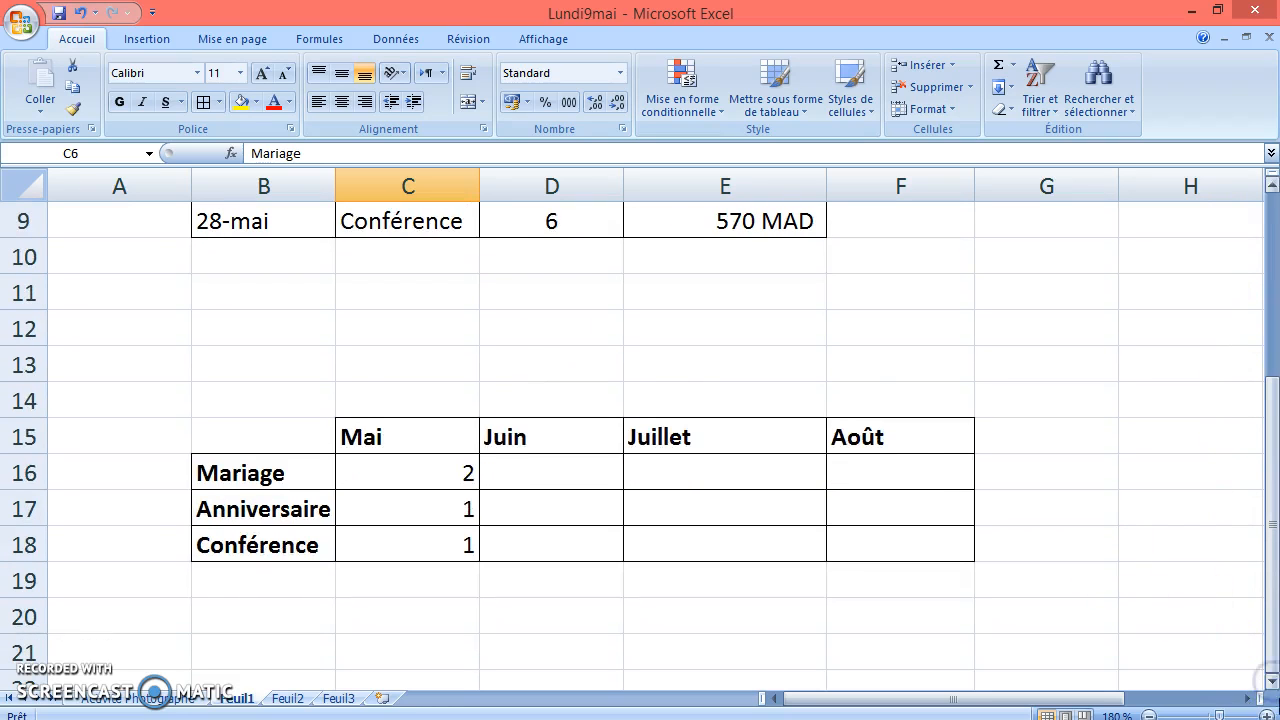
left_click(1271, 680)
left_click(1271, 680)
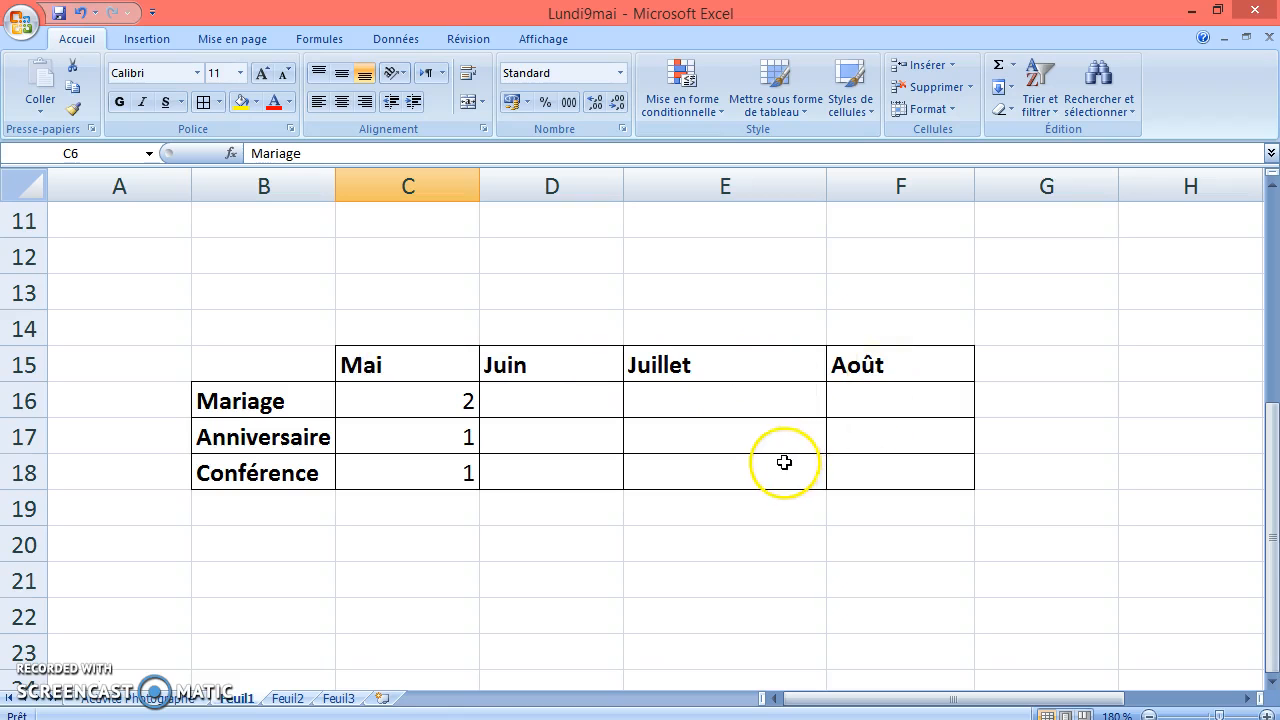
Clear the contents of D15:F18 in the monthly summary table.
left_click_drag(580, 363, 940, 474)
right_click(922, 390)
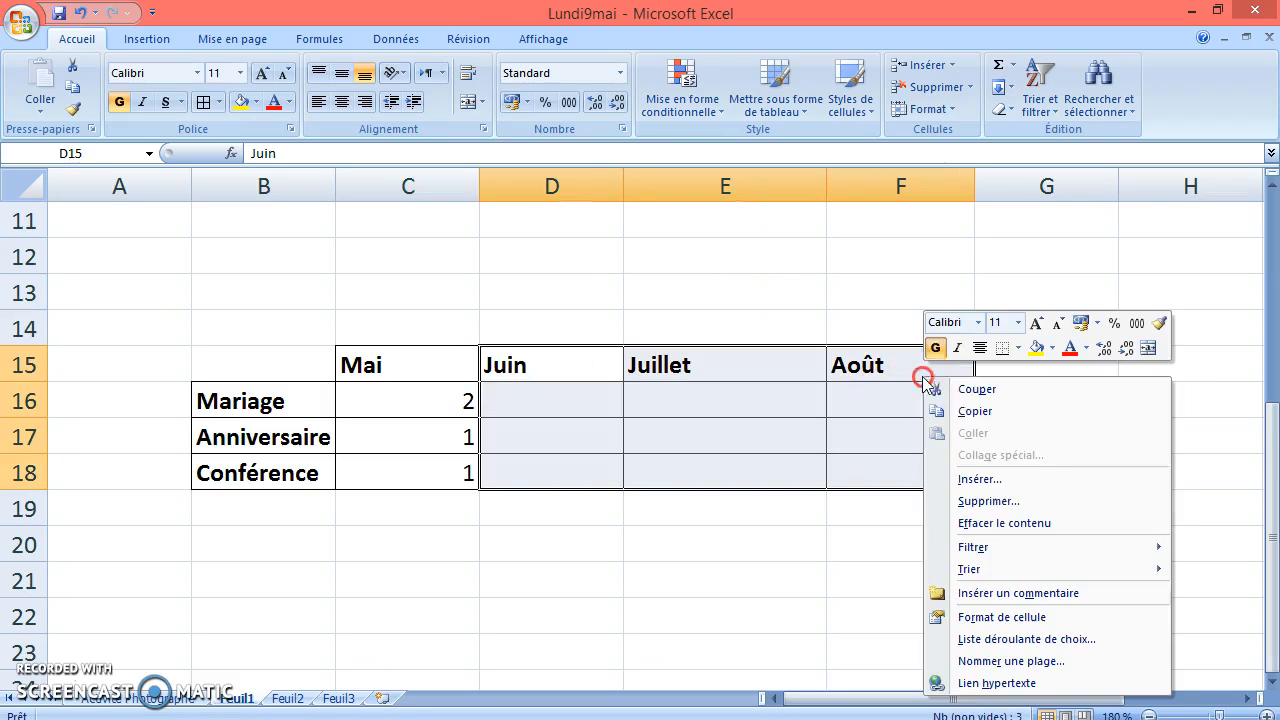
left_click(1054, 526)
left_click(573, 549)
Fill the month series from Mai in C15 across to F15 to produce Juin, Juillet and Août.
left_click(531, 362)
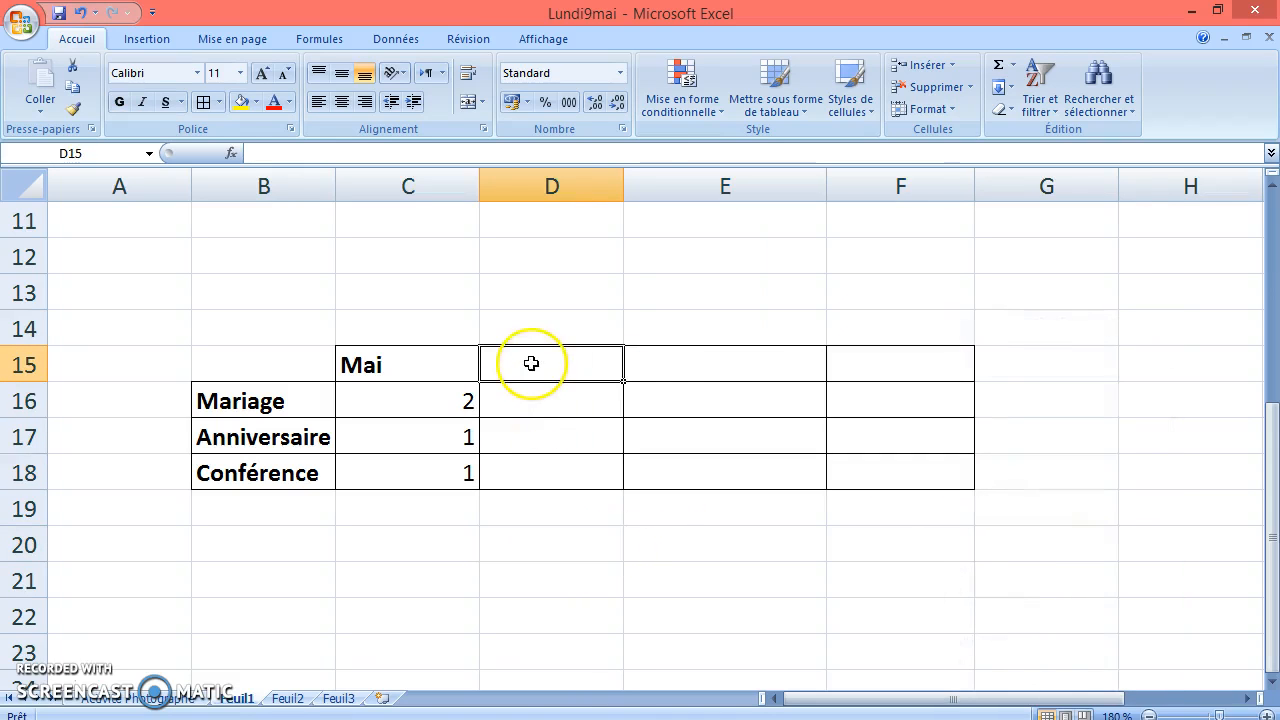
left_click(731, 362)
left_click(922, 365)
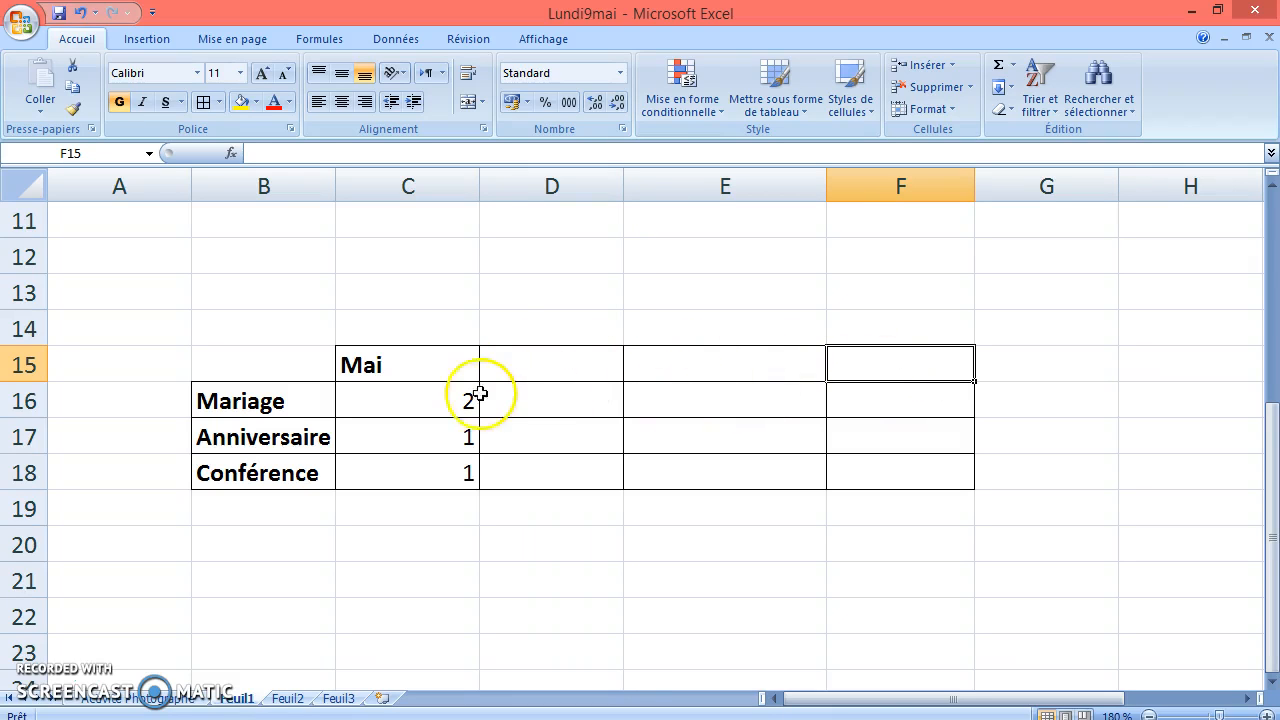
left_click(404, 369)
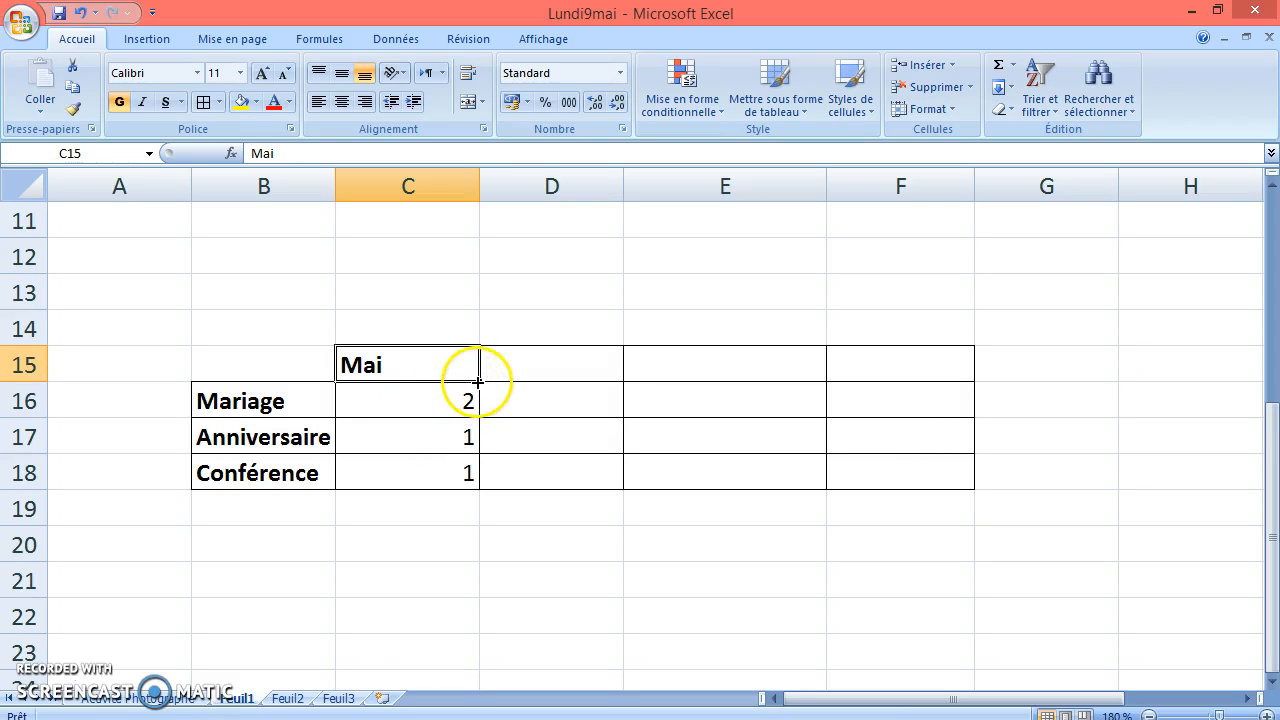
left_click_drag(478, 381, 946, 374)
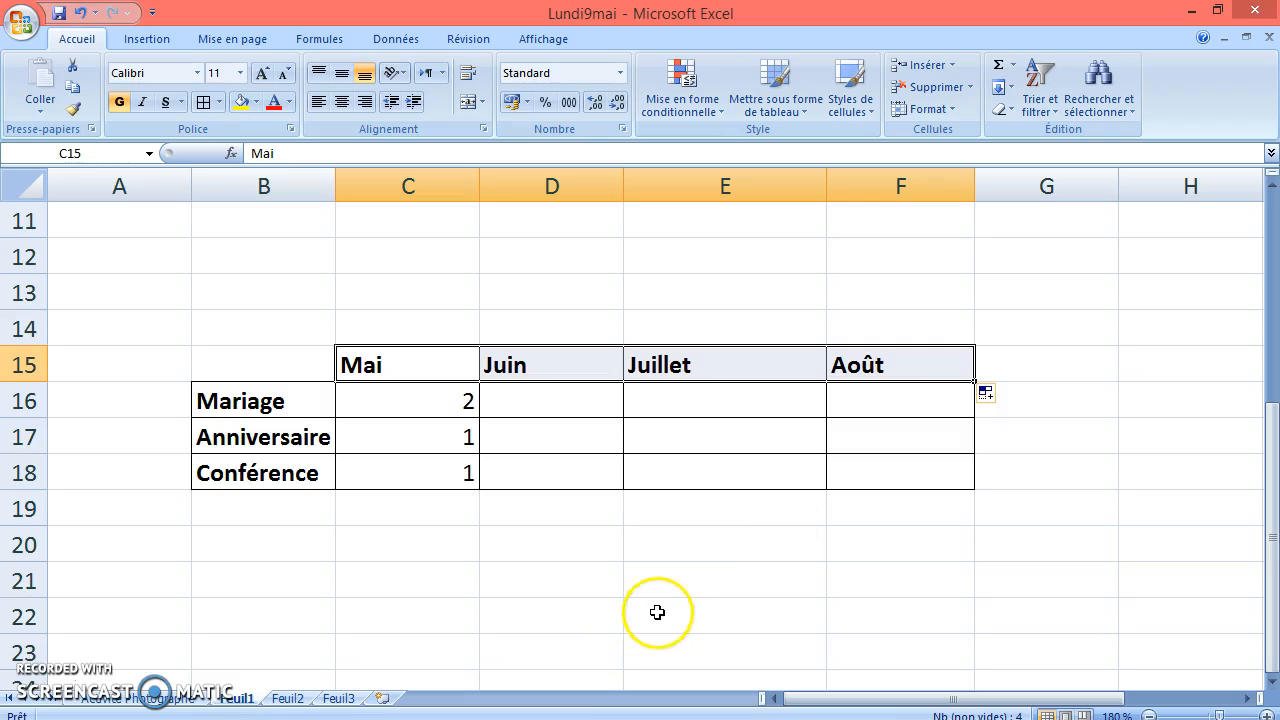
Enter Lundi in G12 and fill the weekday series down to Dimanche in G18.
left_click(1040, 262)
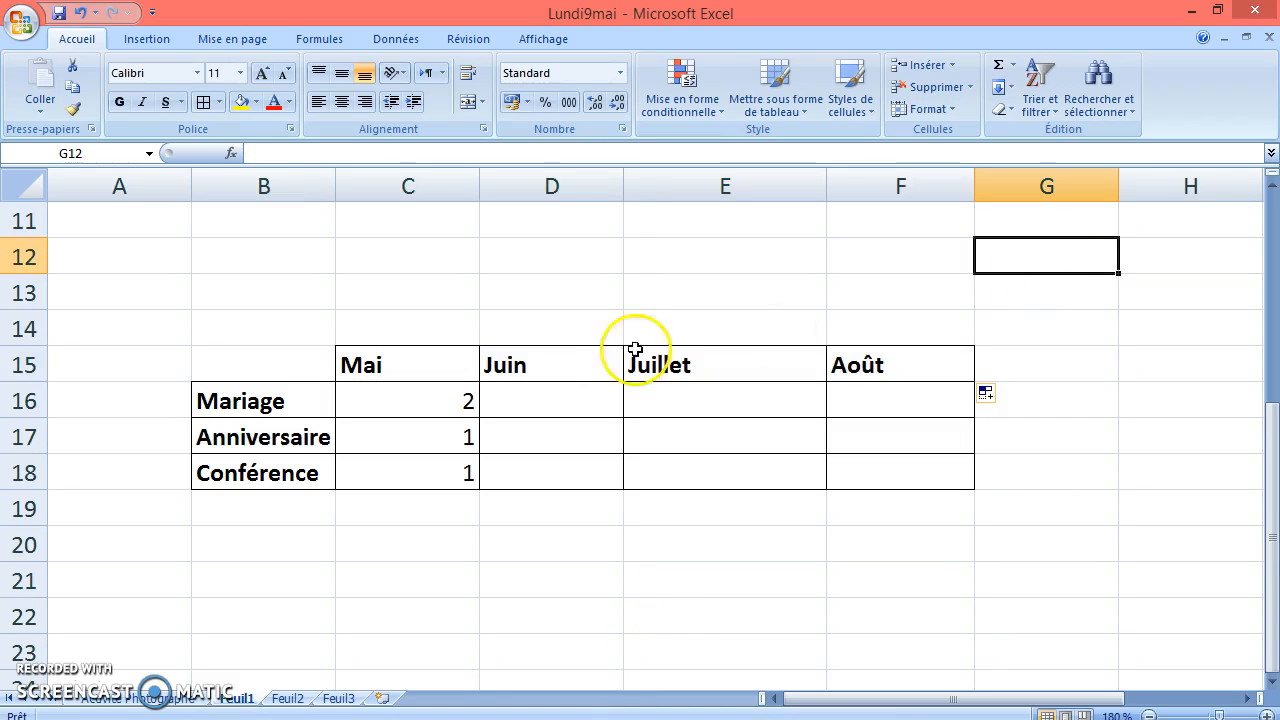
type("Lund")
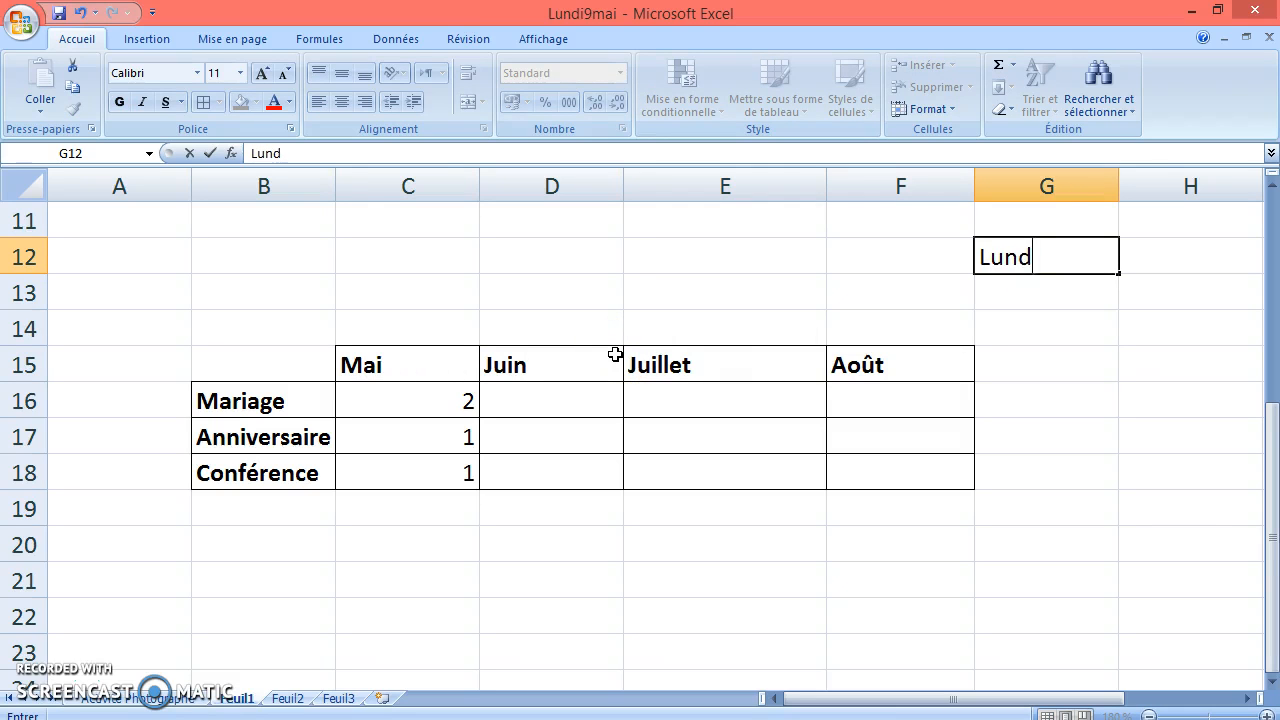
type("i")
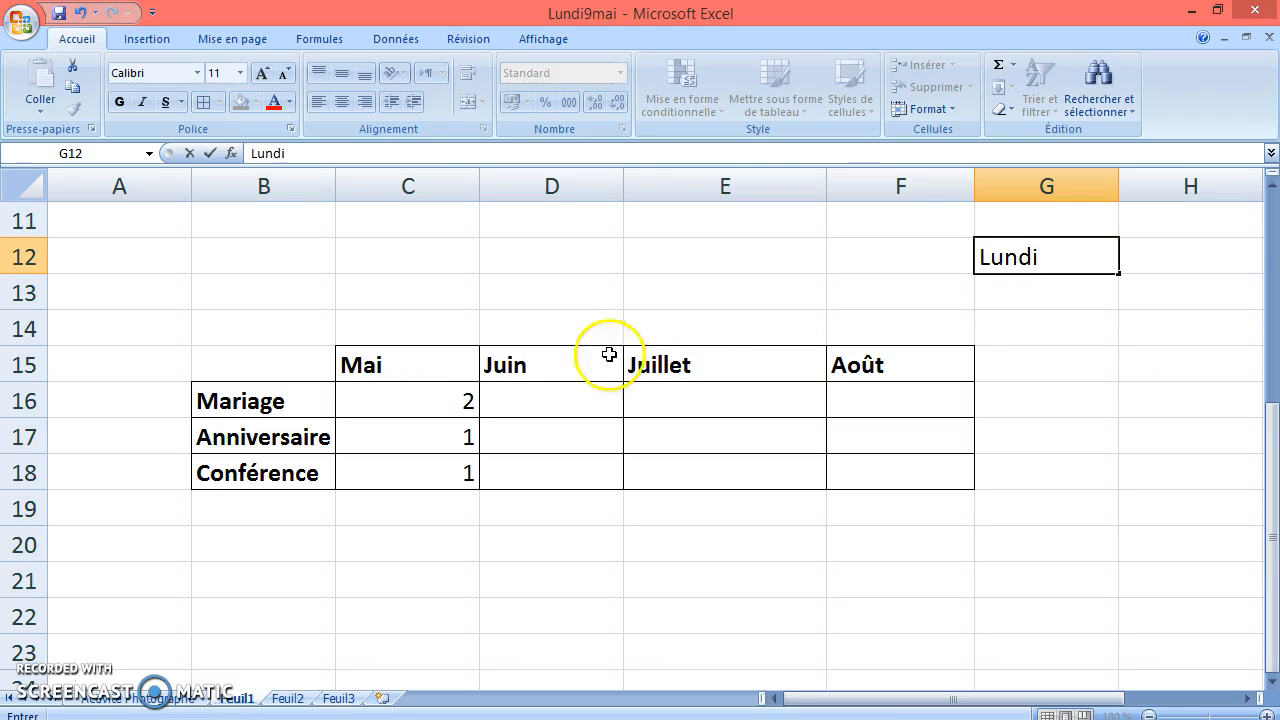
left_click(946, 291)
left_click(1015, 257)
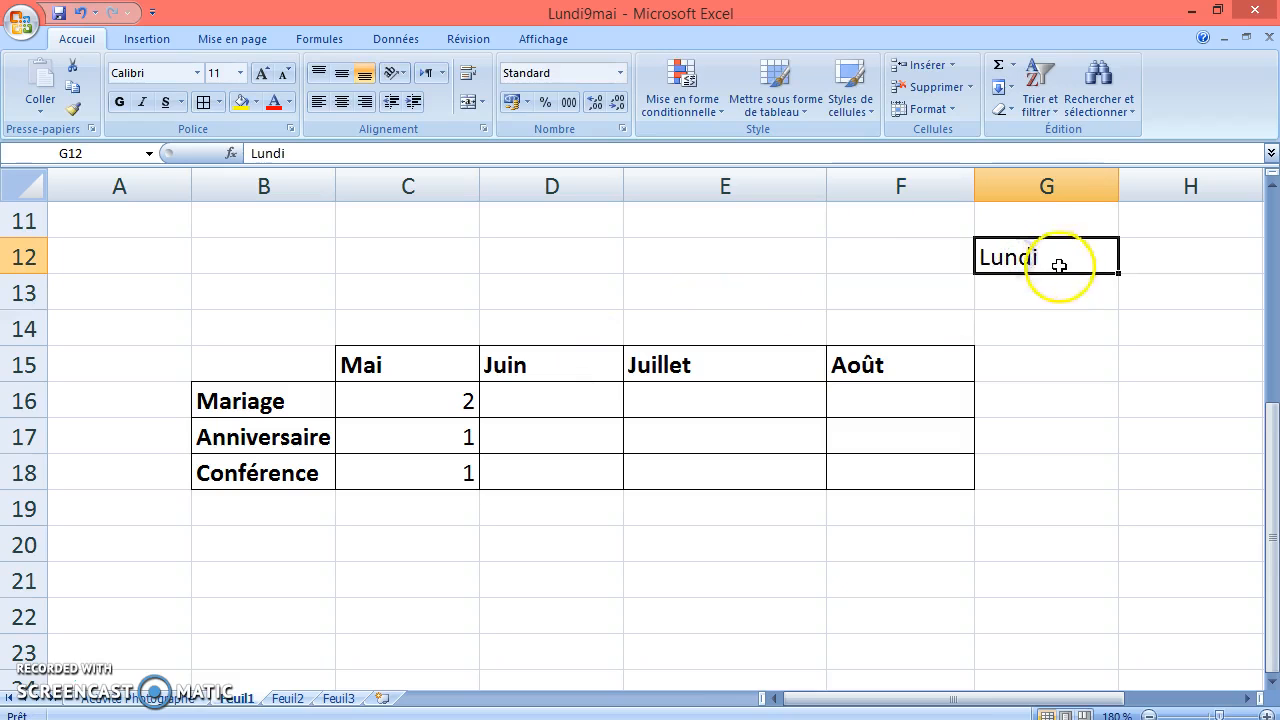
left_click_drag(1117, 274, 1091, 485)
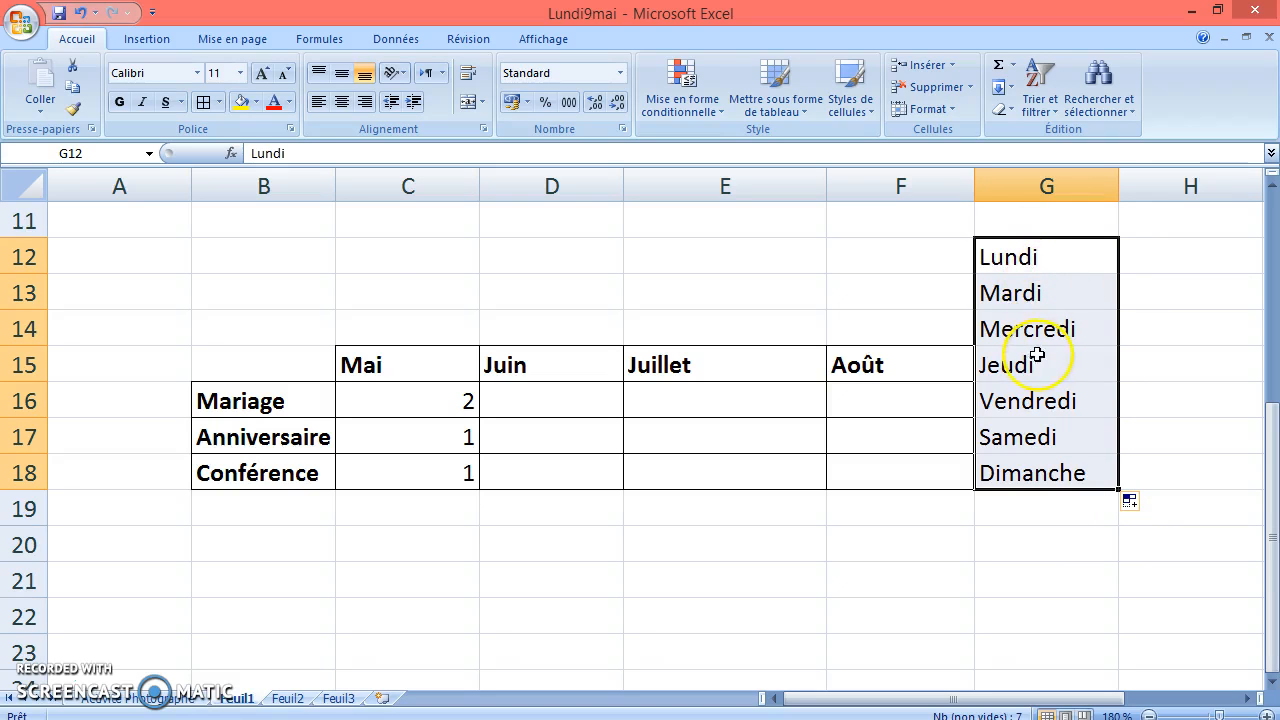
Enter the numbers 1 in A12 and 2 in A13.
left_click(141, 264)
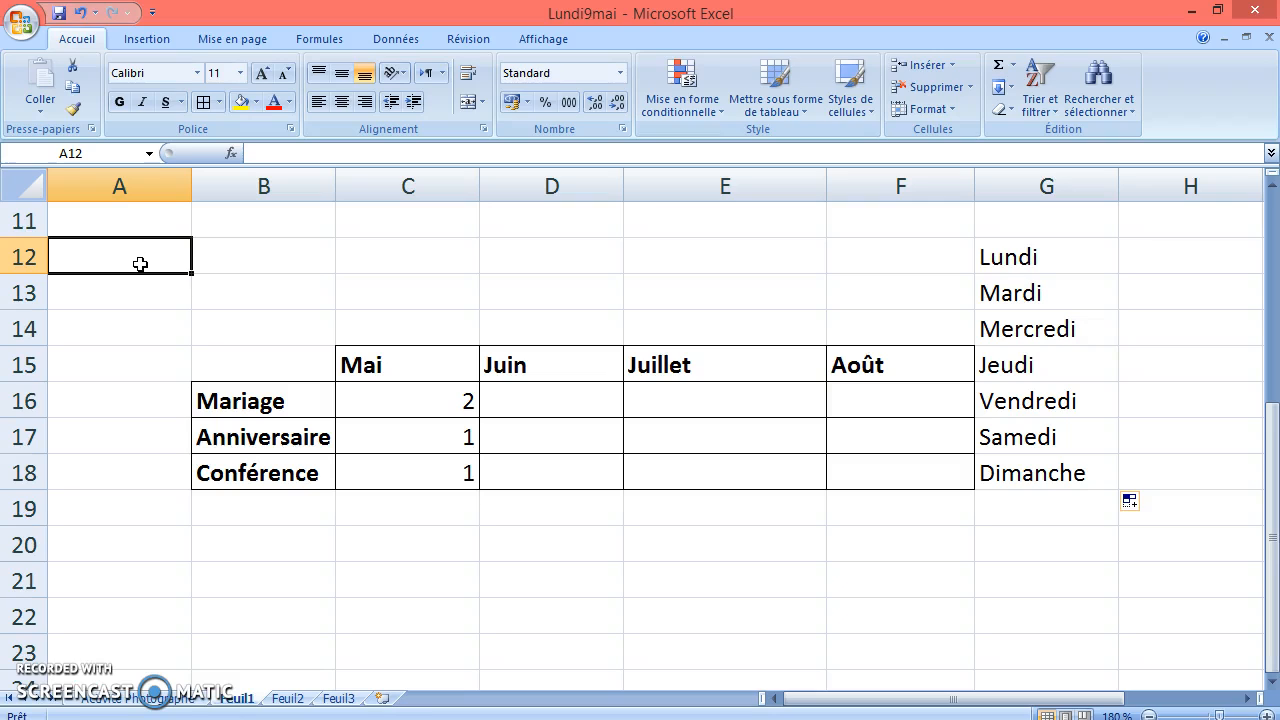
type("1")
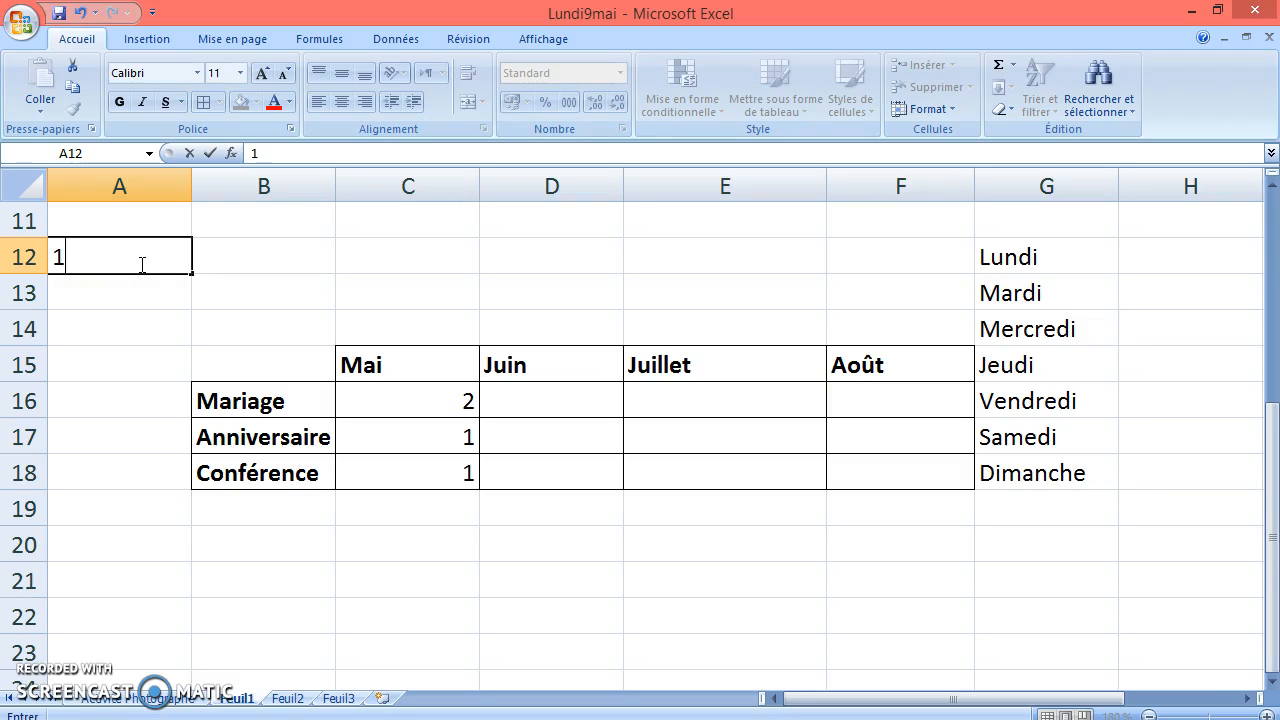
key("Return")
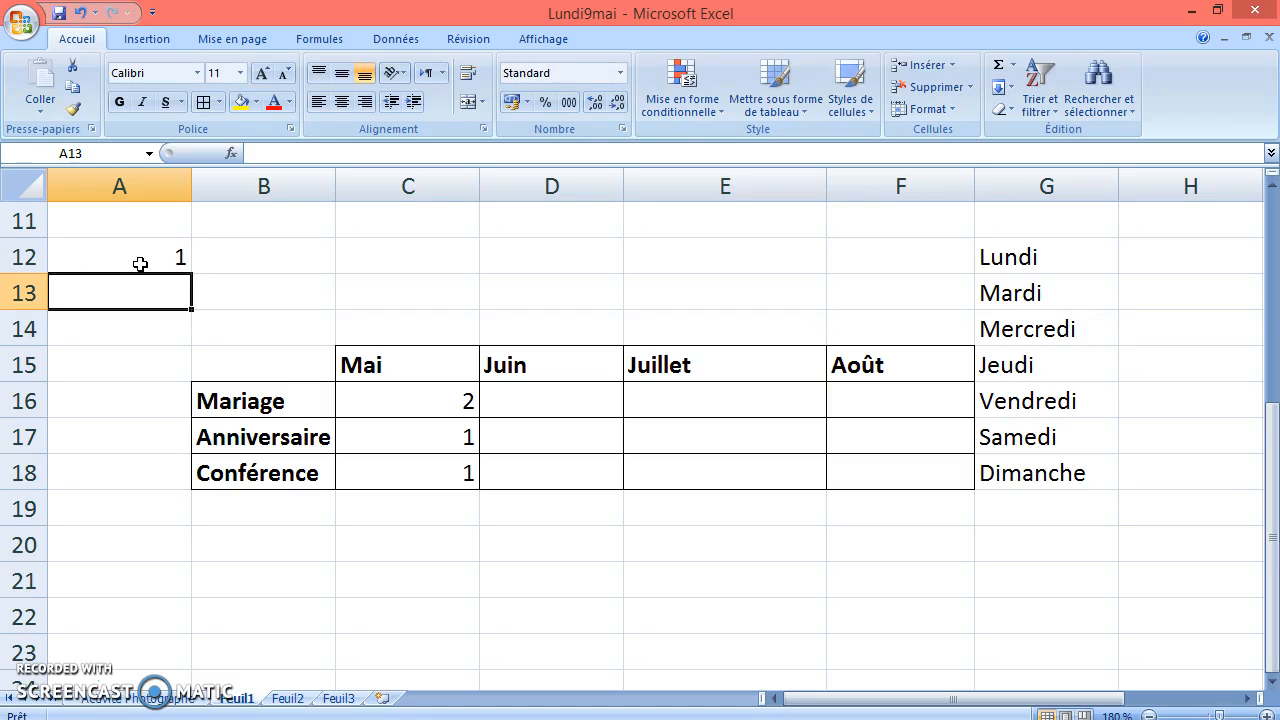
type("2")
left_click(91, 363)
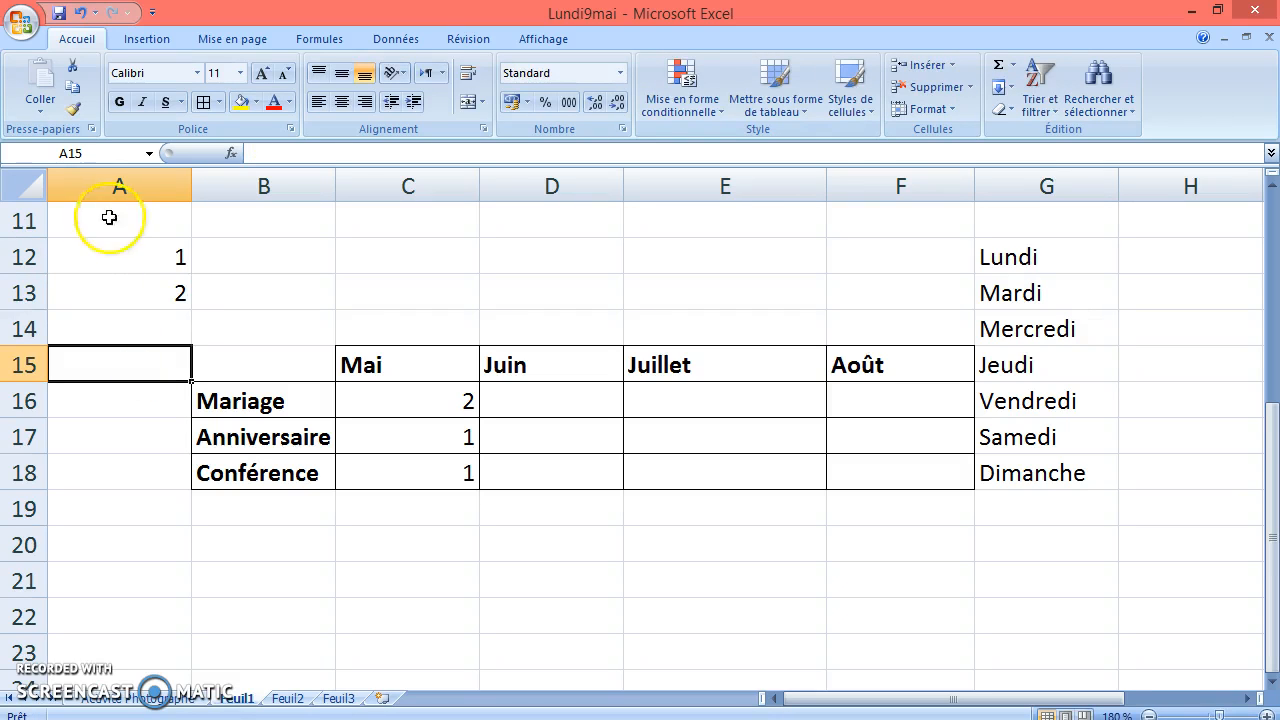
Fill the number series from A12:A13 down to A20 in increments of 1.
left_click_drag(134, 250, 177, 546)
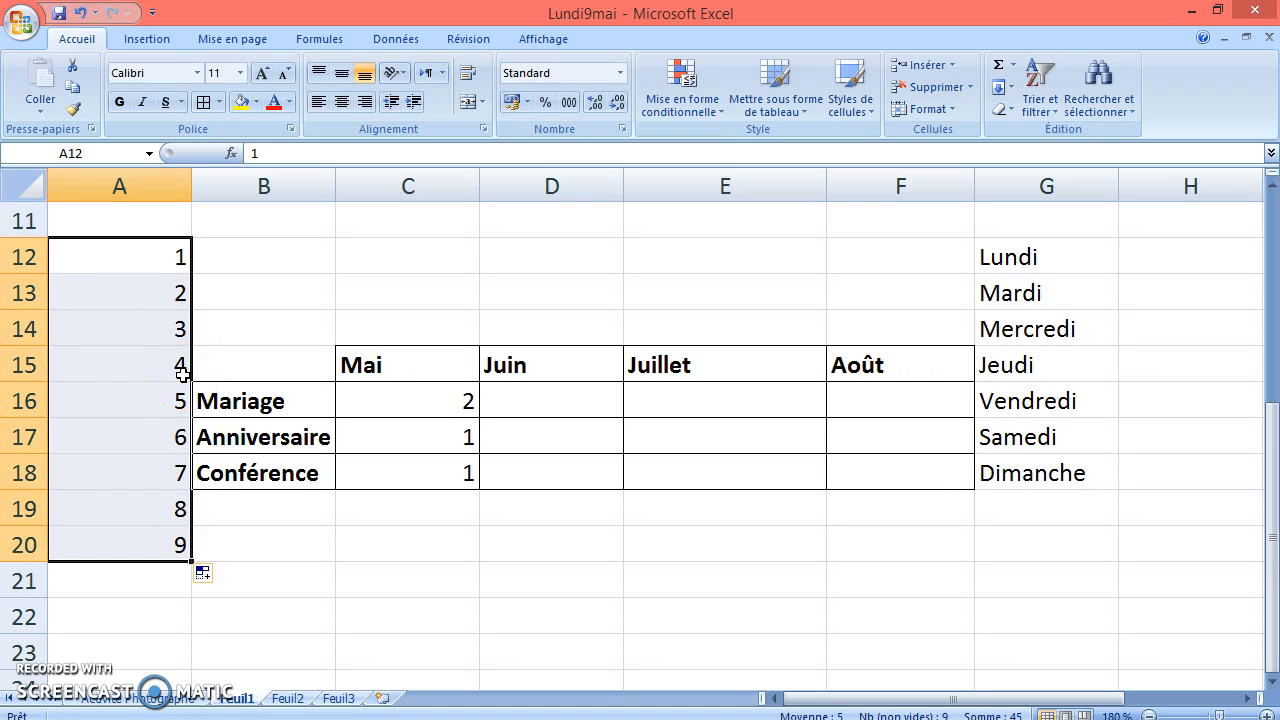
Set A13 to 3 and refill the series from A12:A13 down to A20.
left_click(176, 296)
type("3")
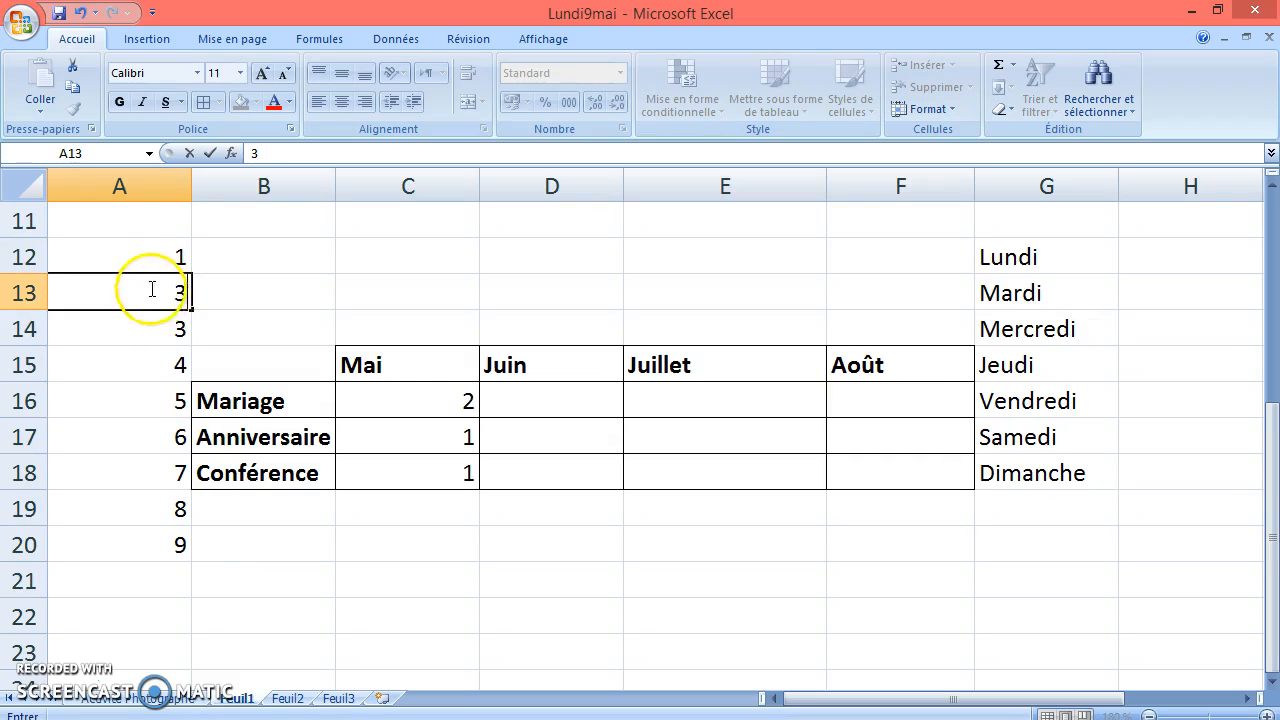
left_click(148, 257)
double_click(147, 257)
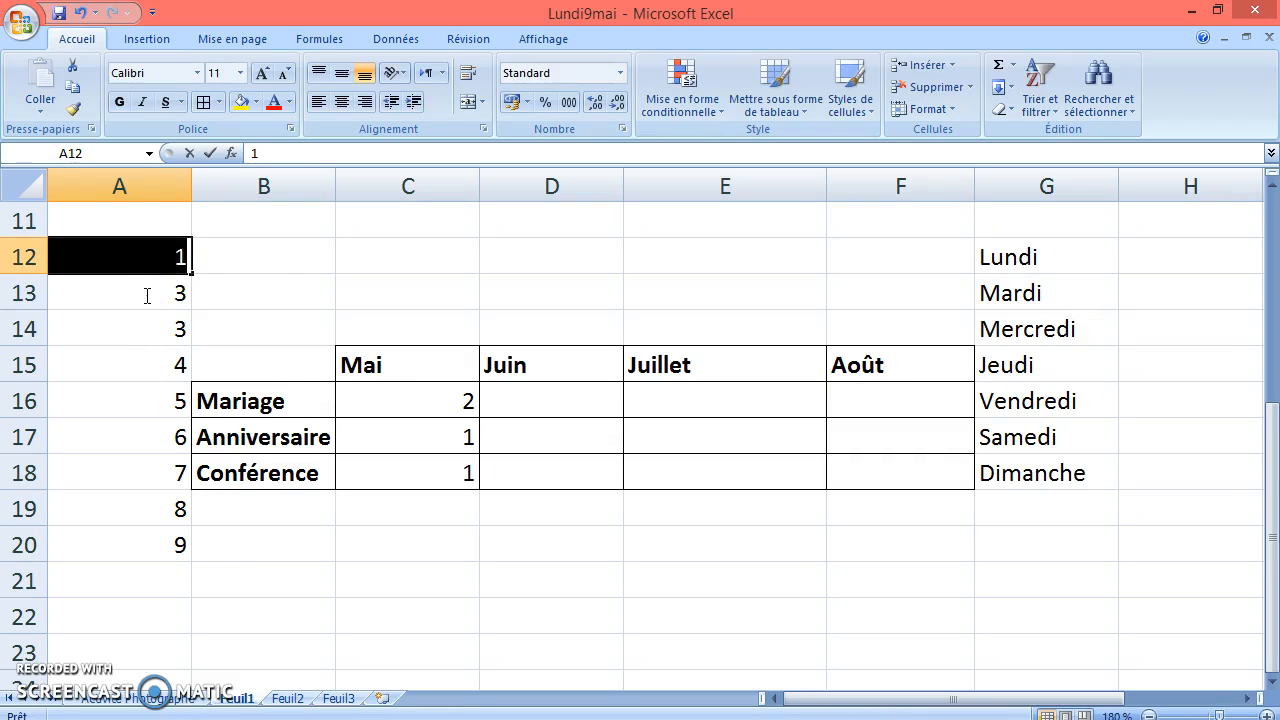
left_click(441, 265)
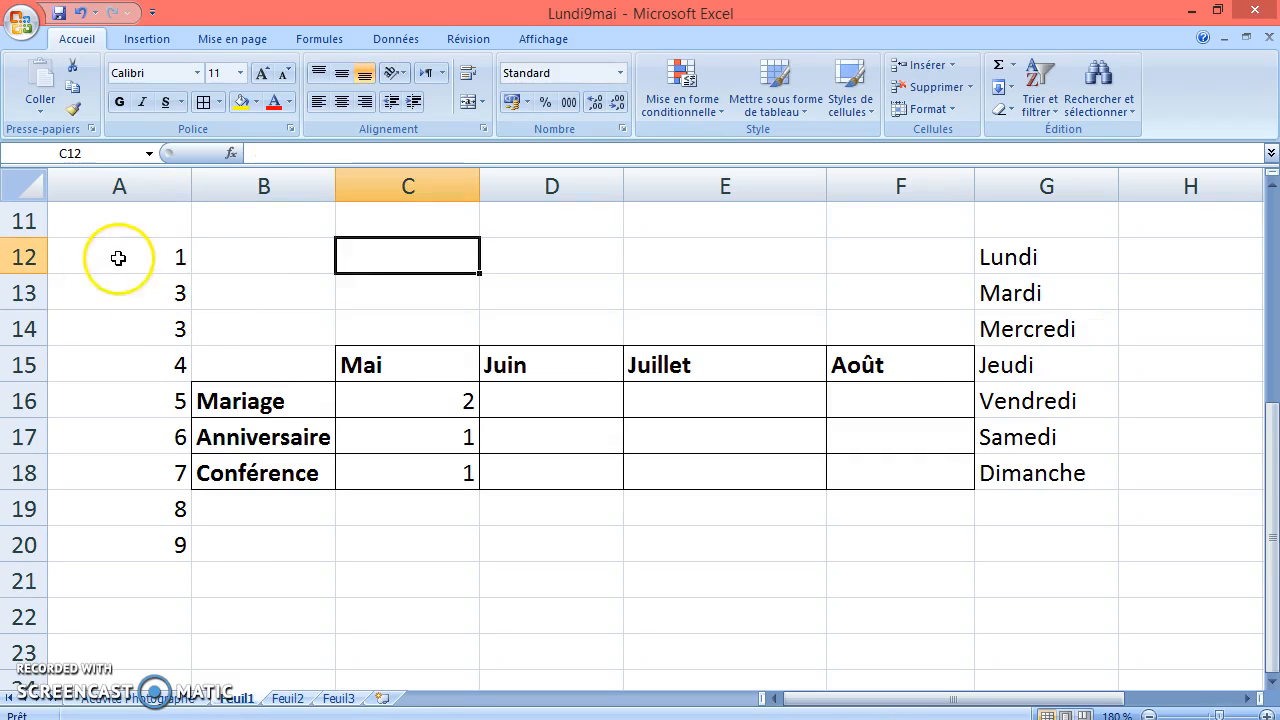
left_click_drag(114, 254, 117, 291)
left_click_drag(191, 309, 178, 552)
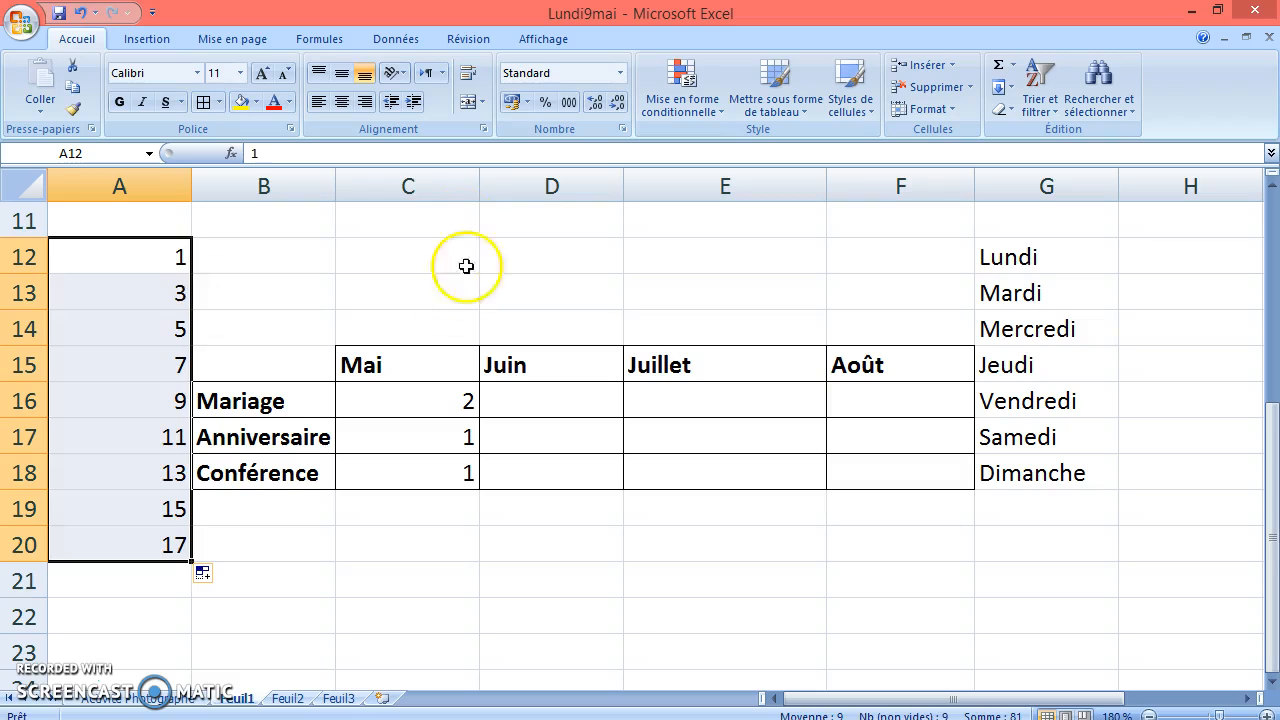
left_click(395, 283)
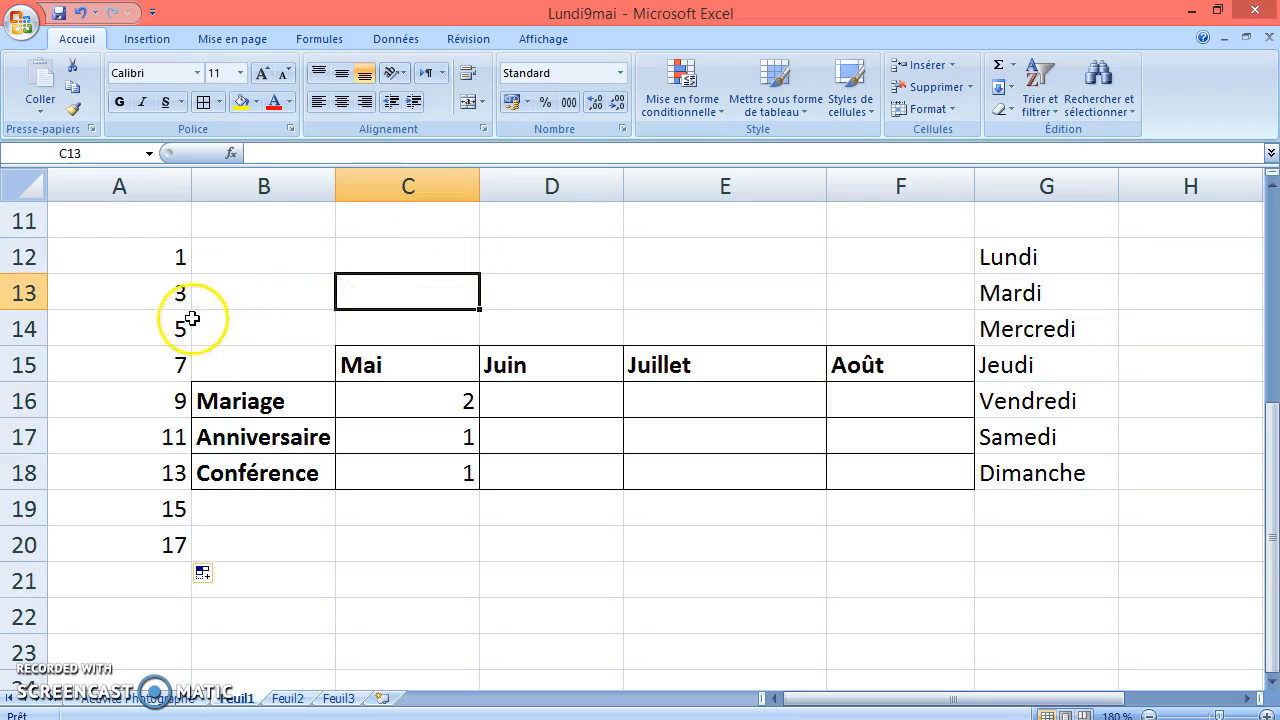
Set A13 to 4 and extend the series from A12:A13 down to A20.
left_click(170, 290)
type("4")
key("Return")
left_click_drag(177, 257, 177, 546)
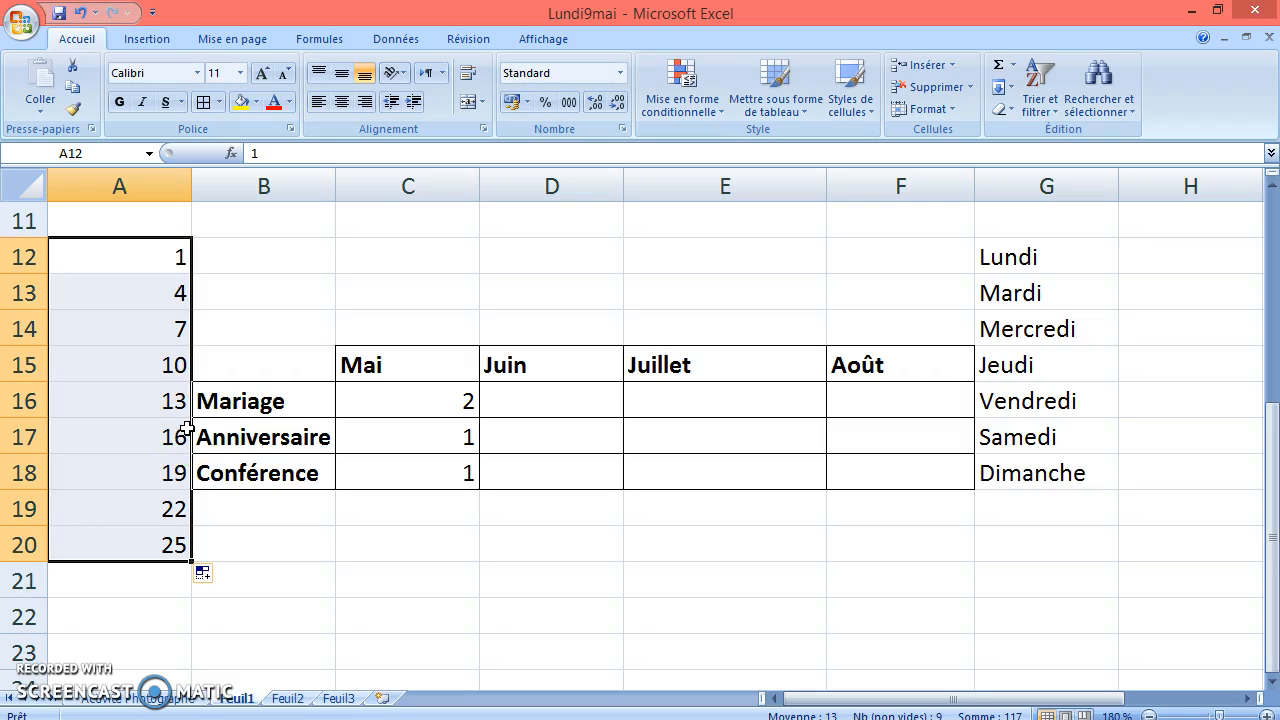
Clear the number series in A12:A20 and the weekday names in G12:G18.
key("Delete")
left_click_drag(982, 254, 1028, 490)
key("Delete")
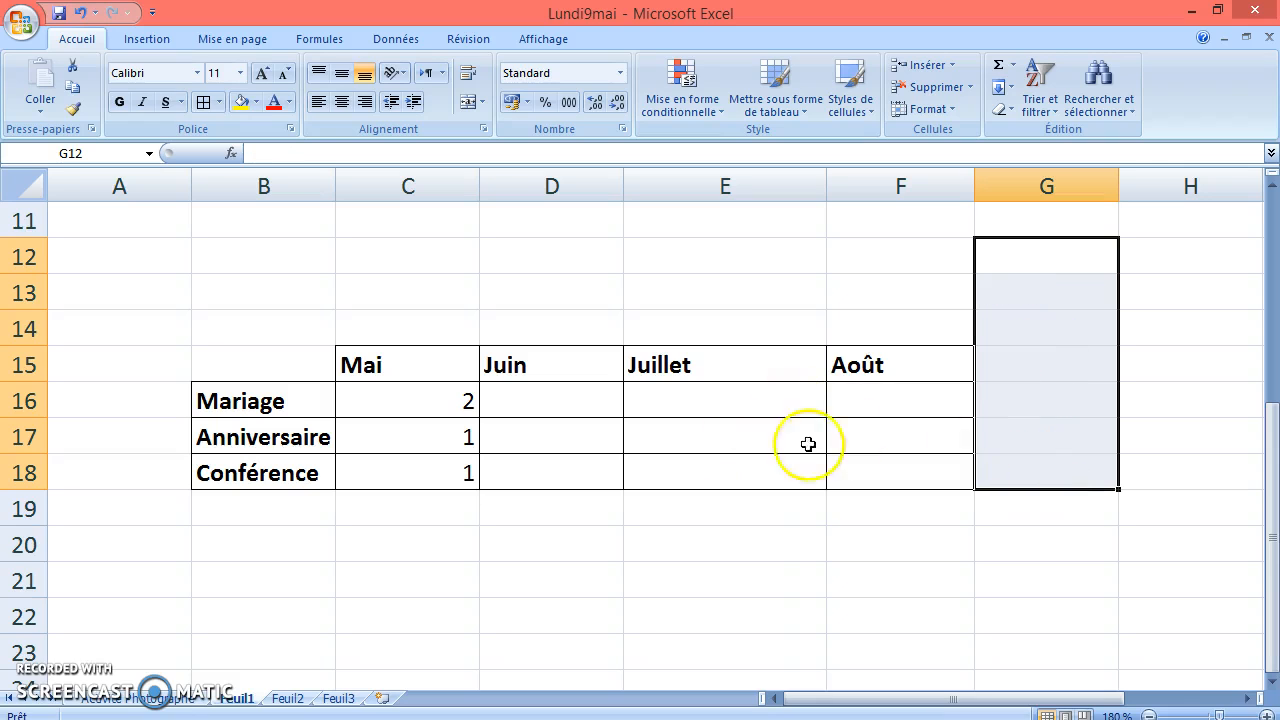
left_click(714, 546)
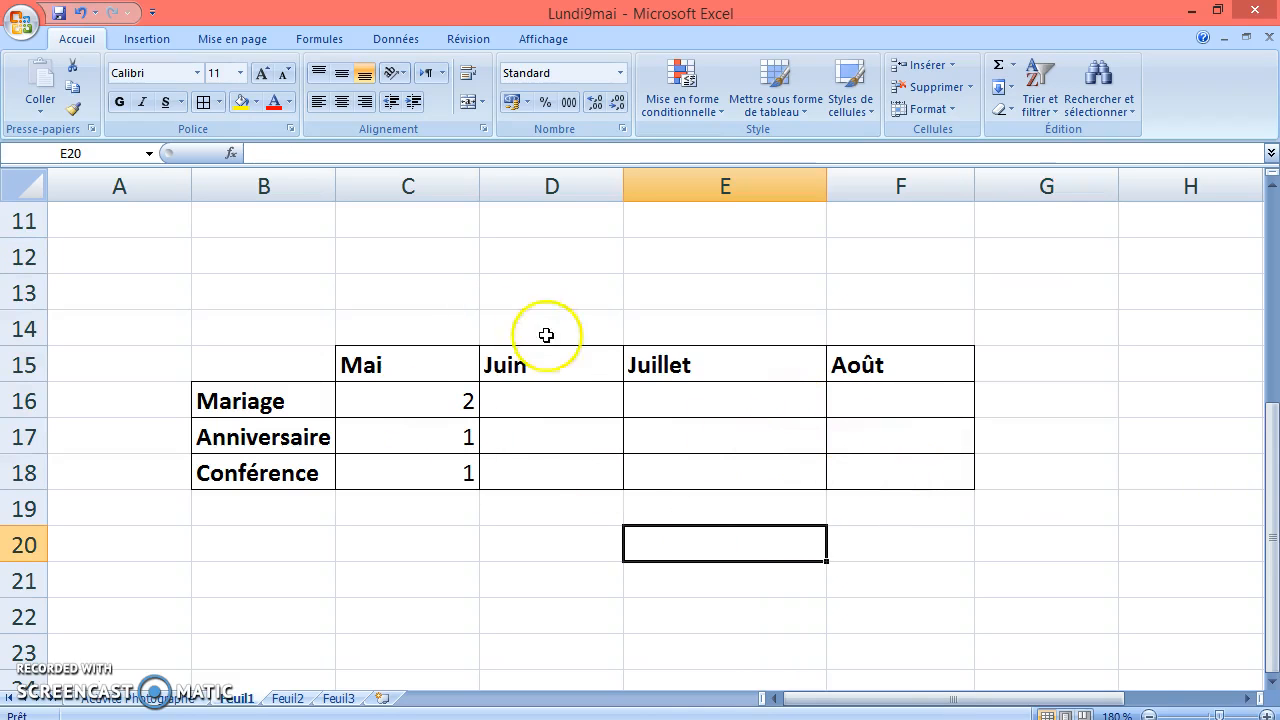
Enter the Mariage counts in row 16: 6 for Juin, 10 for Juillet and 18 for Août.
left_click(538, 408)
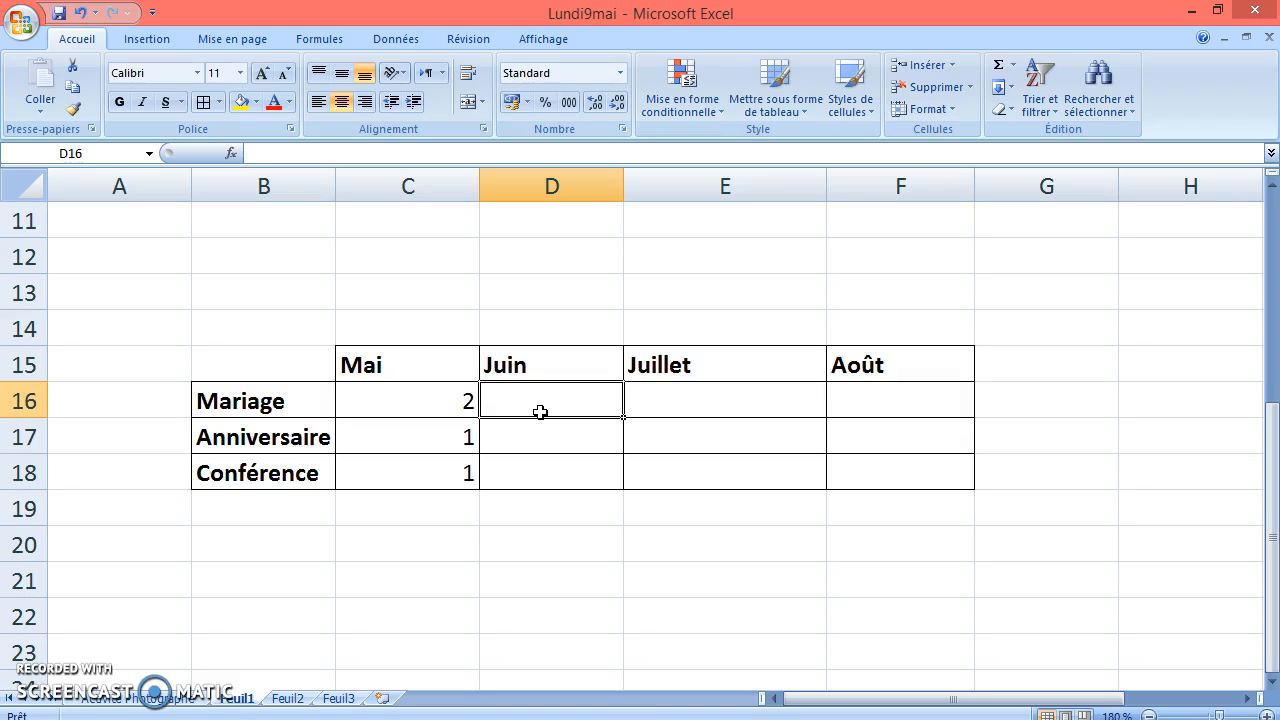
type("6")
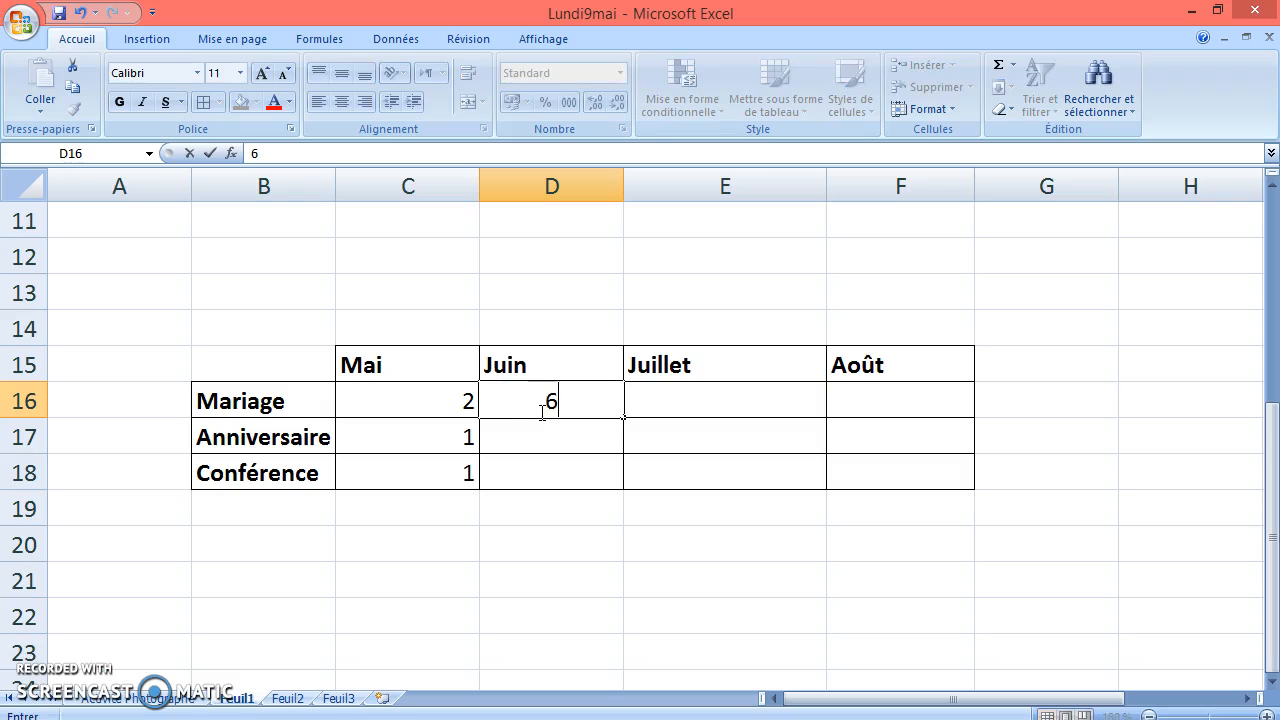
key("Tab")
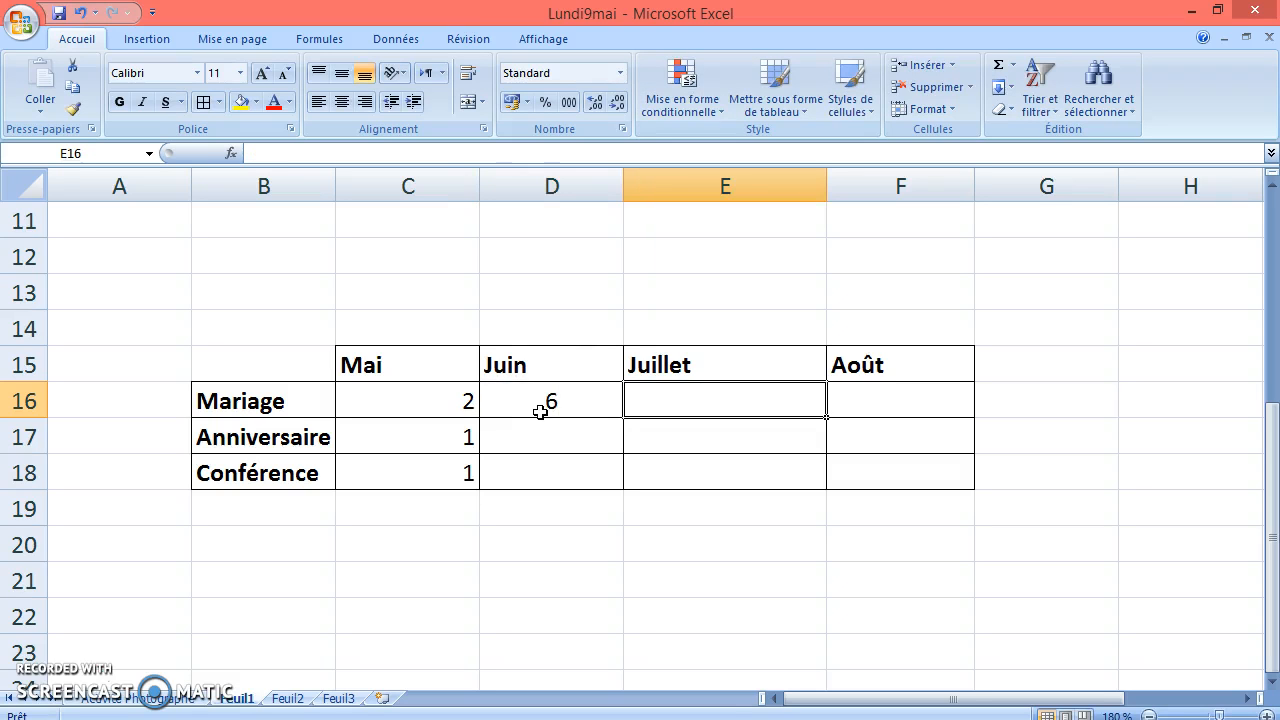
type("10")
key("Tab")
type("1")
key("Return")
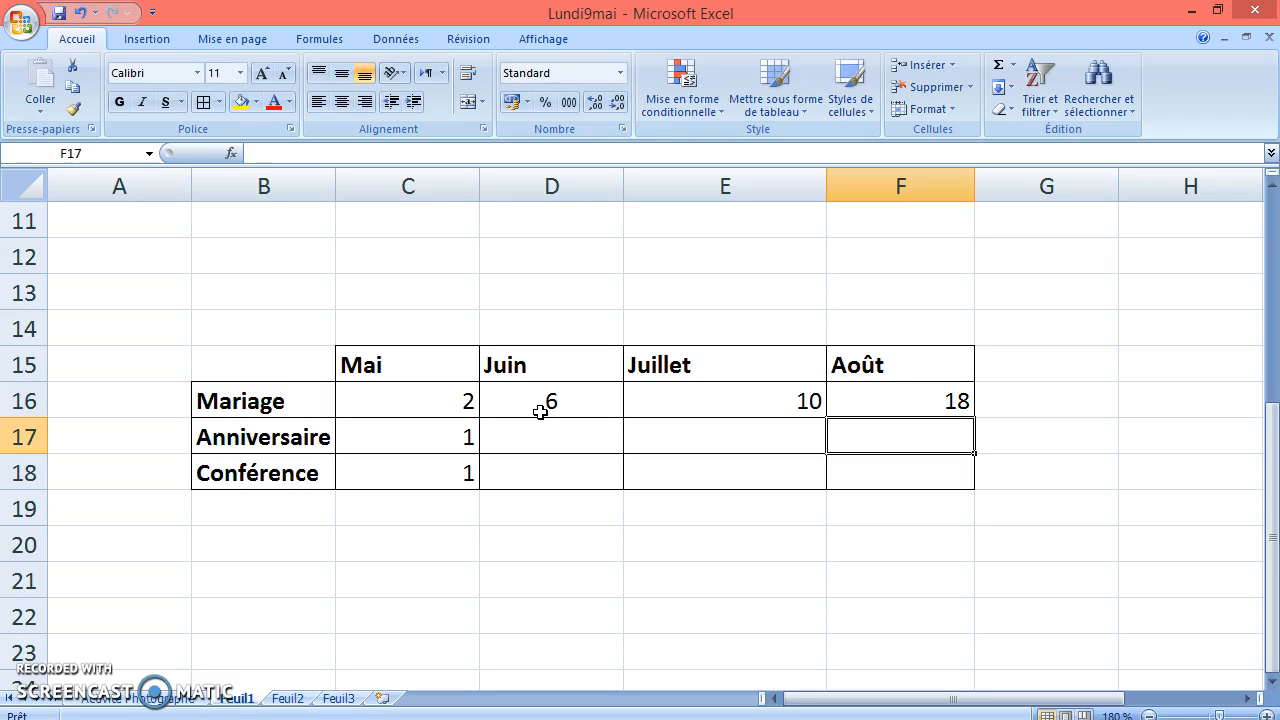
Enter the Anniversaire counts in row 17: 8 for Juin, 11 for Juillet and 6 for Août.
key("Left")
key("Left")
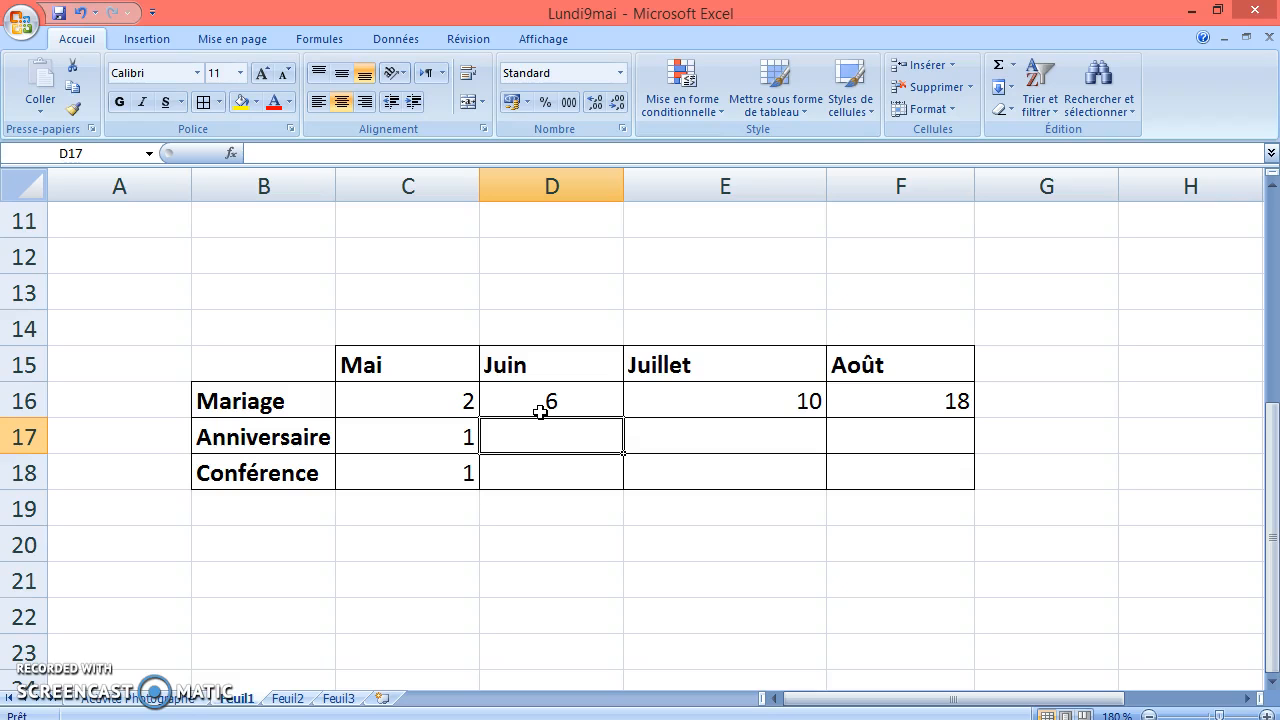
type("8")
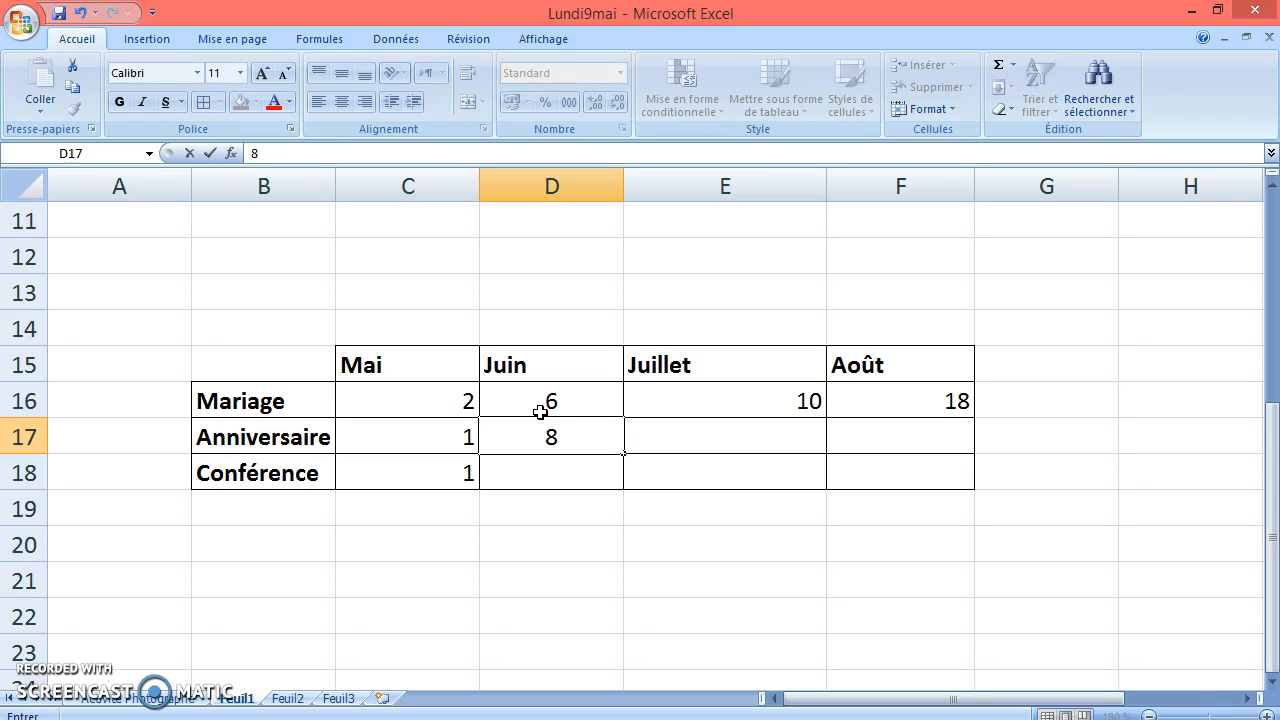
key("Right")
type("1")
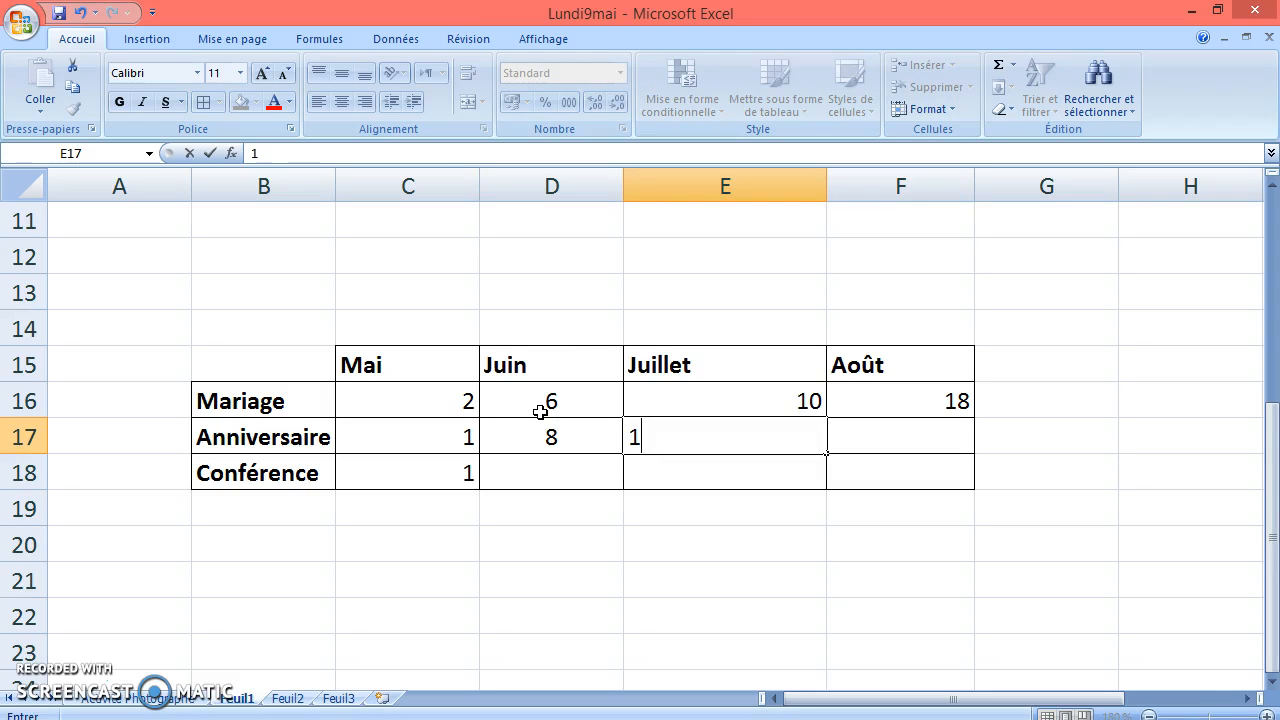
type("1")
key("Right")
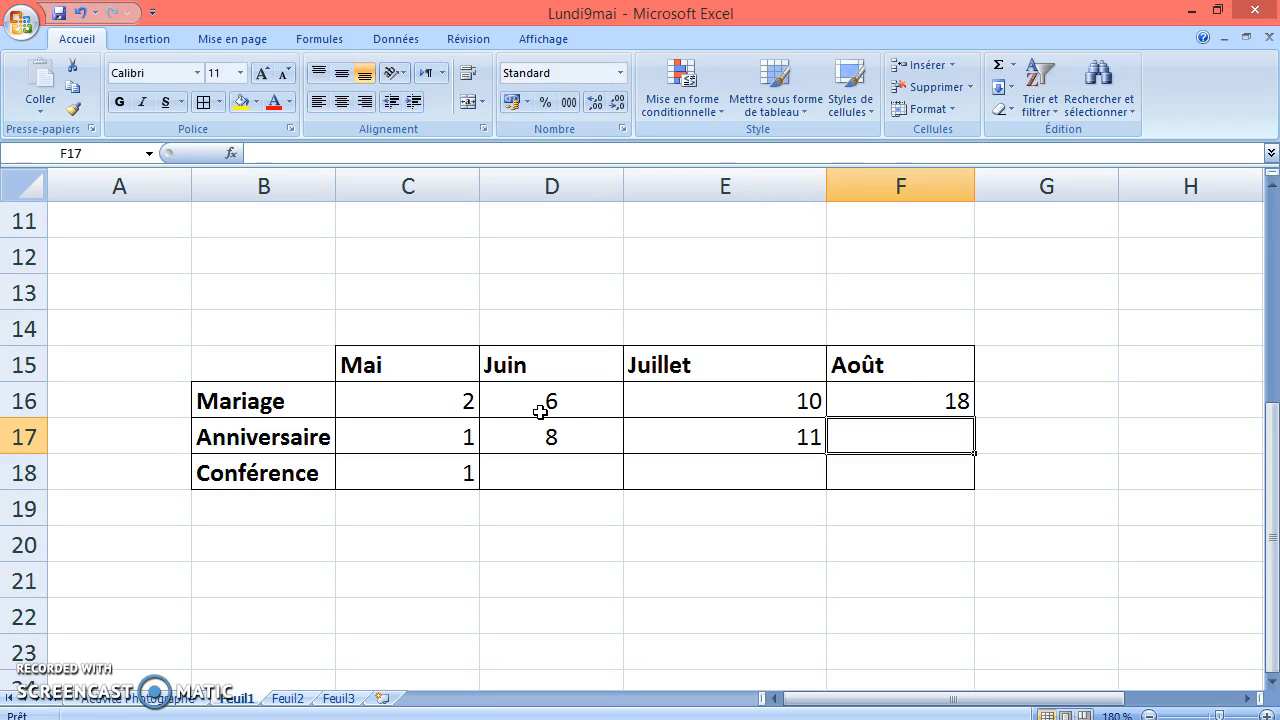
type("6")
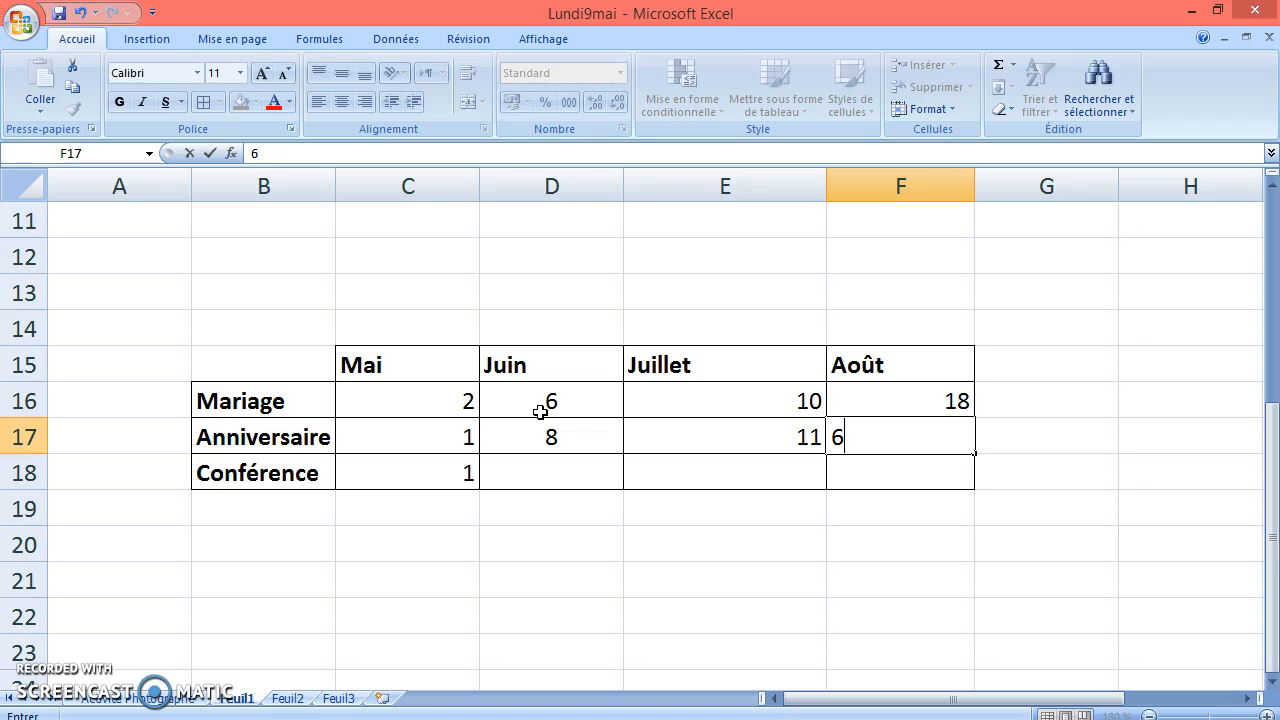
key("Return")
Enter the Conférence counts in row 18: 7 for Juin, 12 for Juillet and 2 for Août.
key("Left")
key("Left")
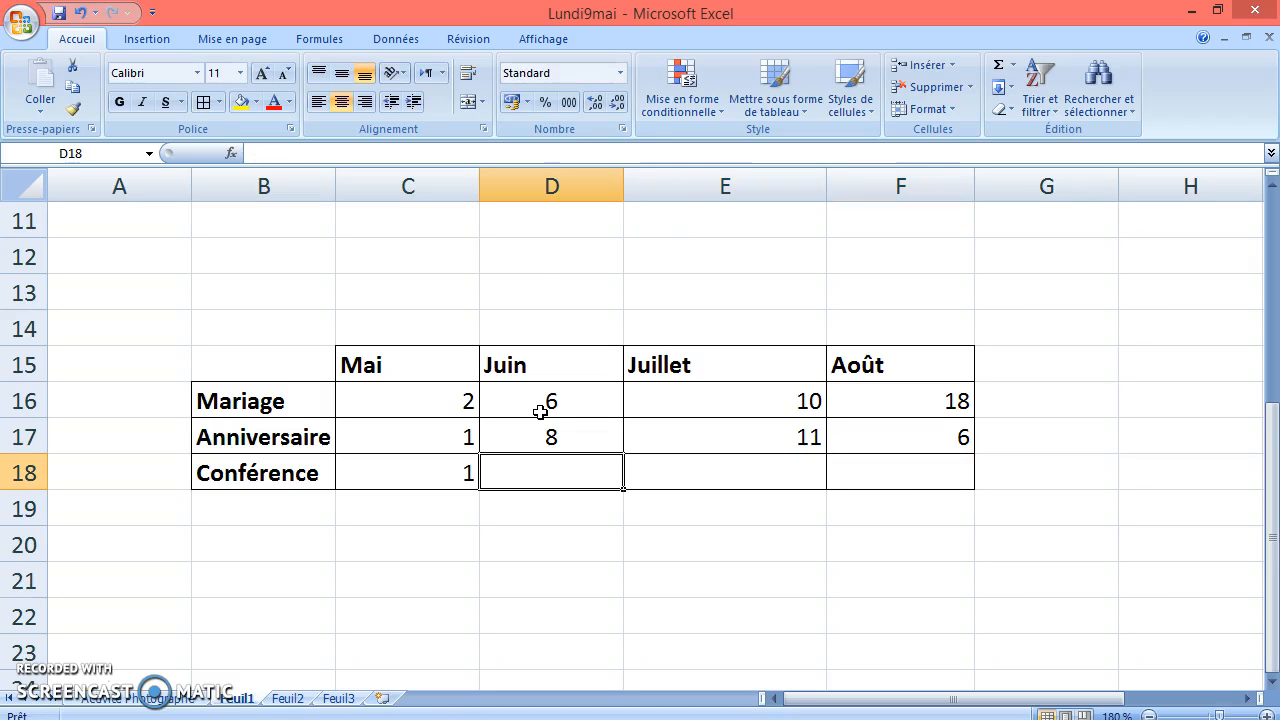
type("6")
key("BackSpace")
type("7")
key("Right")
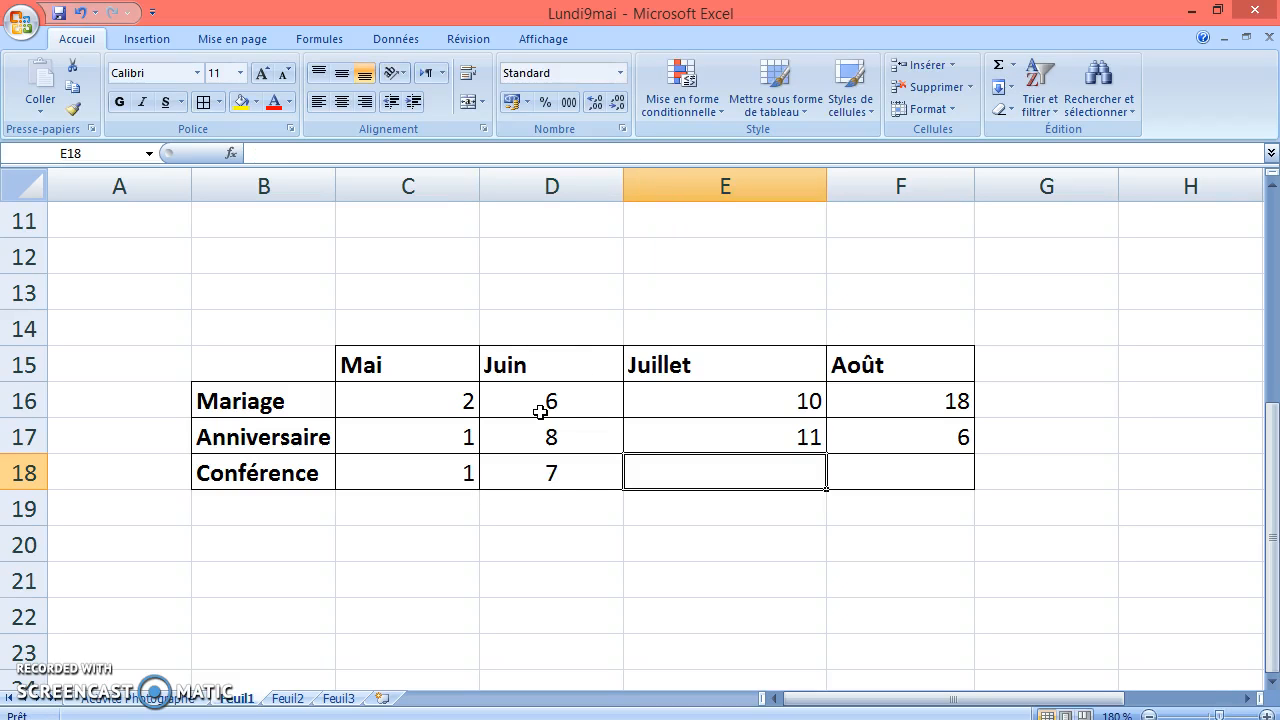
type("12")
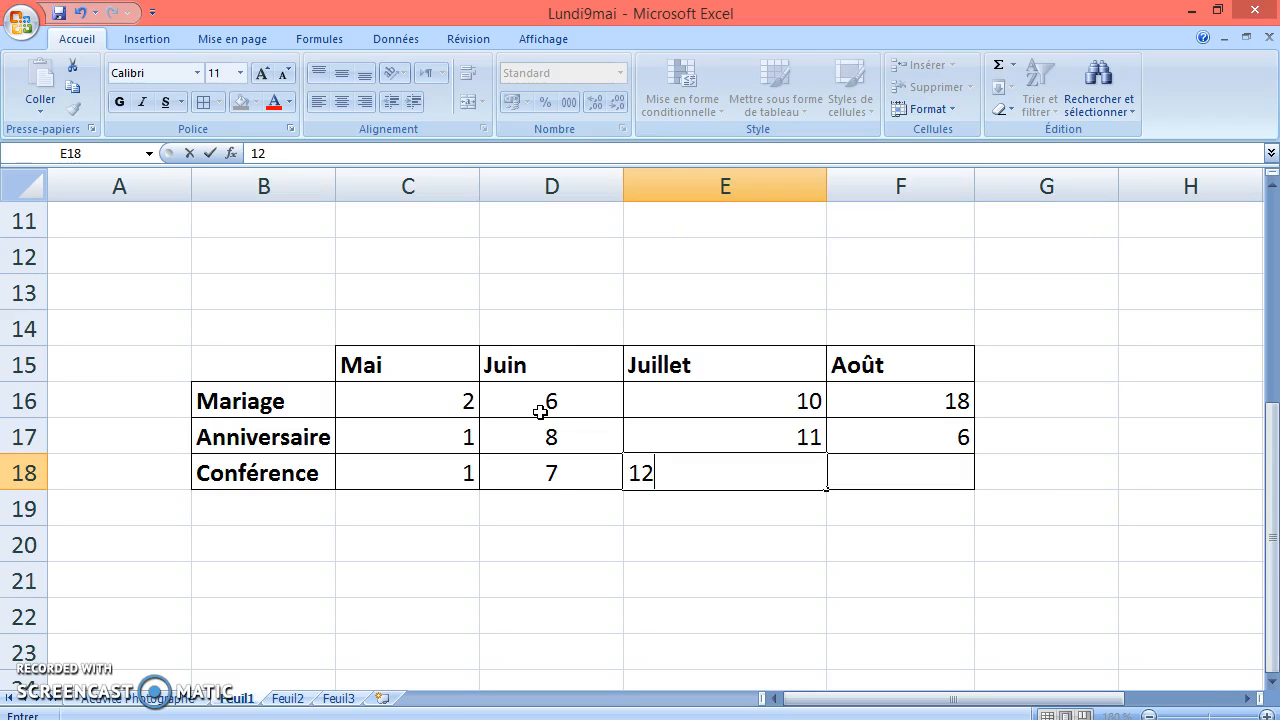
key("Right")
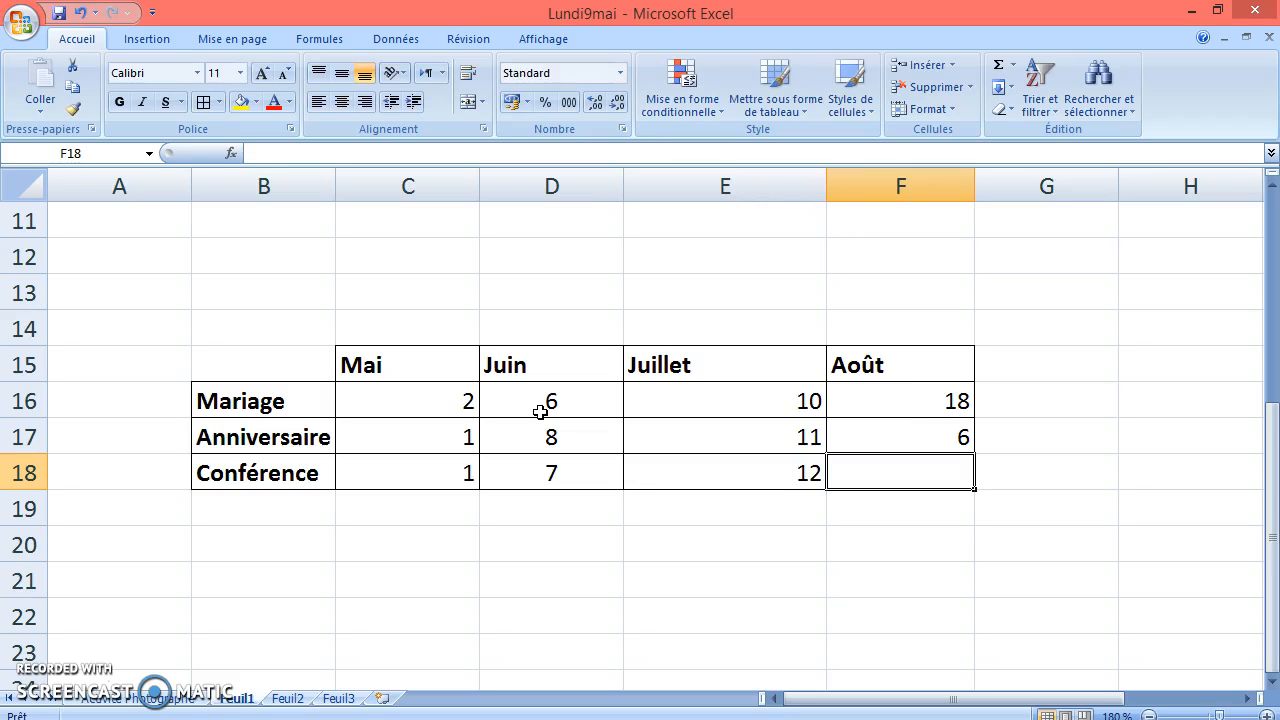
type("2")
left_click(484, 507)
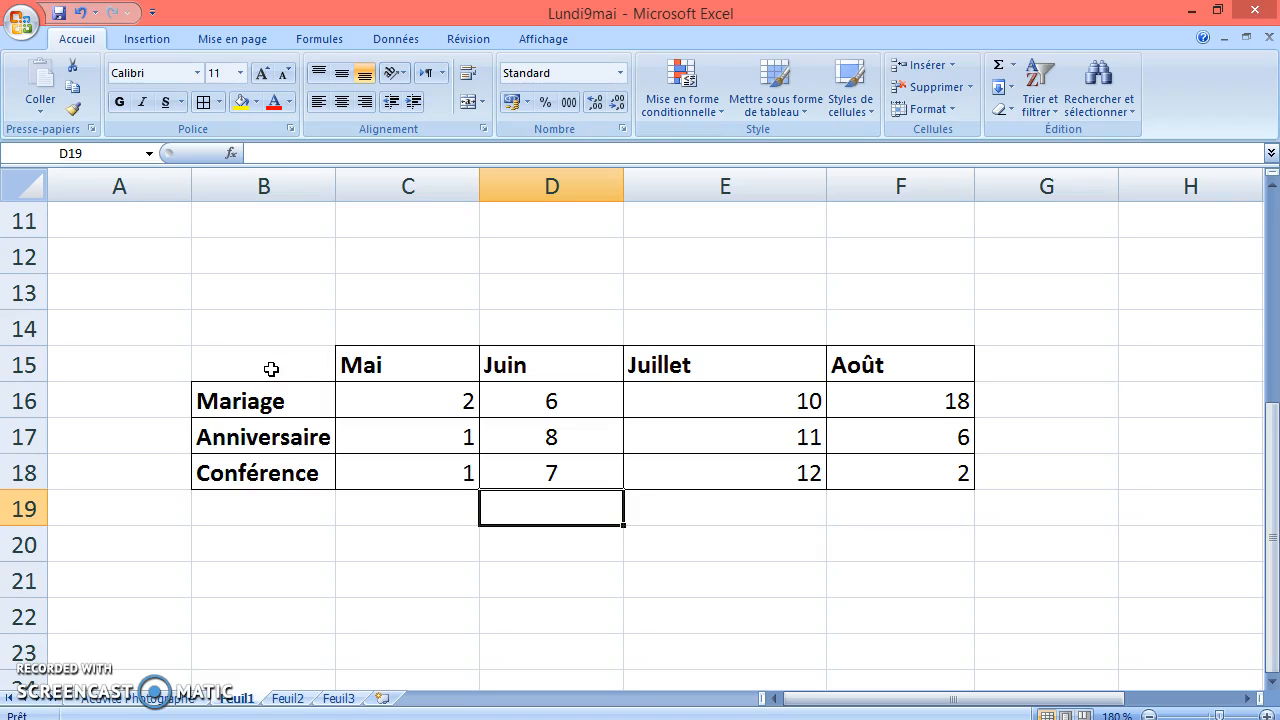
Insert a 2D clustered column chart from the monthly summary table B15:F18.
left_click(265, 516)
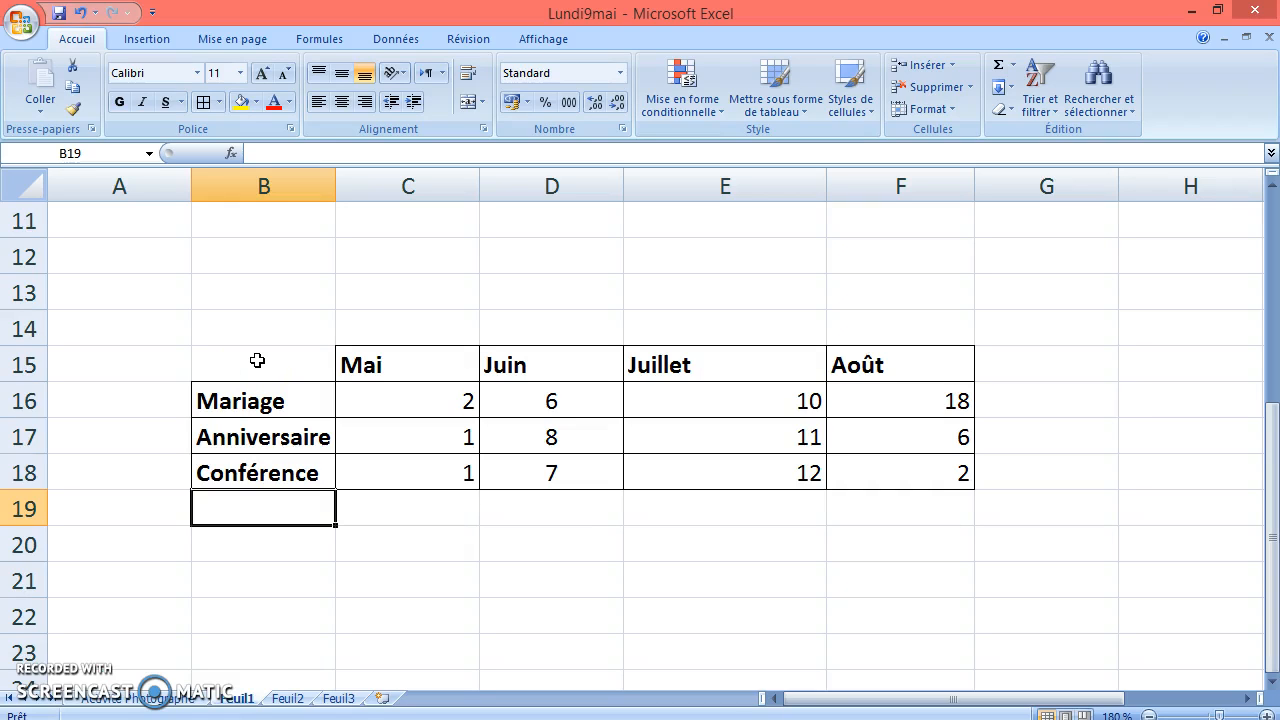
mouse_move(257, 360)
left_mouse_down()
mouse_move(883, 403)
mouse_move(945, 471)
left_mouse_up()
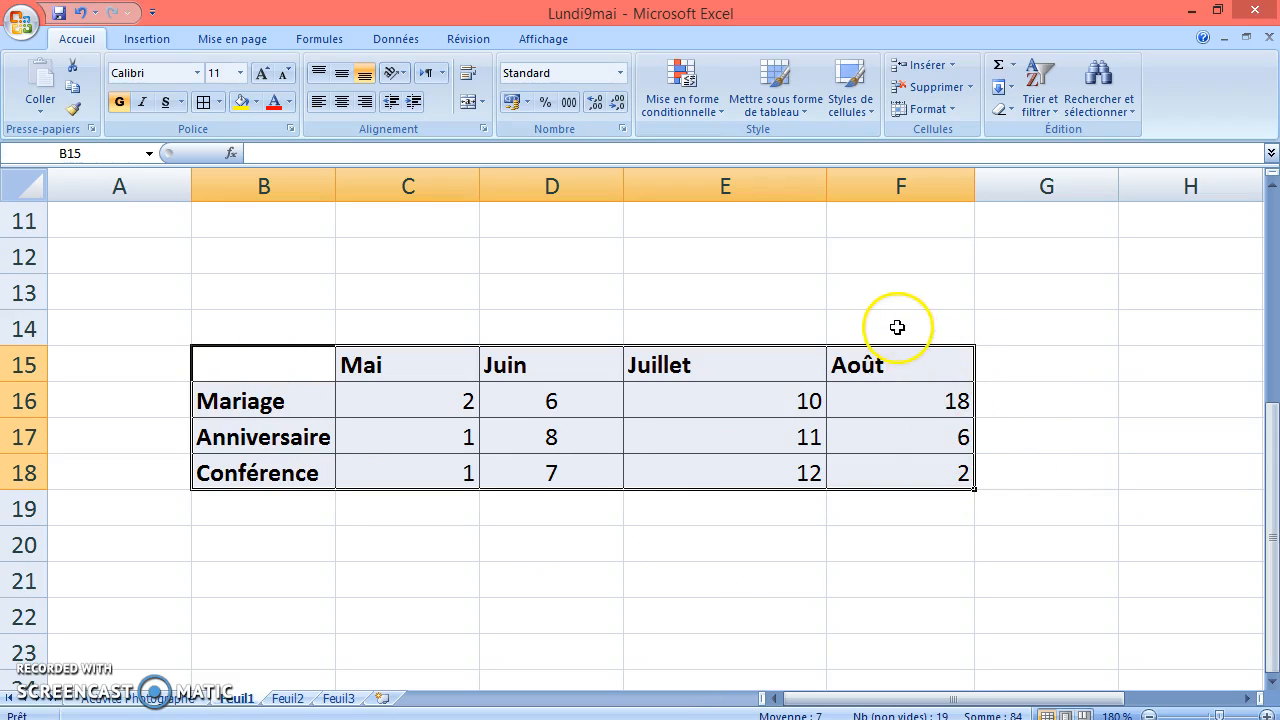
left_click(148, 40)
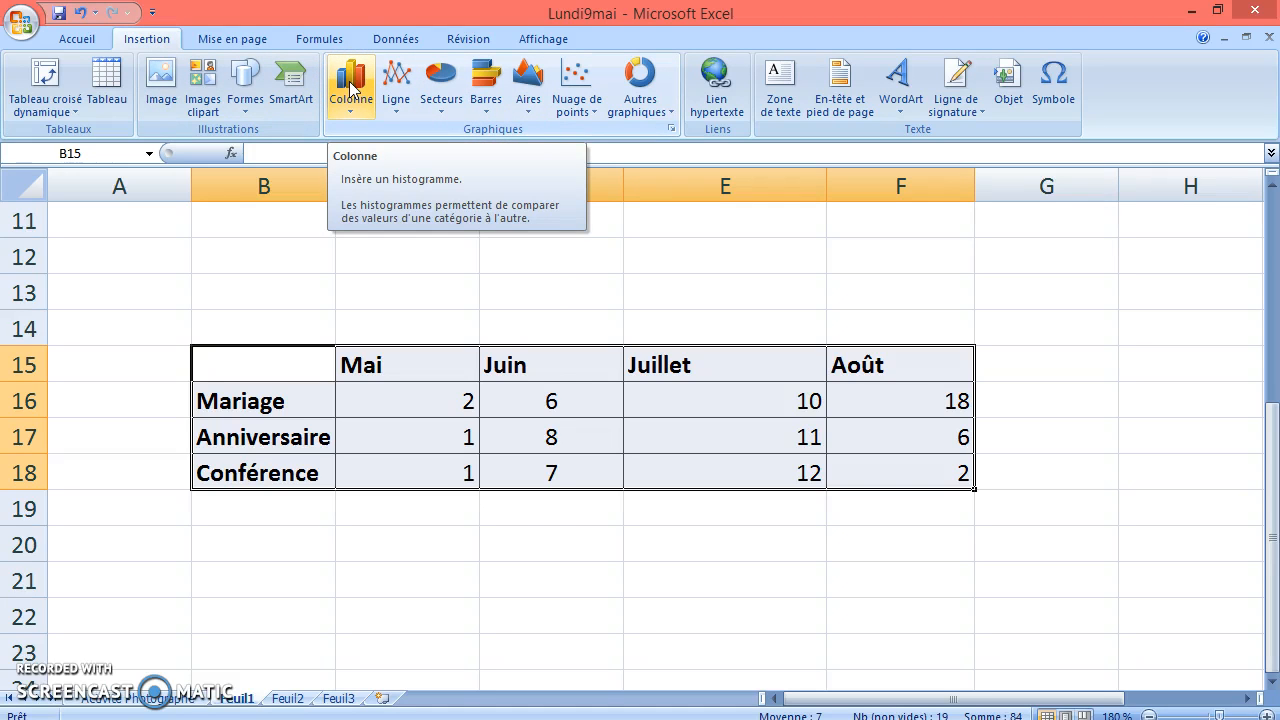
left_click(350, 88)
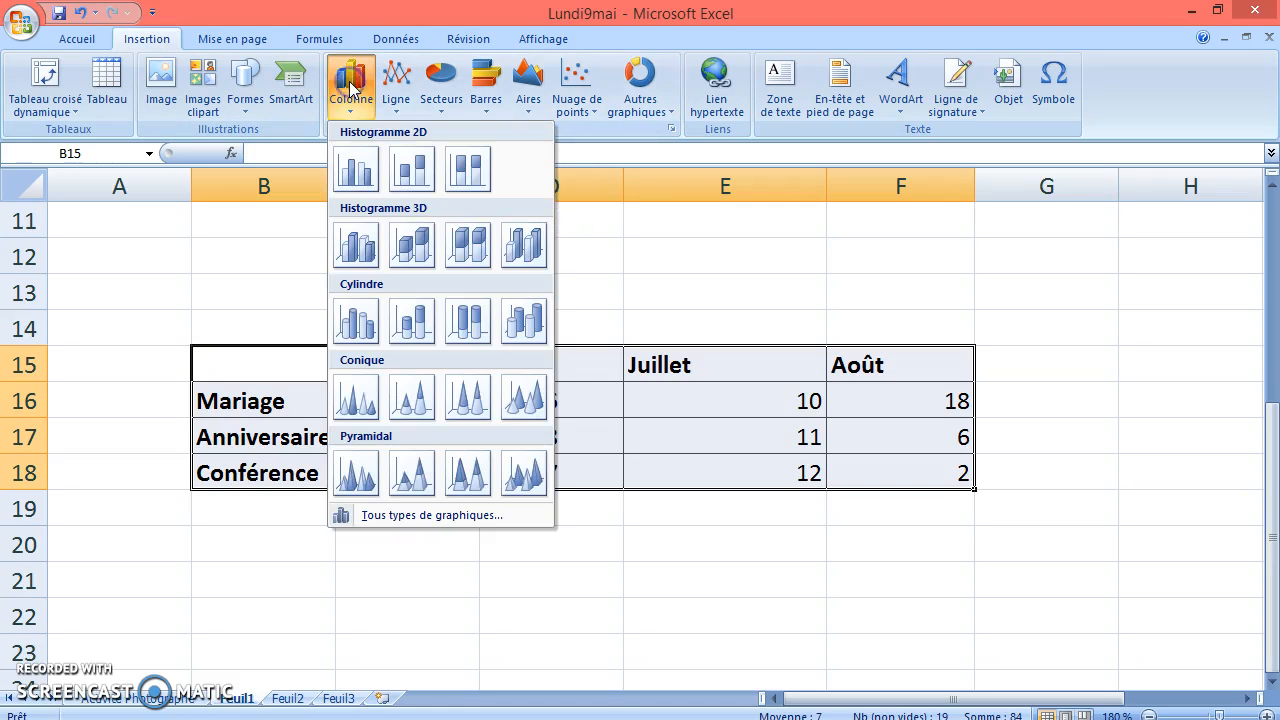
left_click(355, 170)
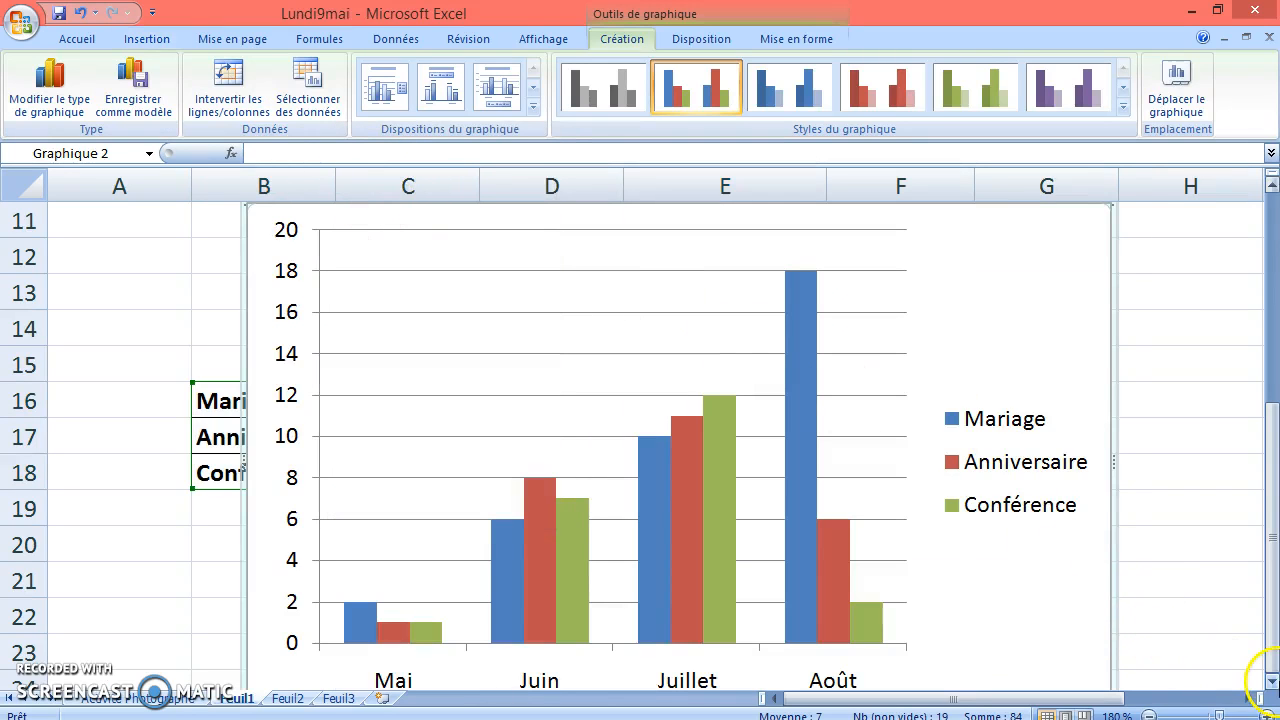
Move the column chart to a new chart sheet named "Activité du Photographe Eté".
left_click(1272, 682)
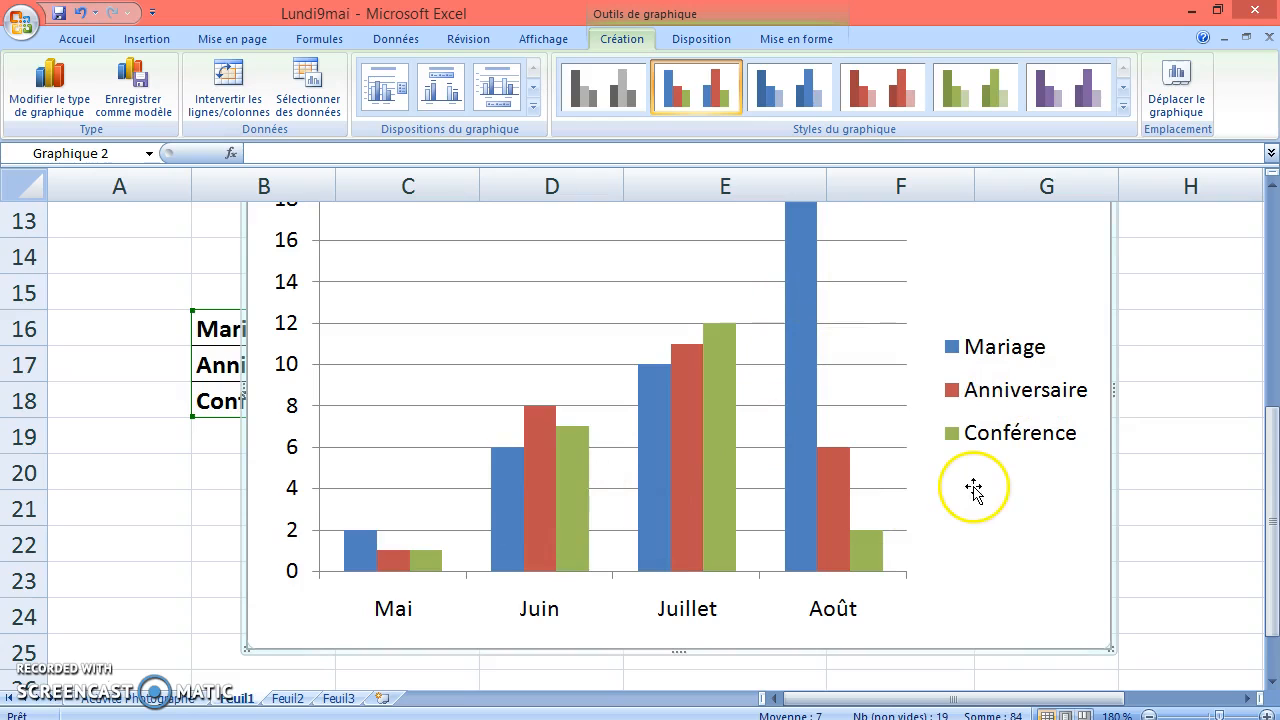
scroll(971, 494, "up", 1)
scroll(975, 490, "down", 1)
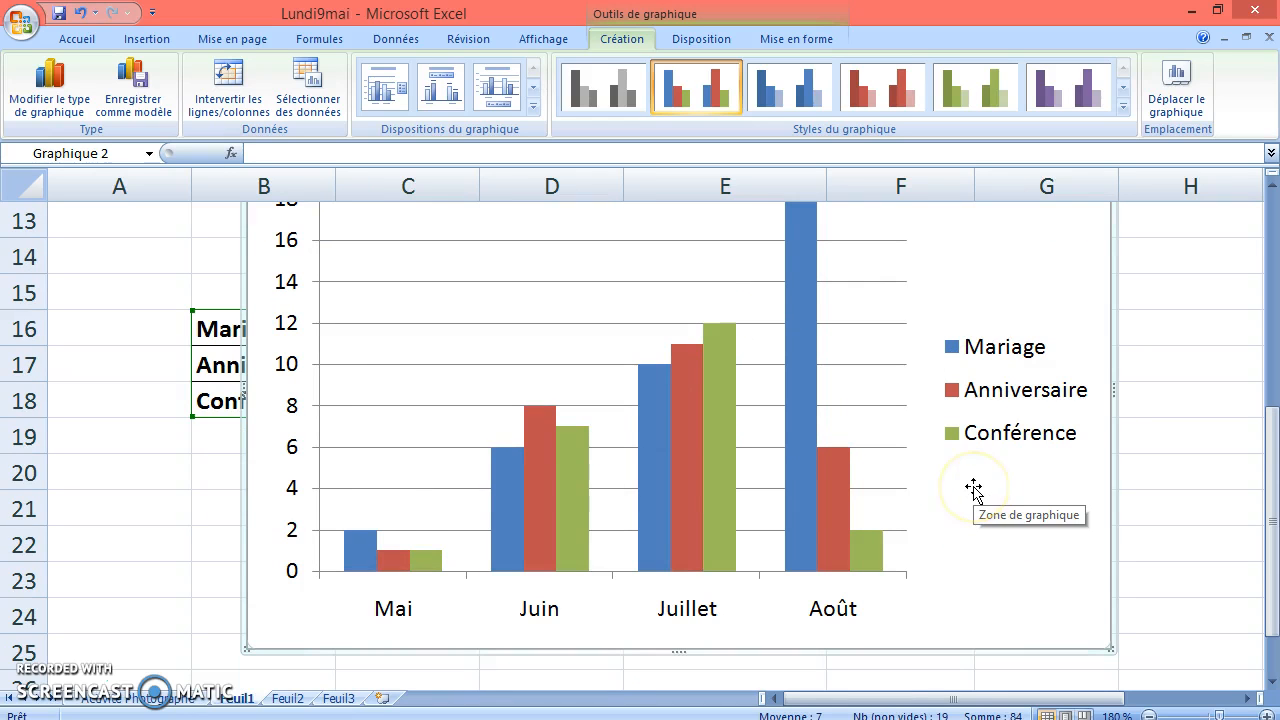
scroll(973, 490, "up", 1)
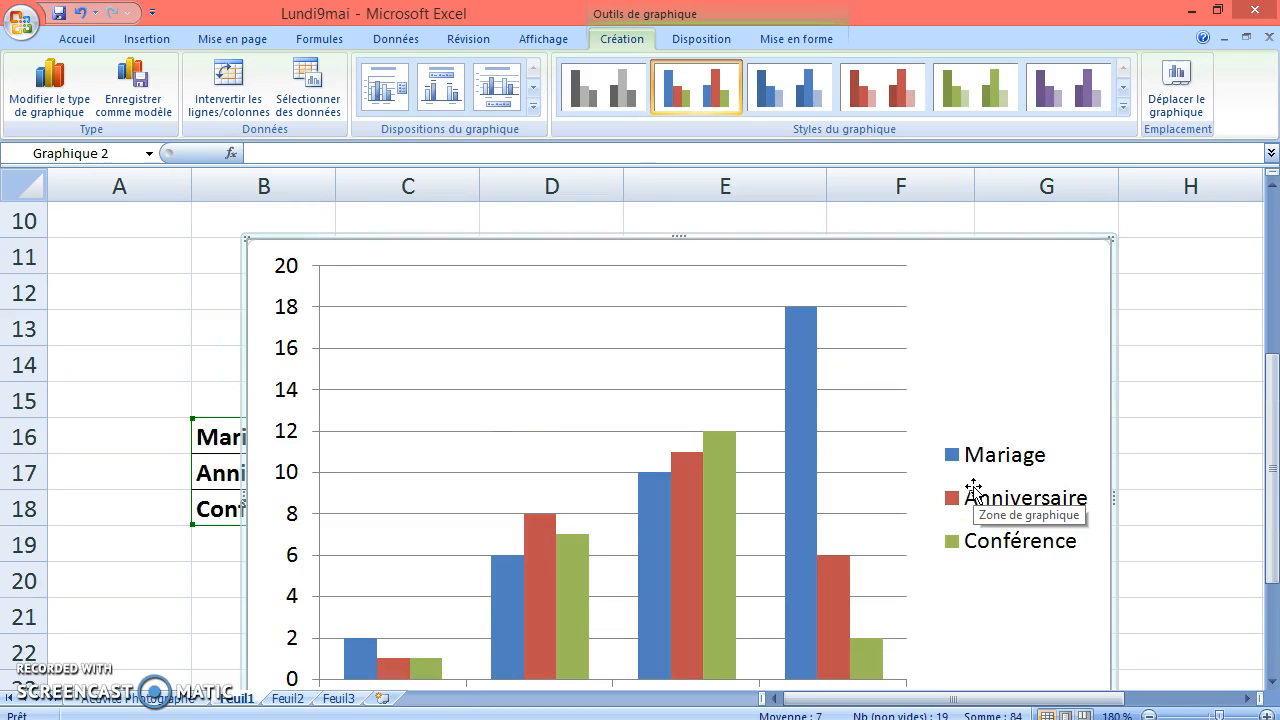
right_click(999, 322)
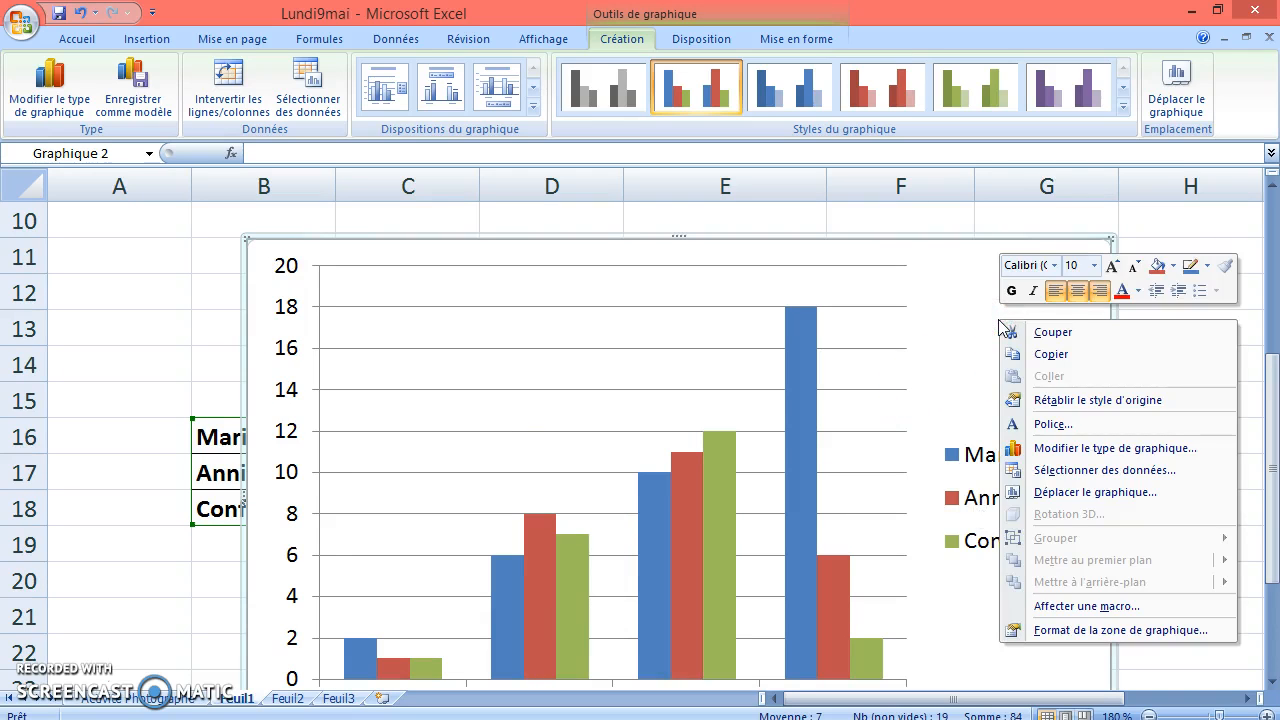
left_click(1100, 492)
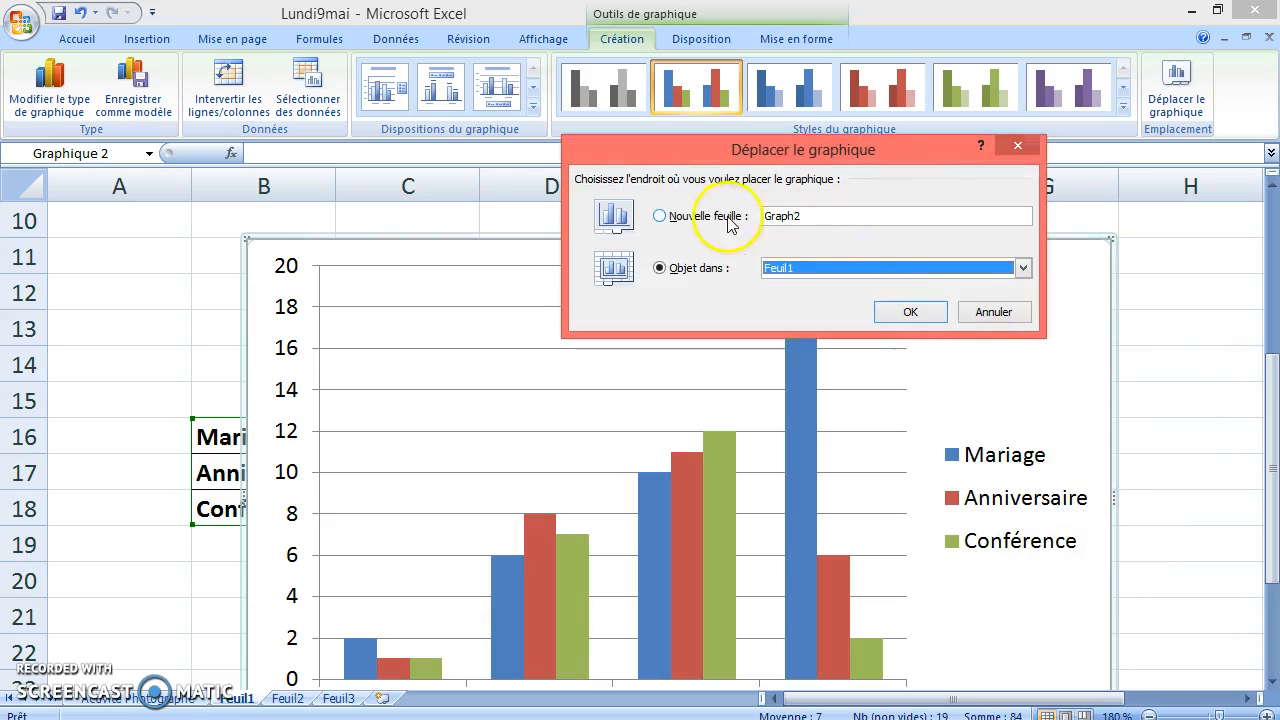
left_click(808, 215)
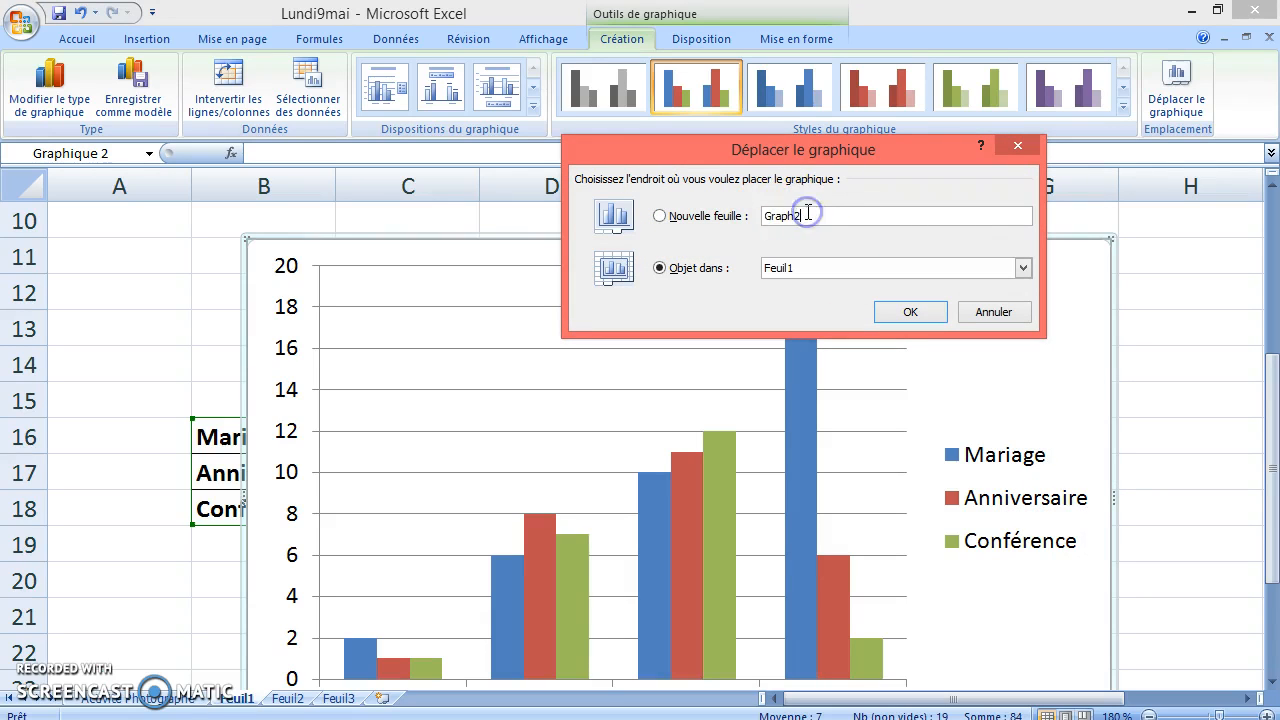
left_click(659, 215)
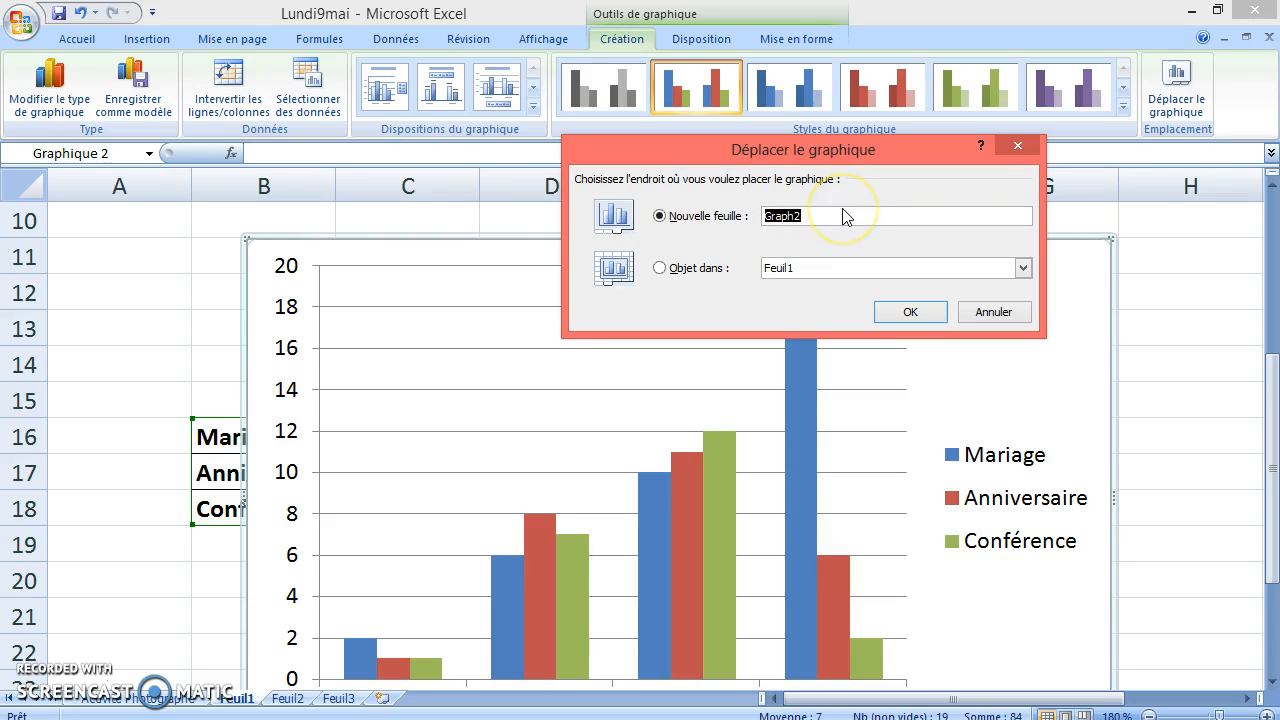
type("Activité du Photographe pendant")
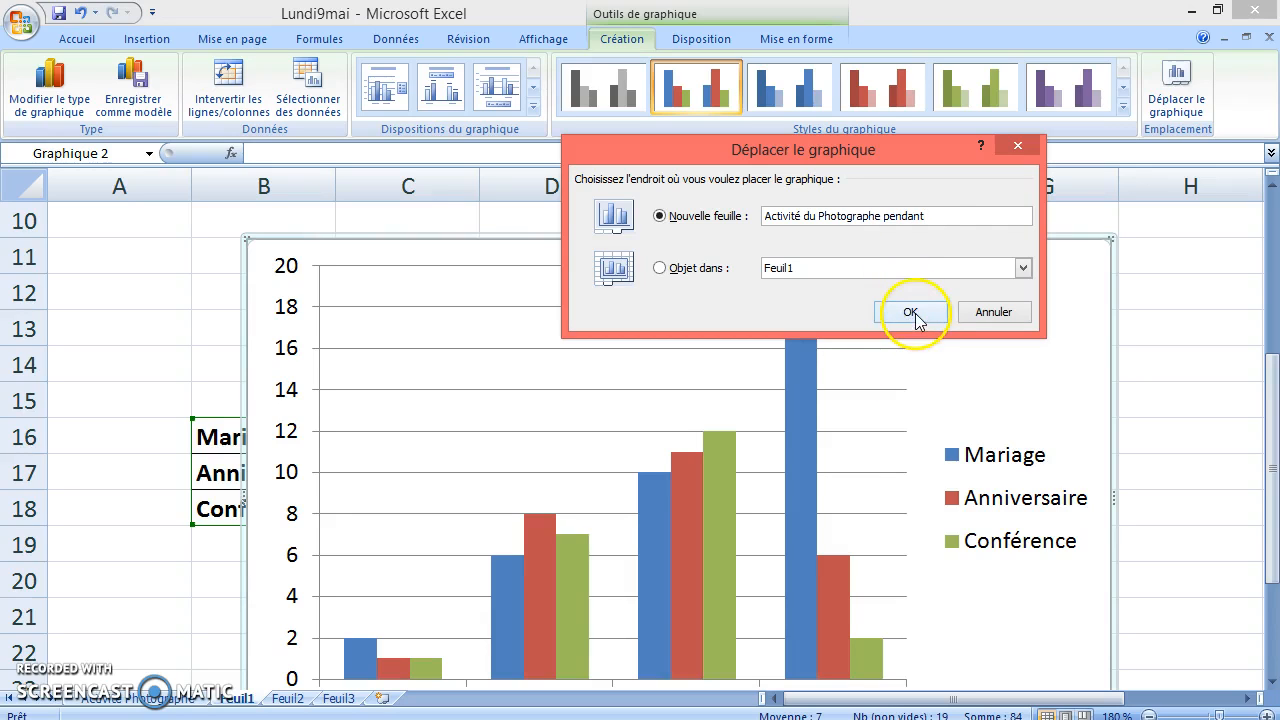
key("BackSpace")
key("BackSpace")
key("BackSpace")
key("BackSpace")
key("BackSpace")
key("BackSpace")
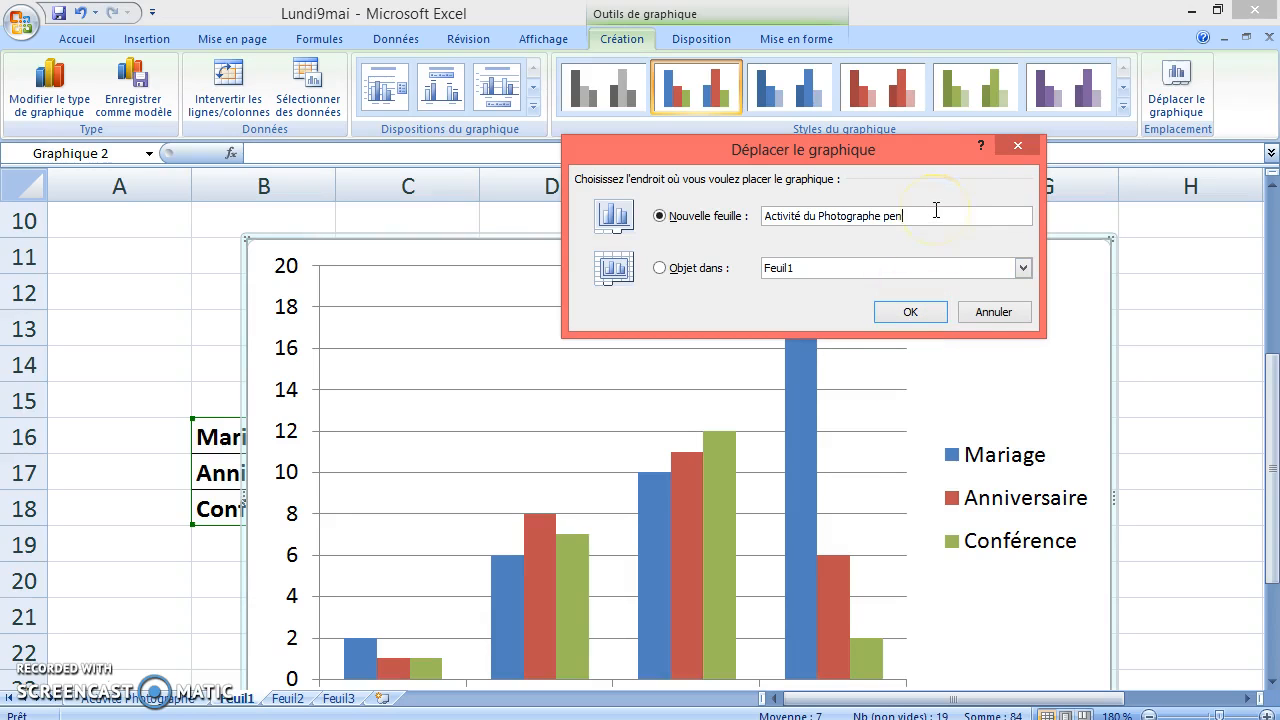
type("Eté")
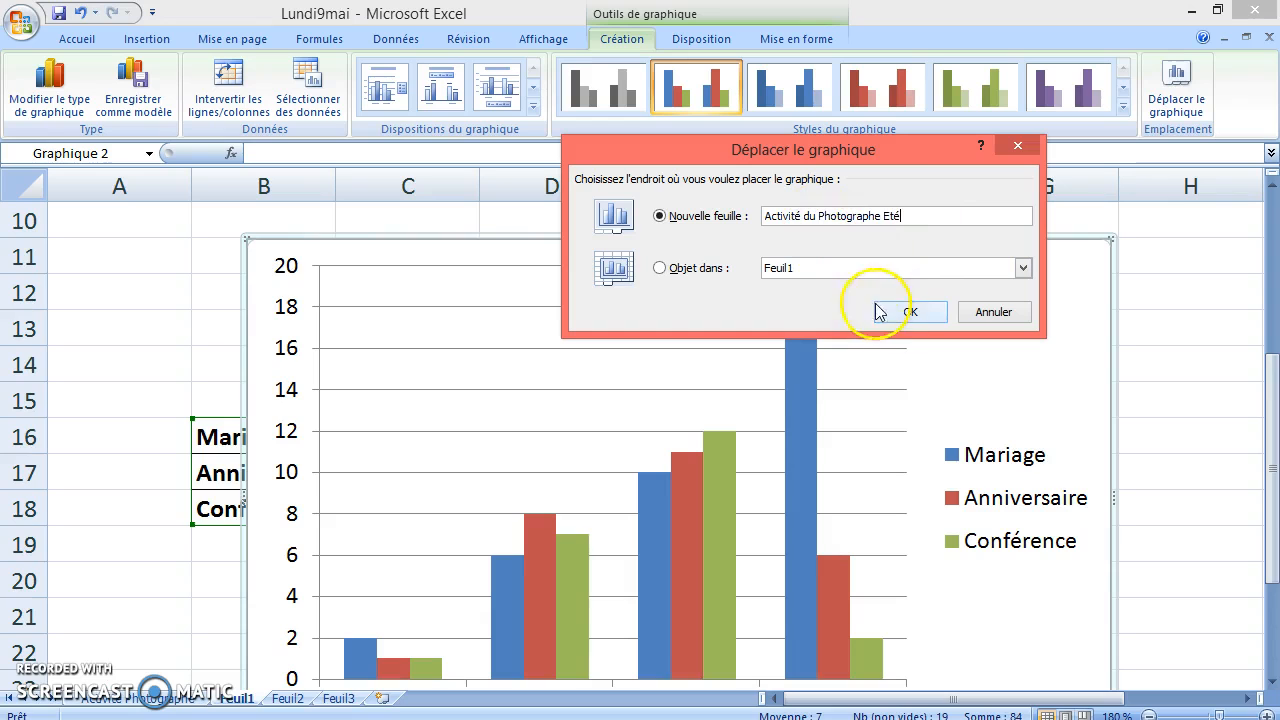
left_click(914, 314)
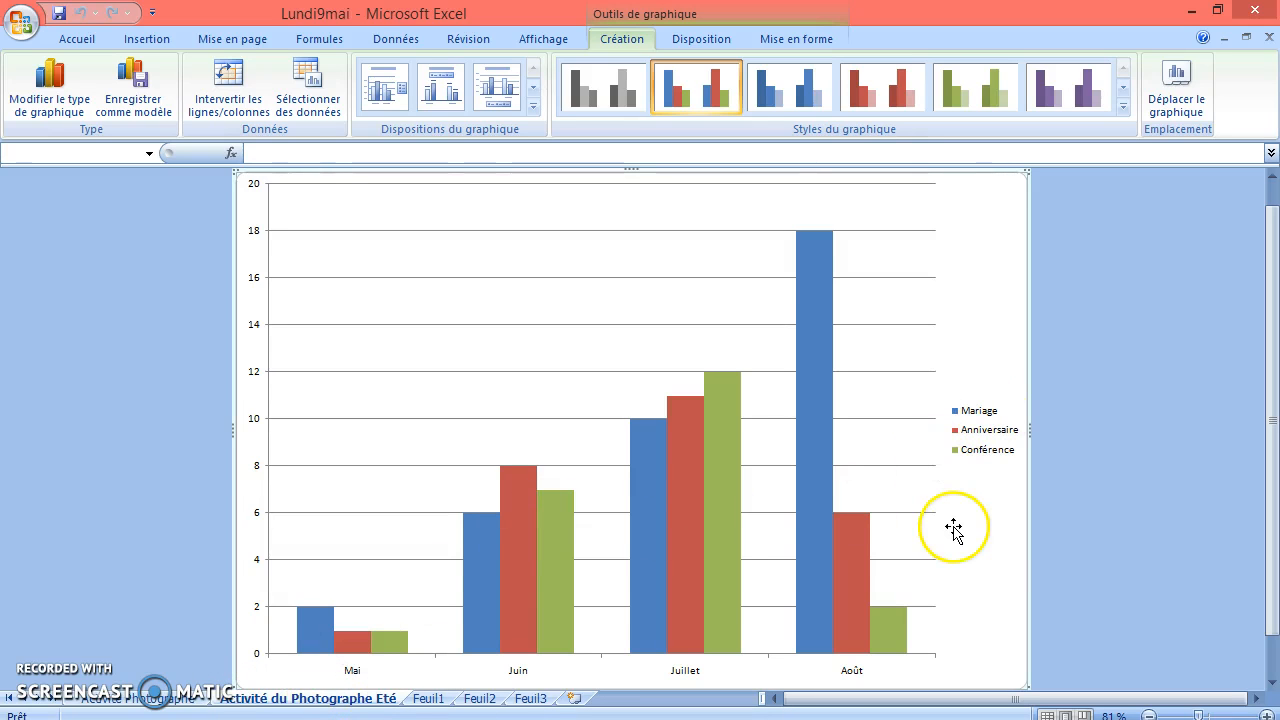
Add data labels to the Mariage, Anniversaire and Conférence series of the chart.
scroll(953, 530, "down", 1)
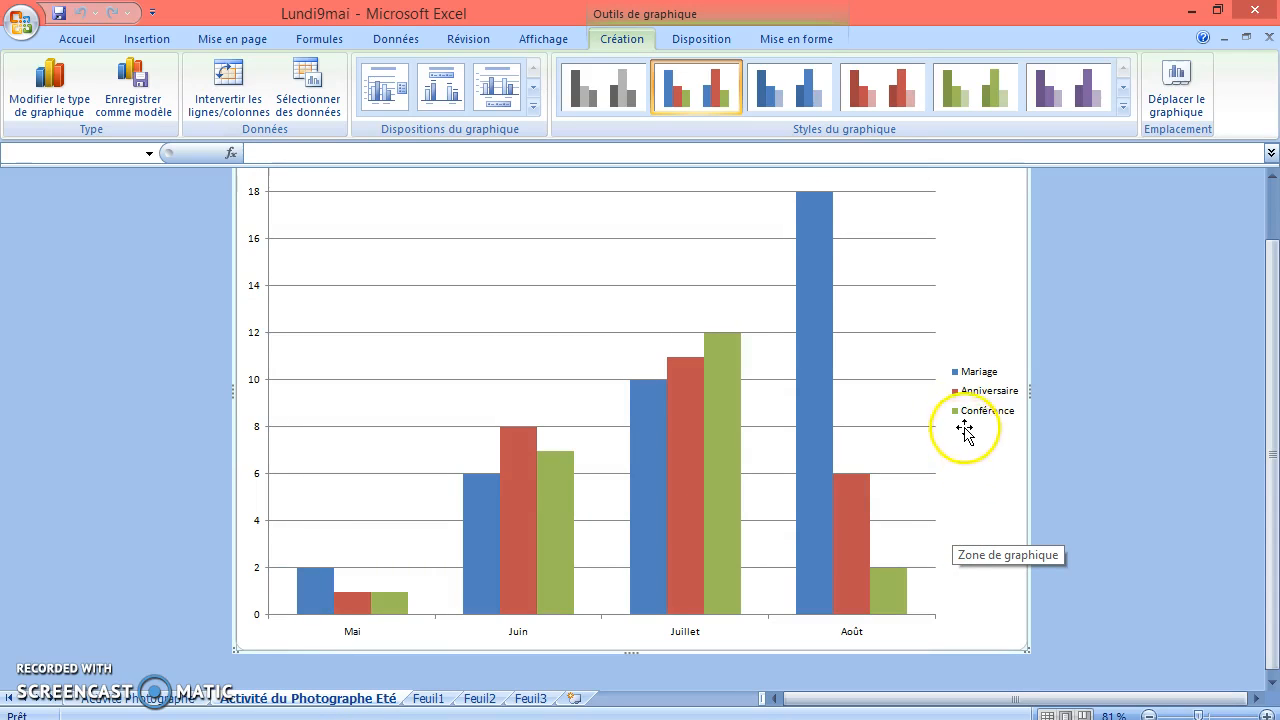
mouse_move(808, 249)
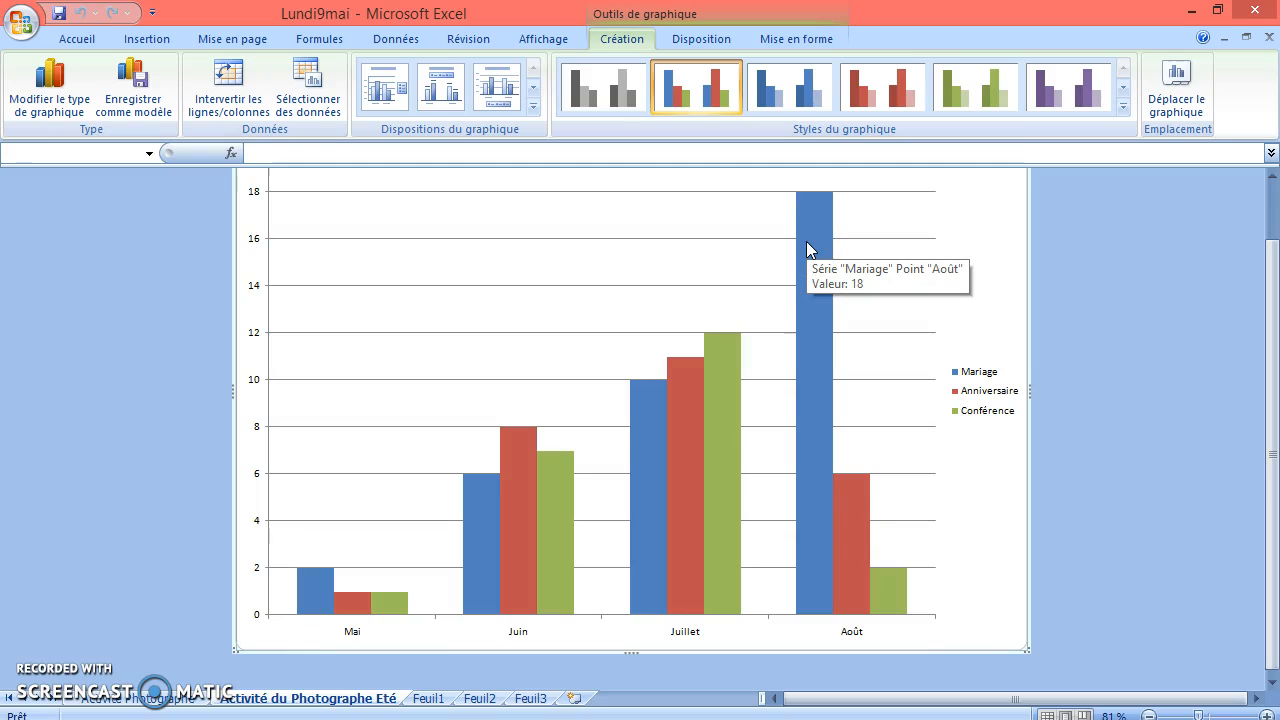
right_click(807, 242)
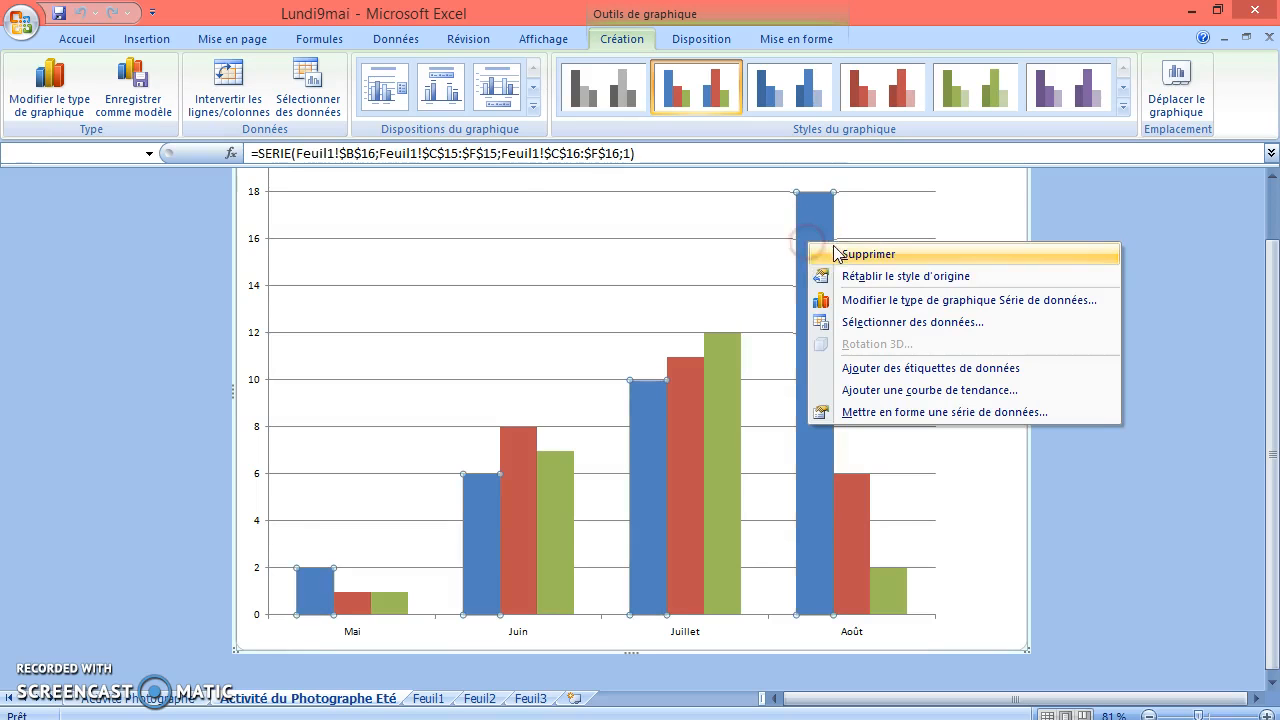
left_click(905, 370)
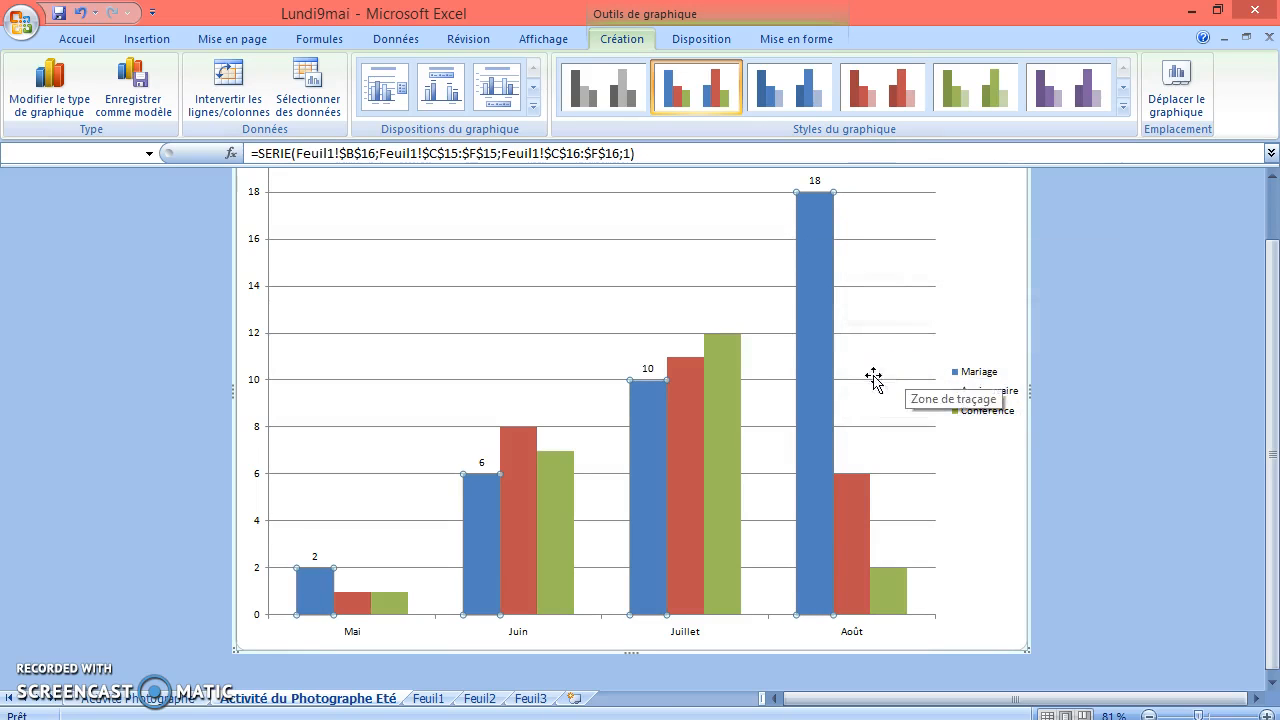
right_click(847, 534)
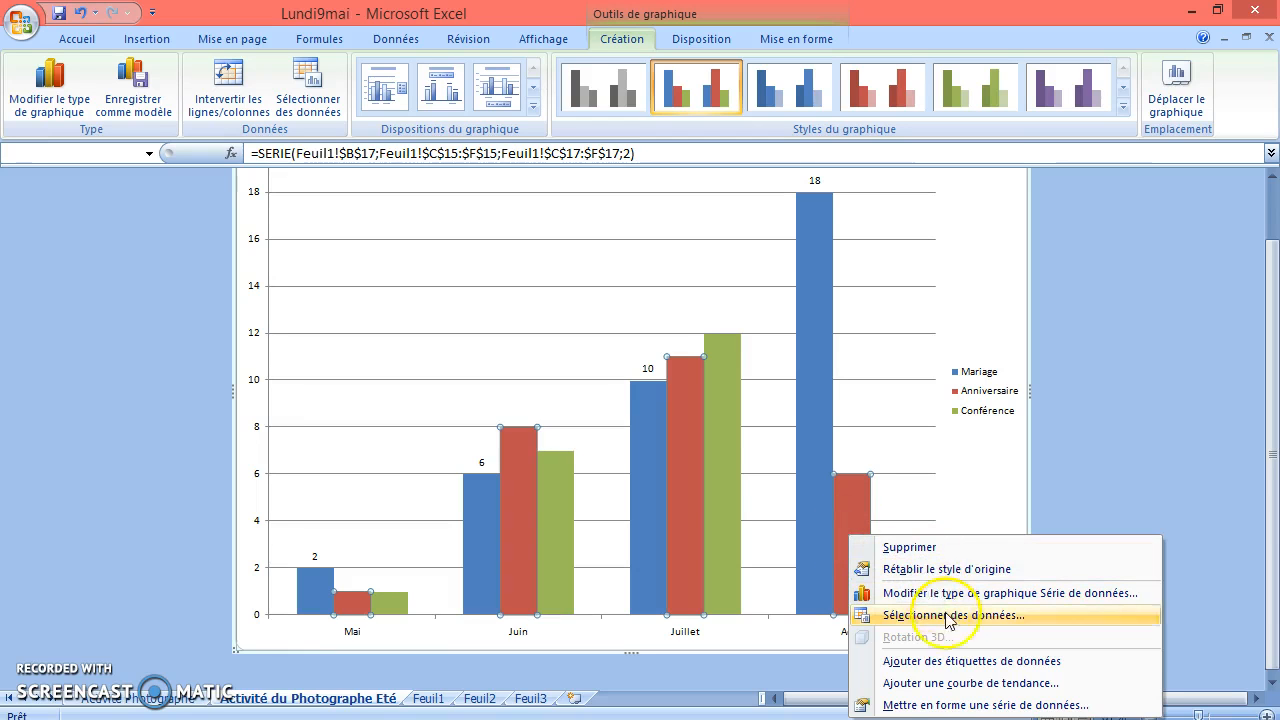
left_click(972, 673)
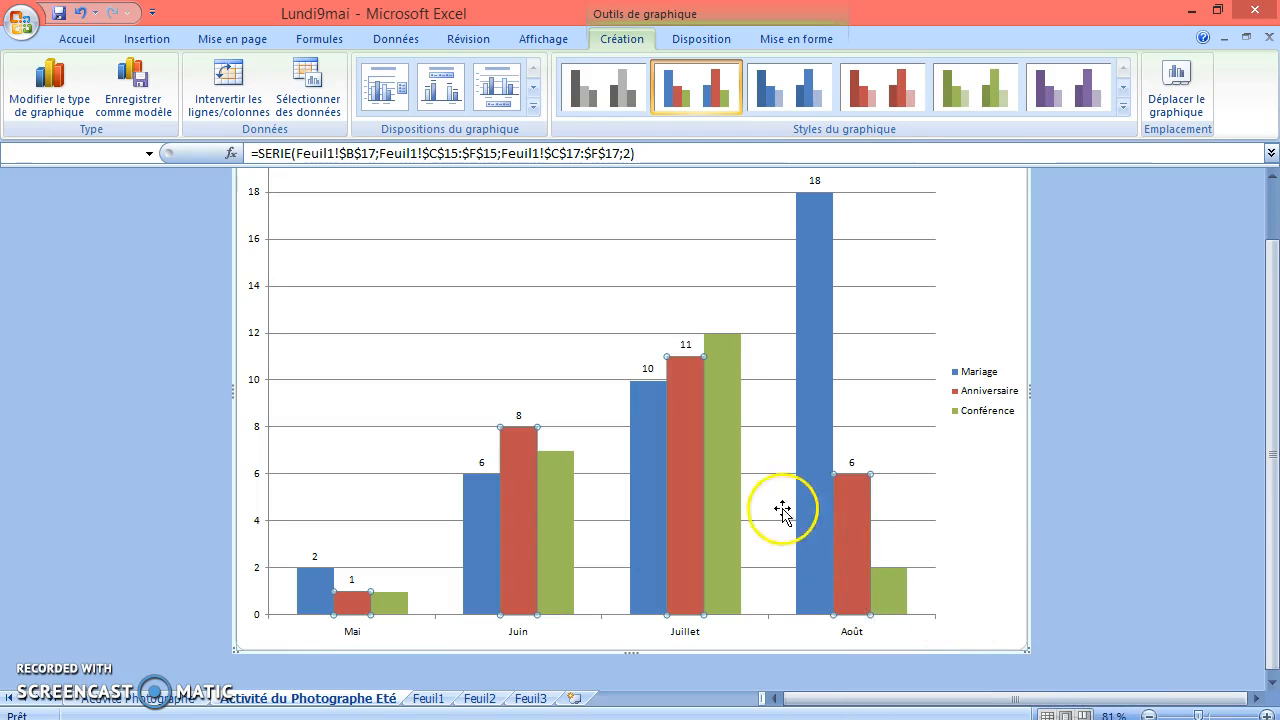
right_click(723, 476)
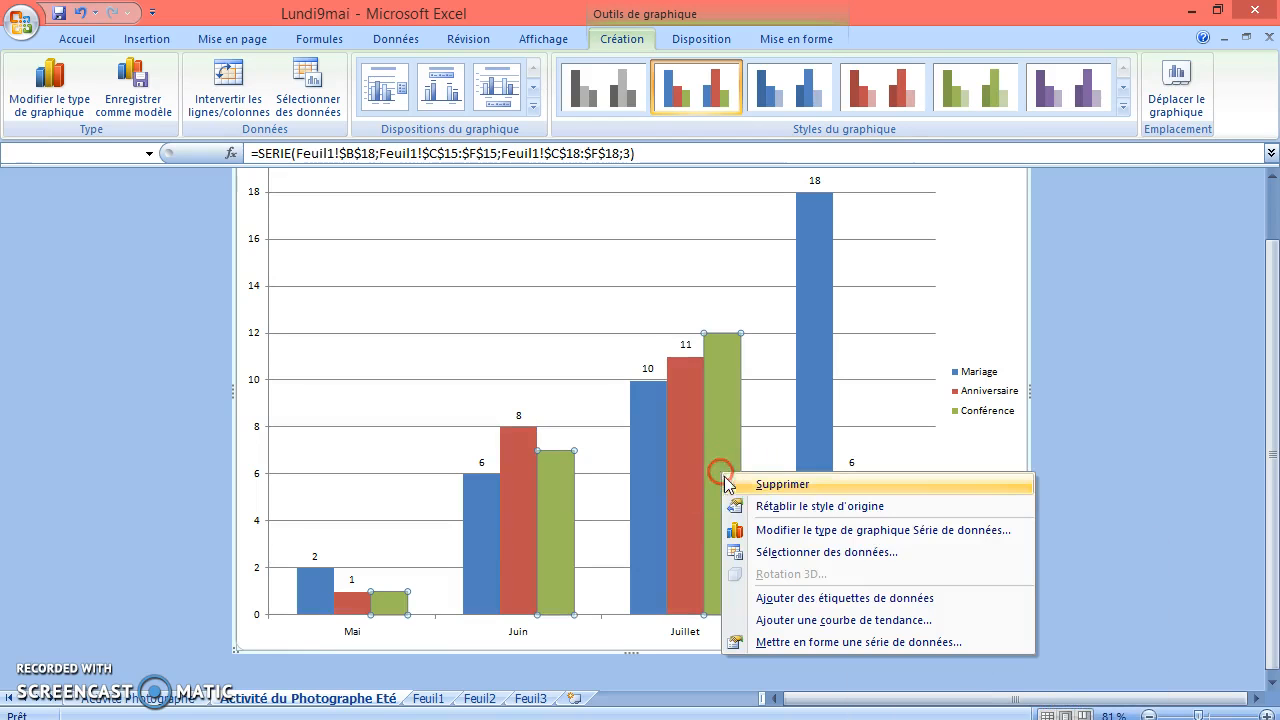
left_click(880, 597)
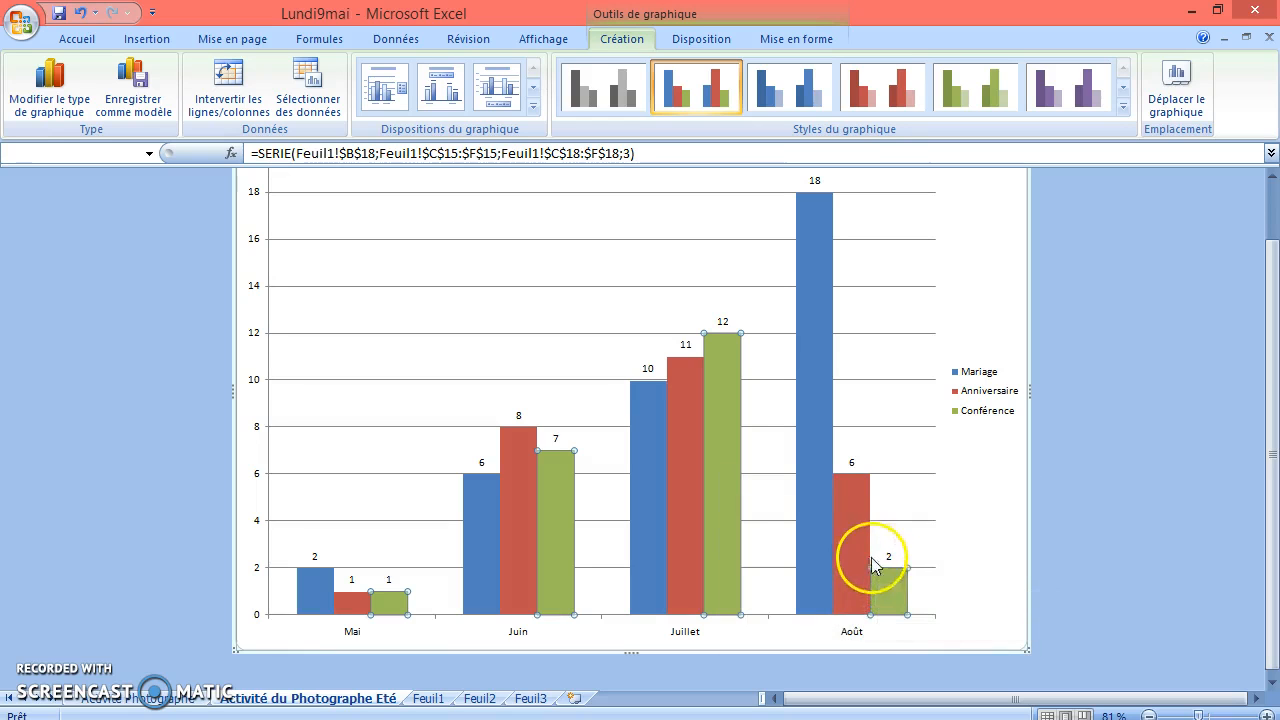
Change the chart type to the stacked cylinder column chart (Histogramme empilé à formes cylindriques).
right_click(981, 261)
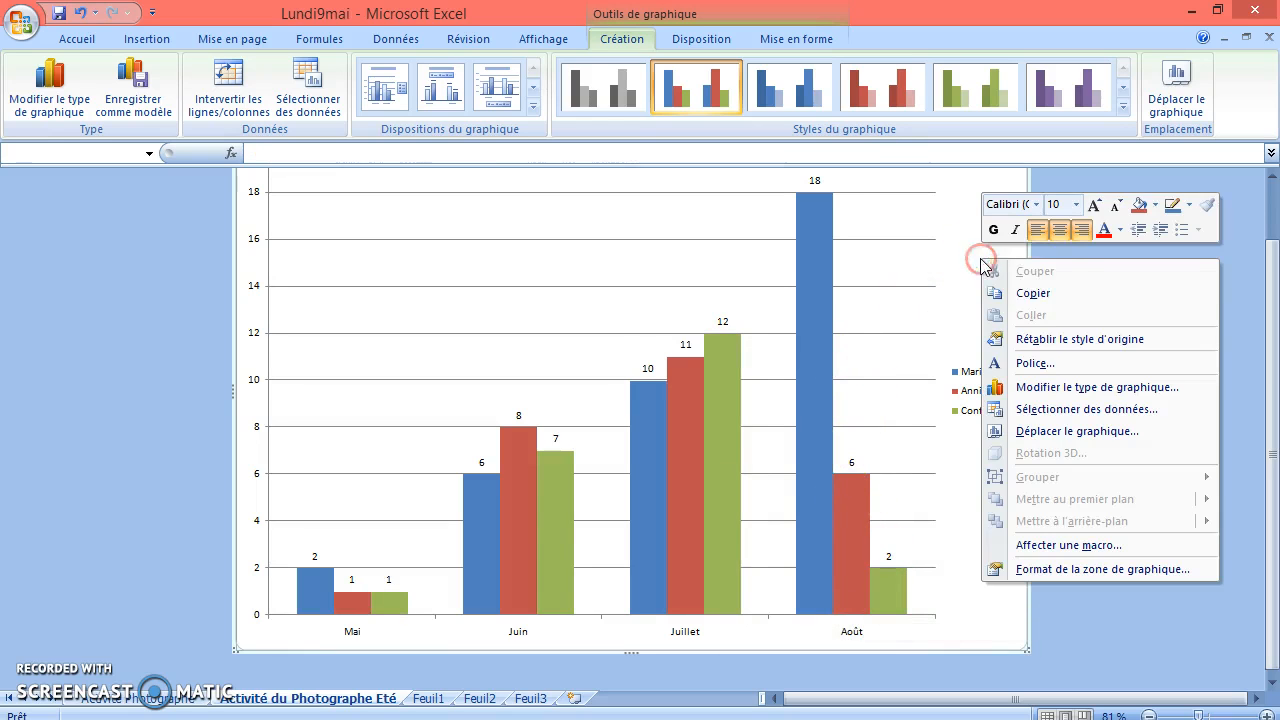
left_click(1115, 390)
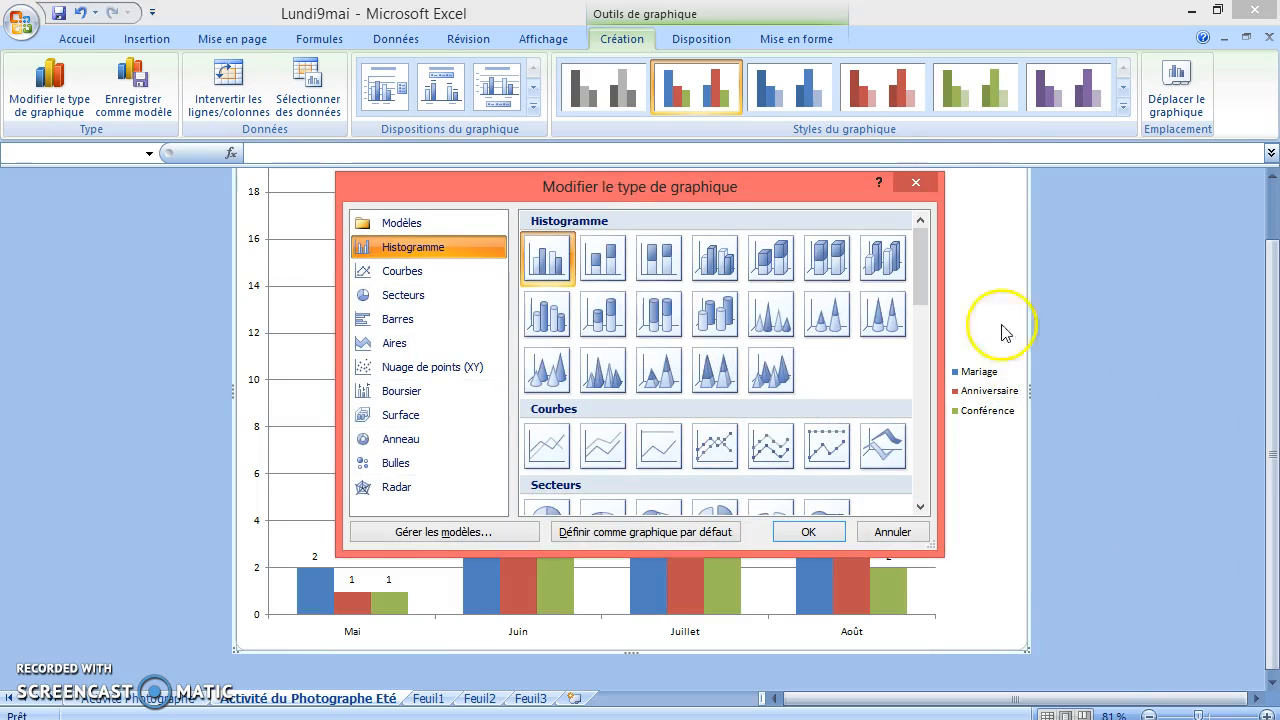
left_click(604, 318)
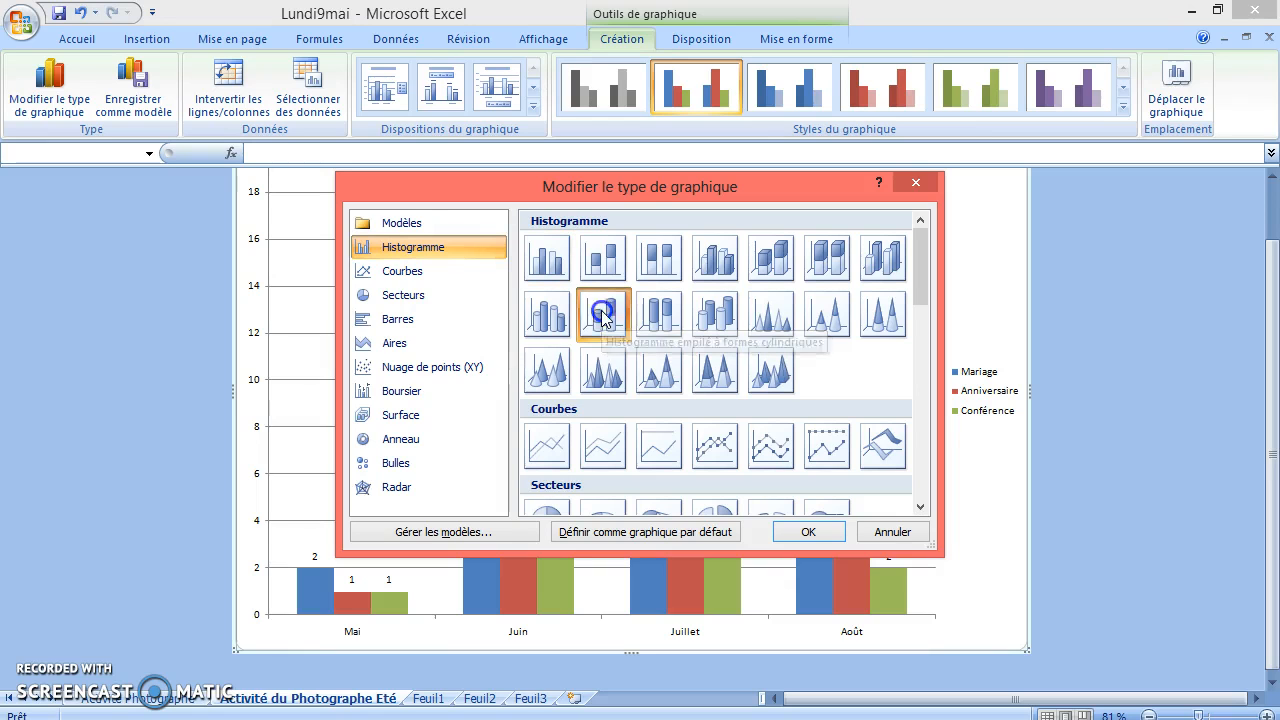
left_click(808, 530)
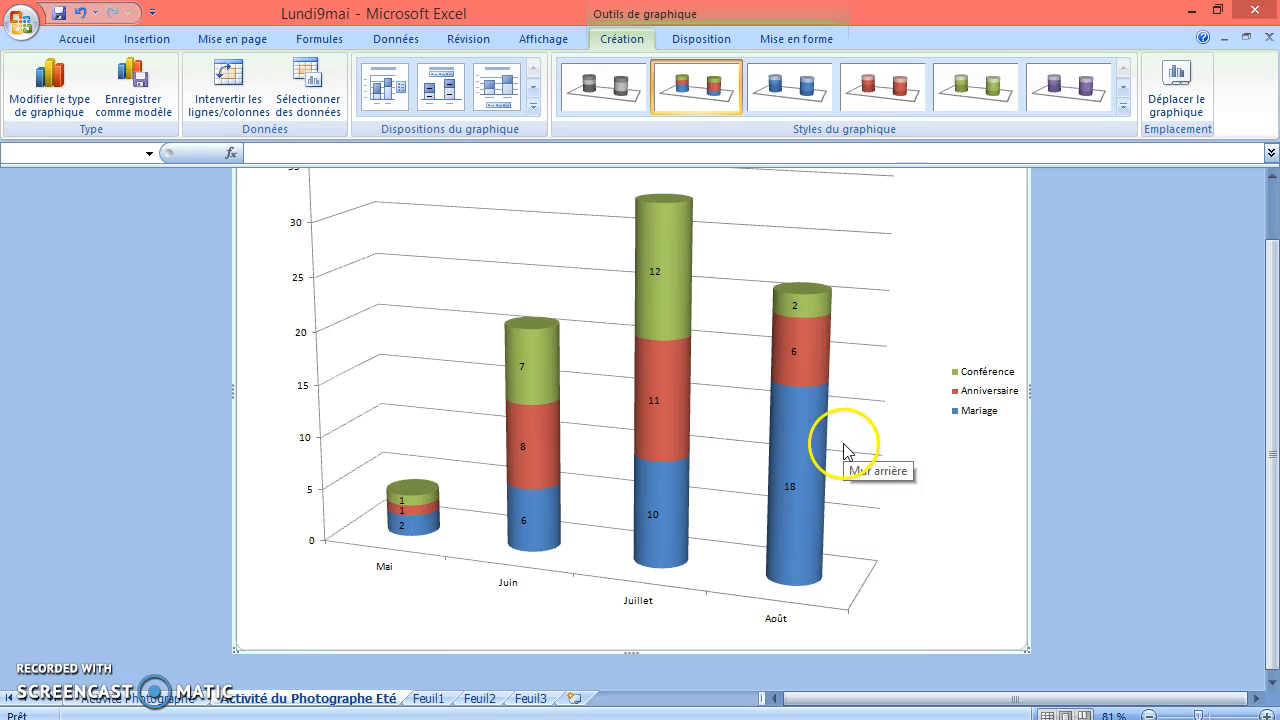
Review the chart's source data range, legend series and horizontal axis labels in the data source settings.
right_click(851, 395)
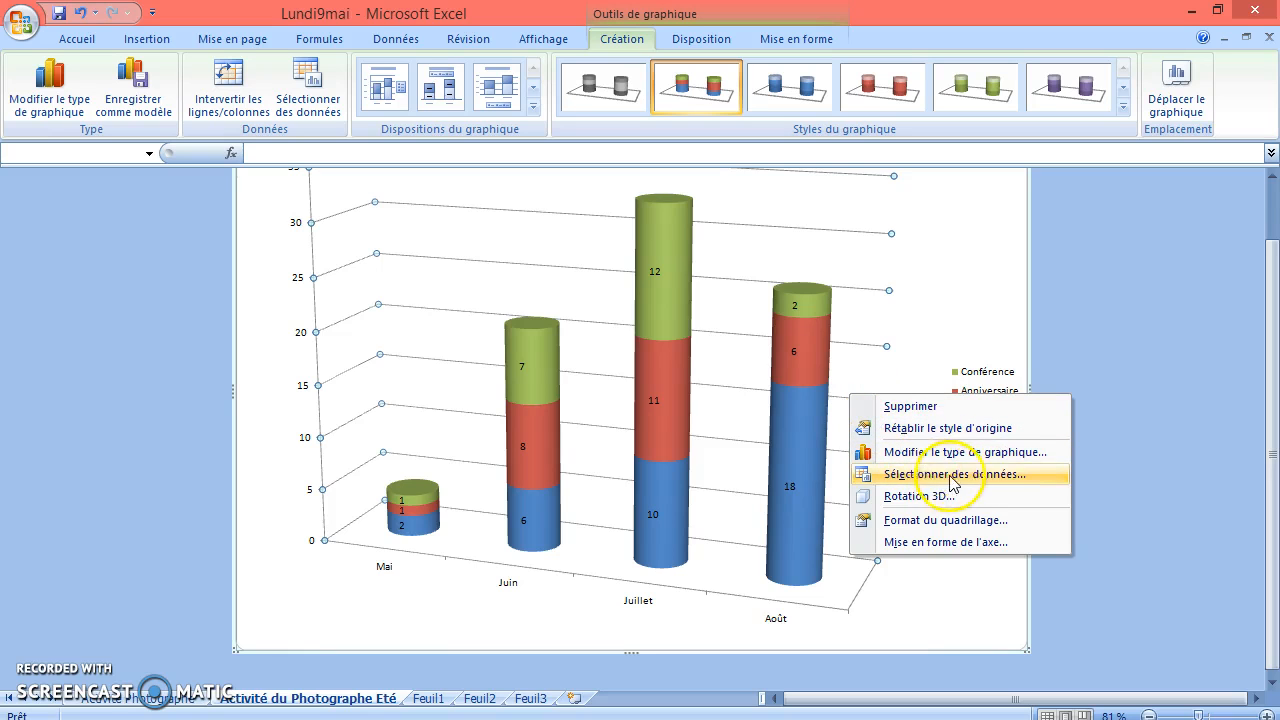
right_click(925, 306)
left_click(1035, 384)
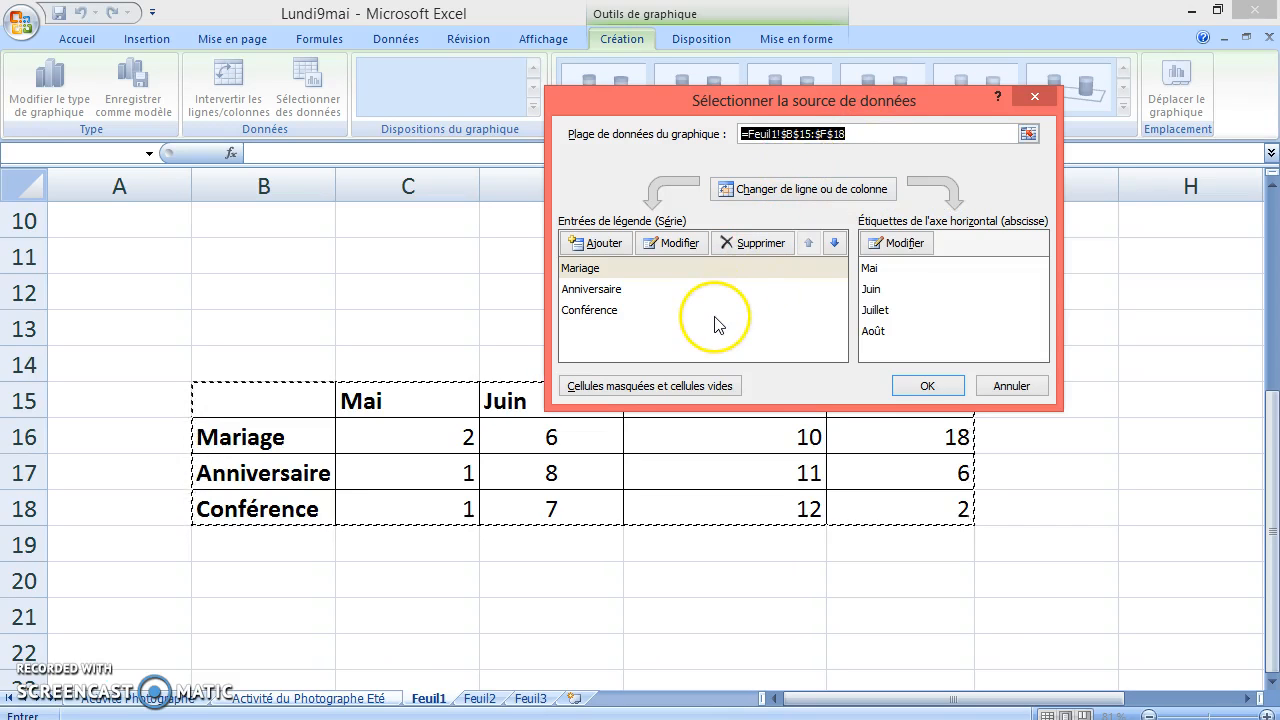
left_click(1011, 385)
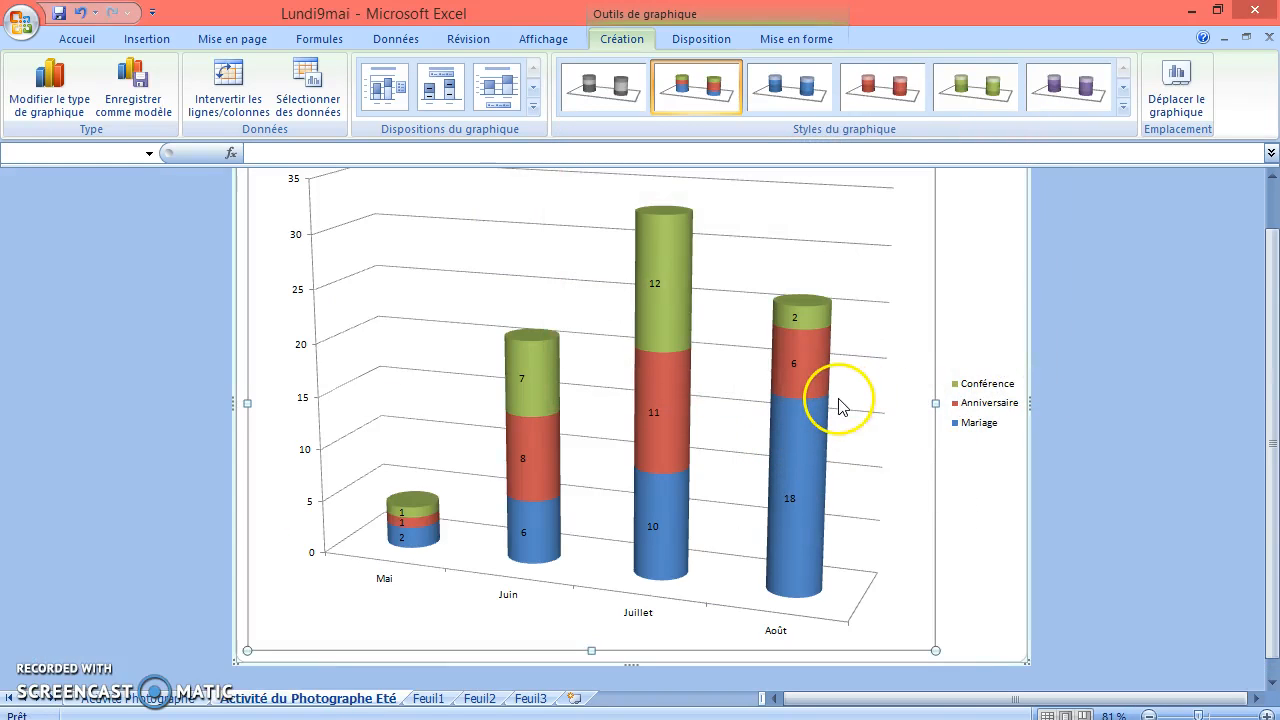